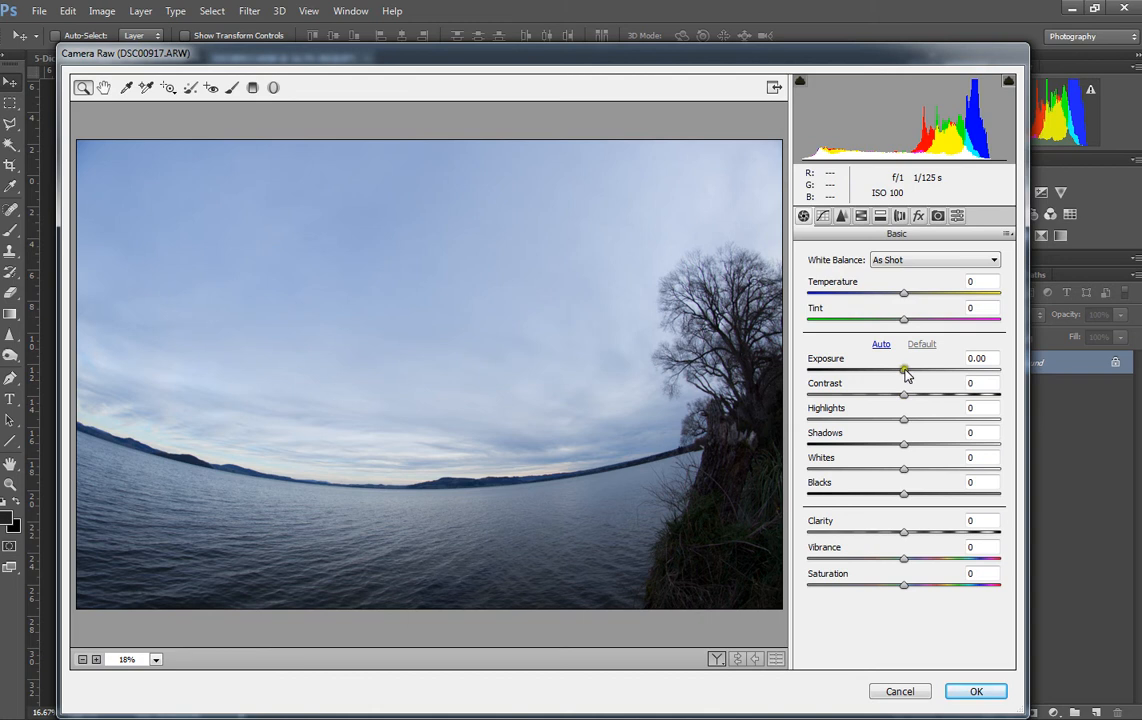
Test Contrast and Highlights at +100, and leave Exposure at -0.05, Contrast at 0 and Highlights at +12
left_click_drag(905, 373, 993, 390)
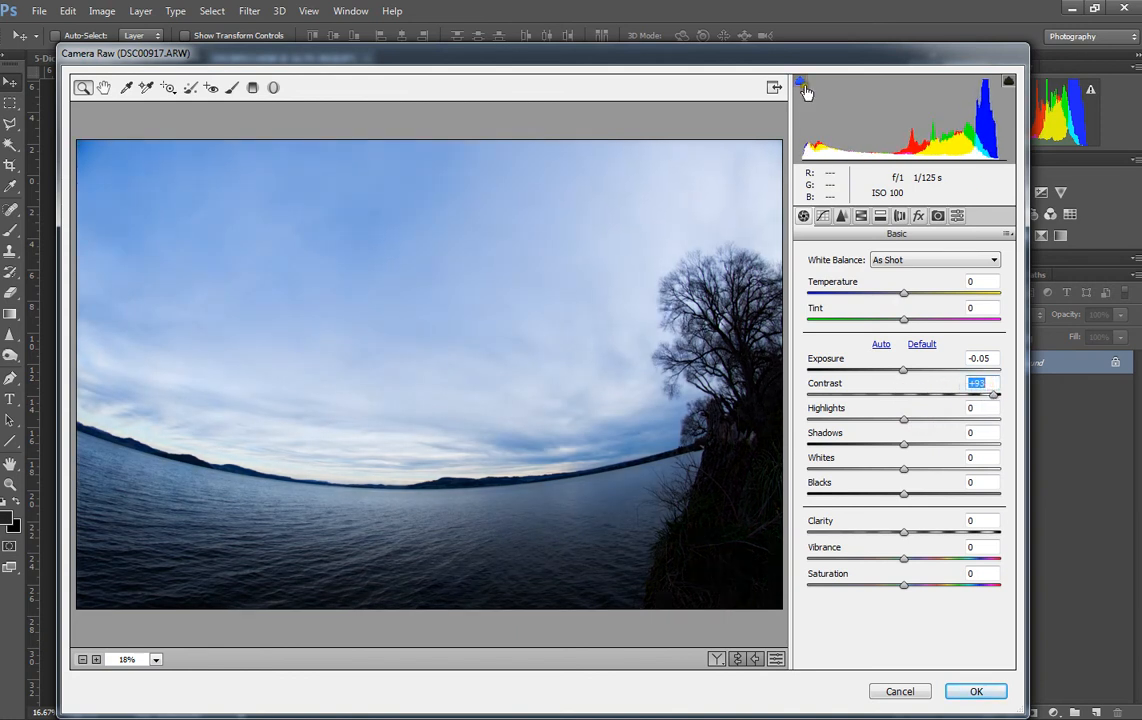
left_click_drag(994, 392, 1002, 392)
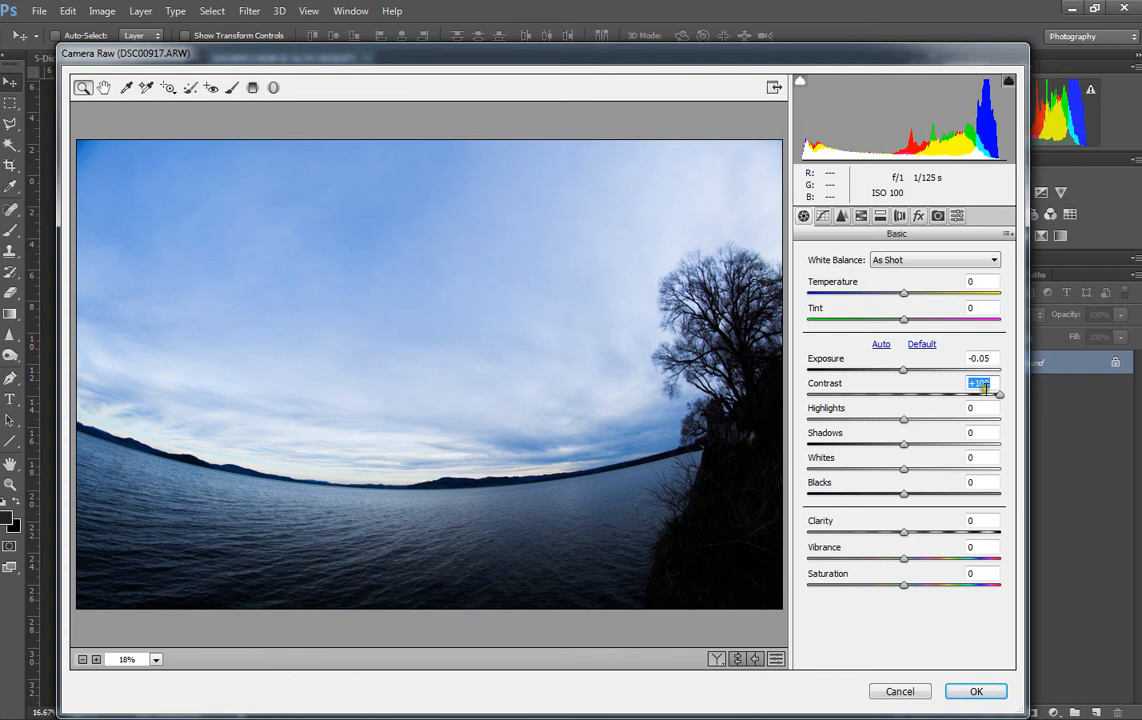
type("0")
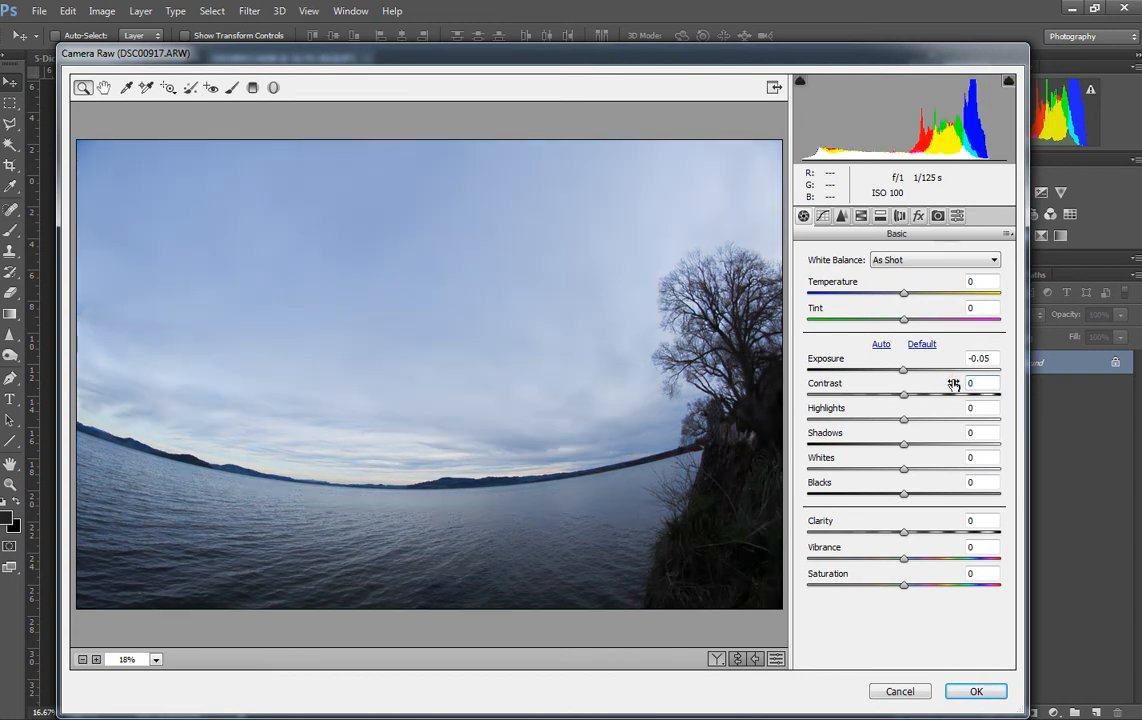
left_click_drag(905, 425, 1037, 422)
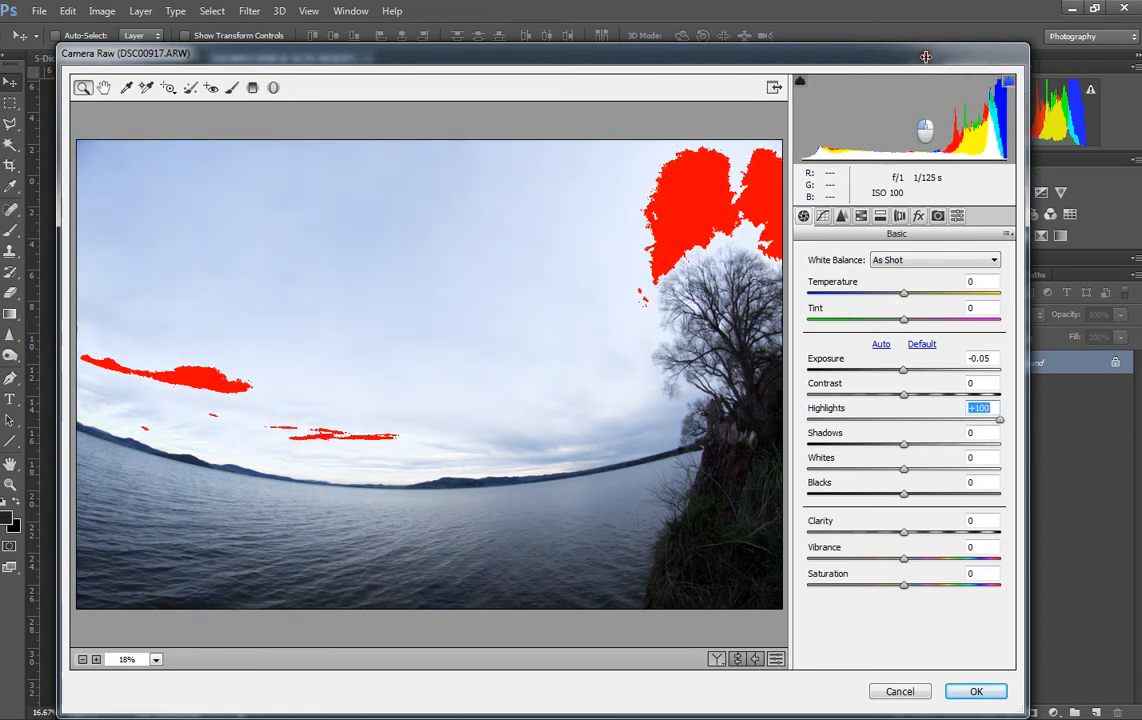
left_click_drag(999, 420, 915, 421)
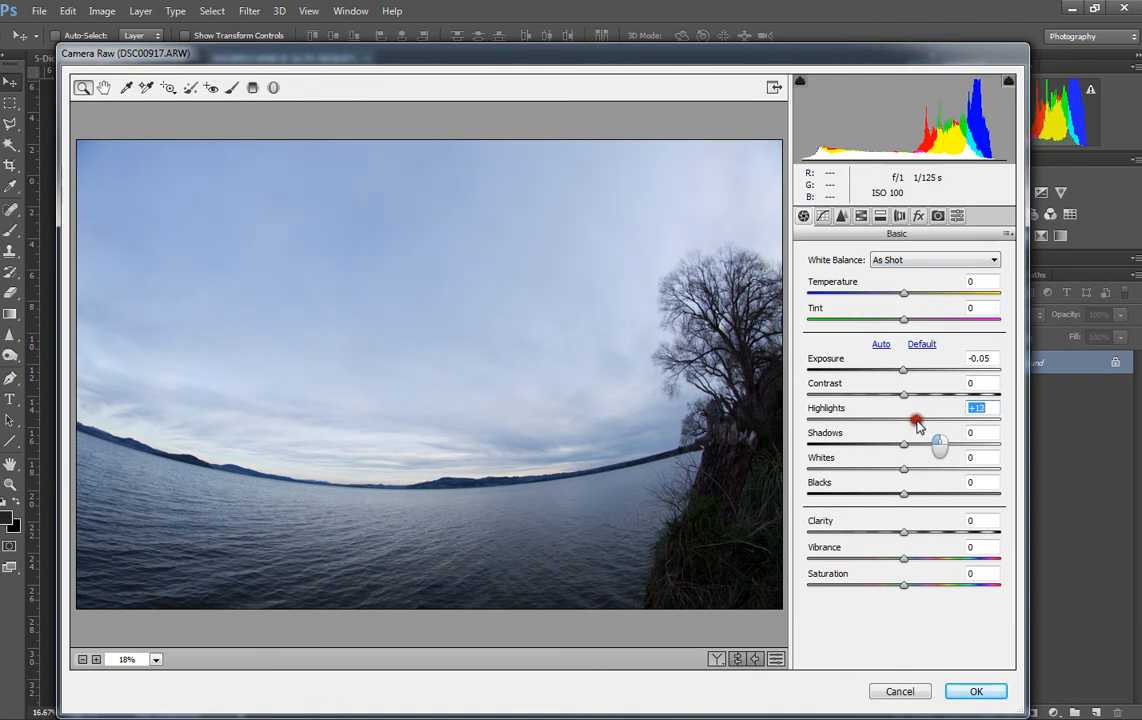
Invert the RGB point tone curve by swapping its endpoints, with the black end at output 240 and the white end at 0
left_click(822, 216)
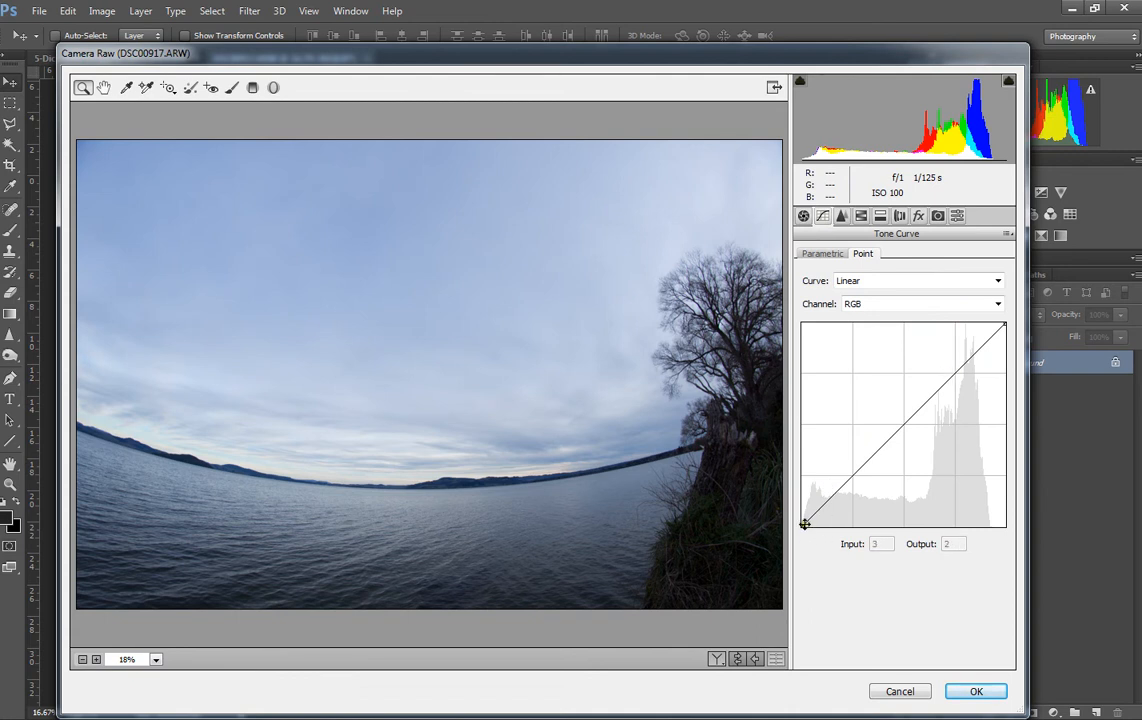
left_click_drag(803, 525, 1009, 563)
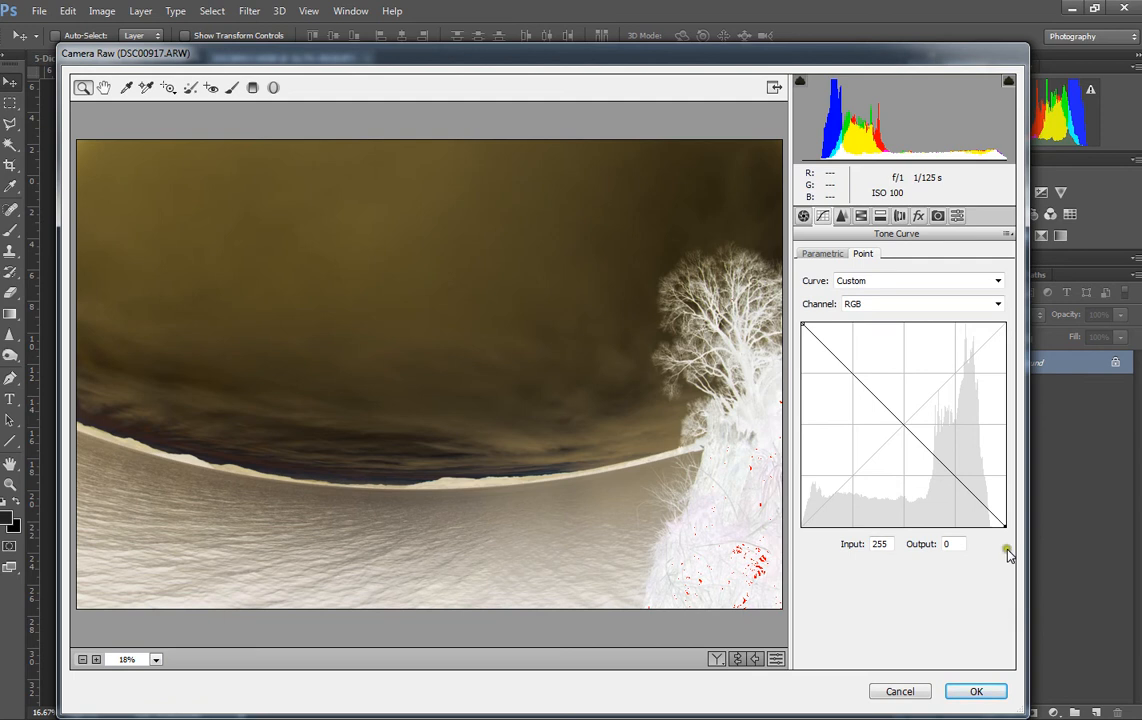
left_click_drag(802, 322, 802, 333)
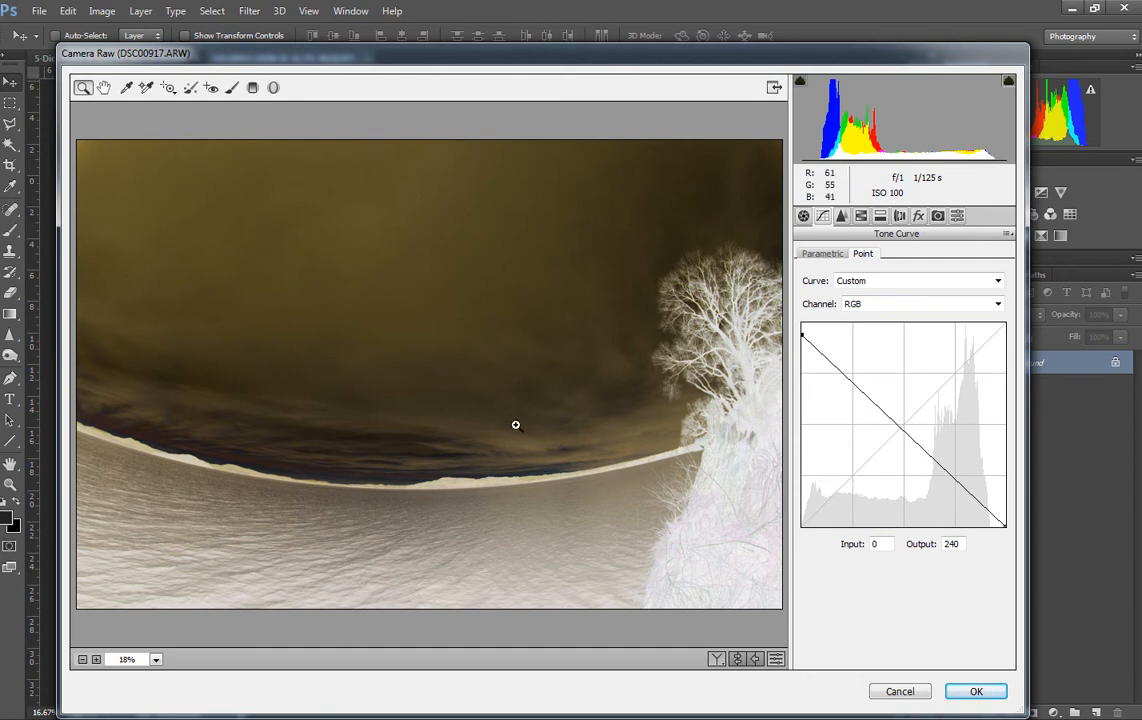
Convert the photo to grayscale in the HSL / Grayscale settings
left_click(880, 216)
left_click(861, 216)
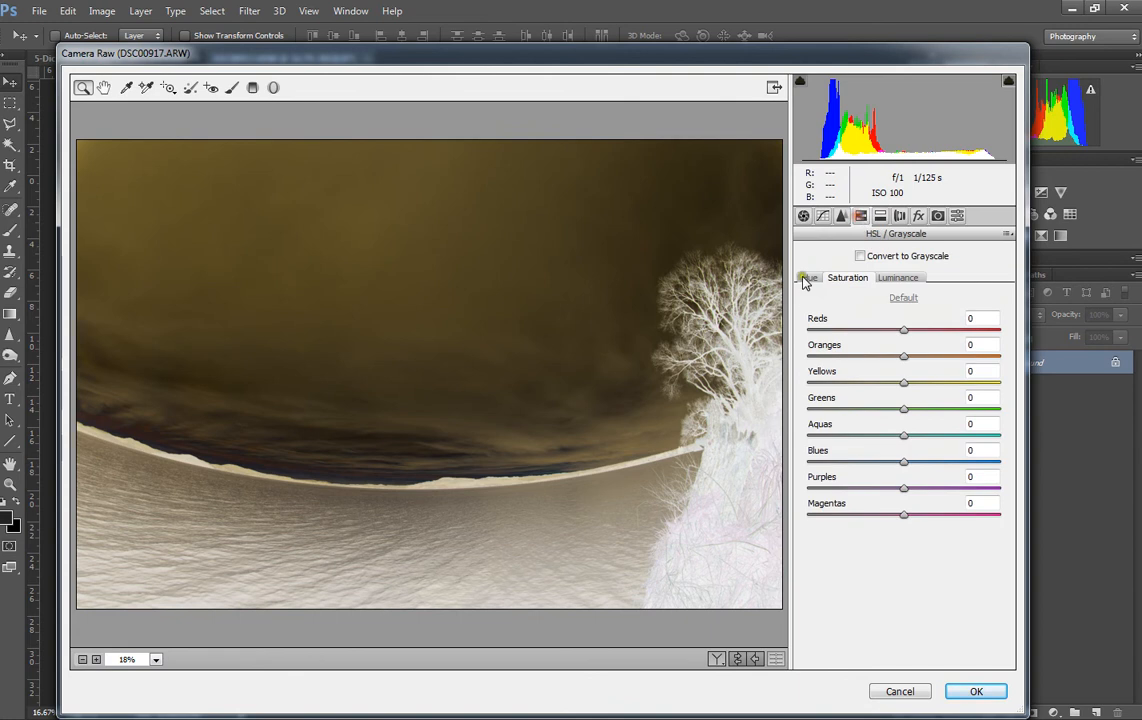
left_click(862, 257)
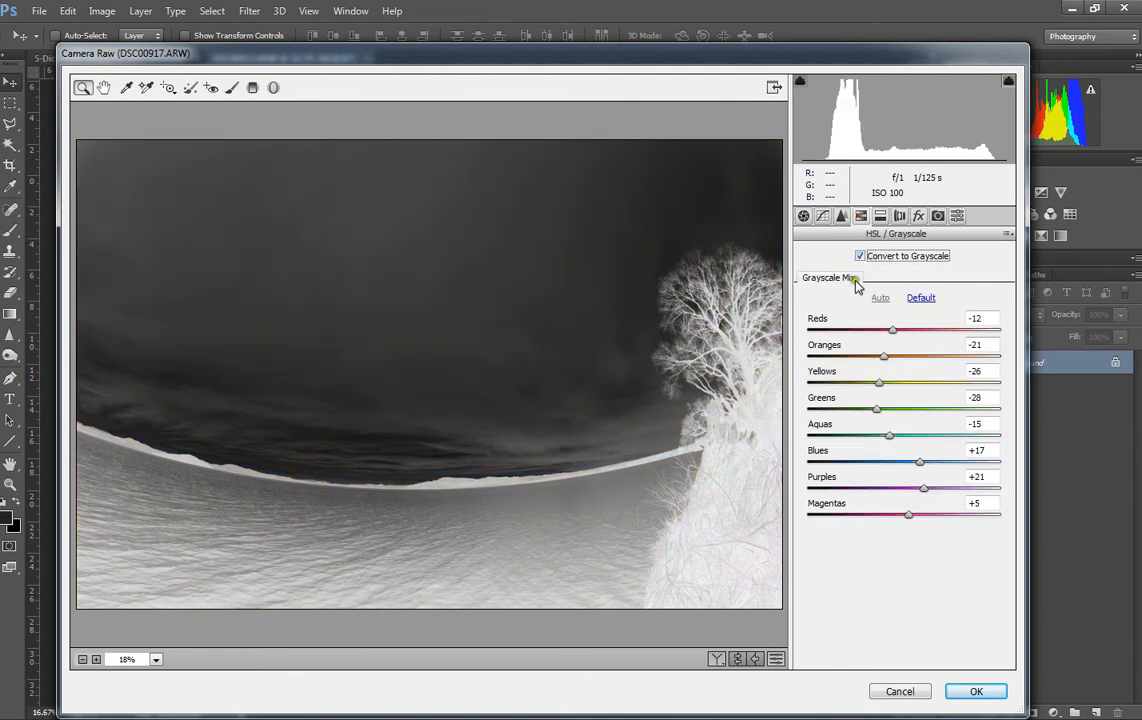
Restore the RGB point tone curve to a straight diagonal from output 0 to output 255
left_click(822, 216)
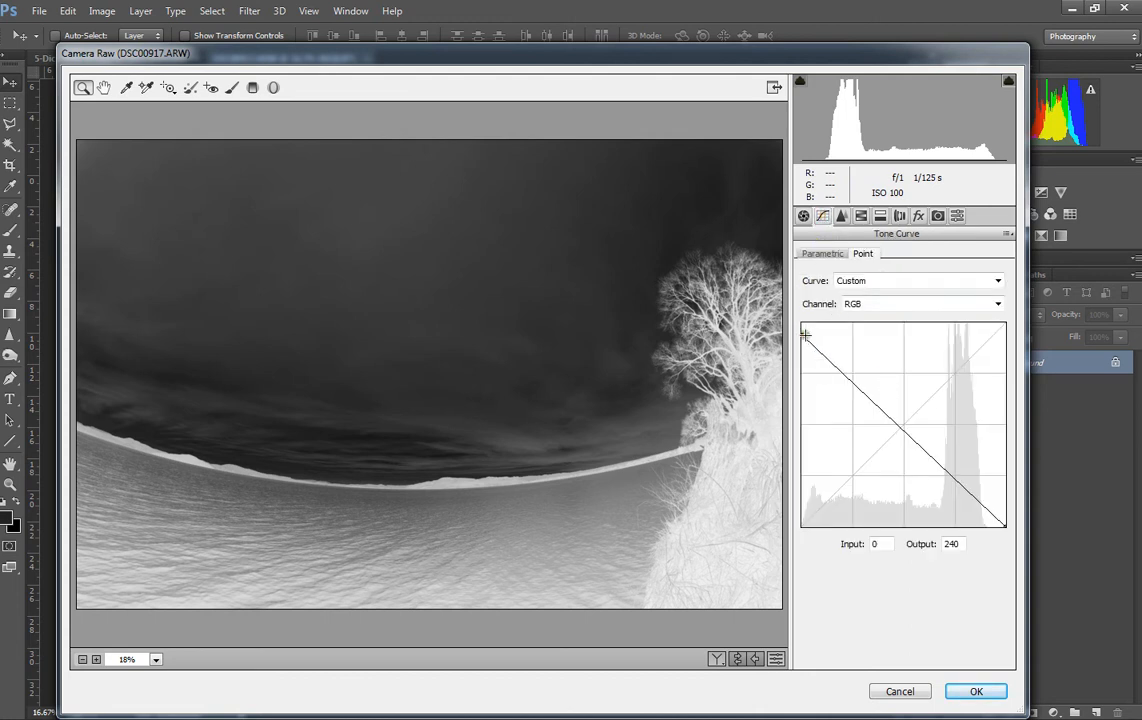
left_click_drag(1005, 524, 1020, 306)
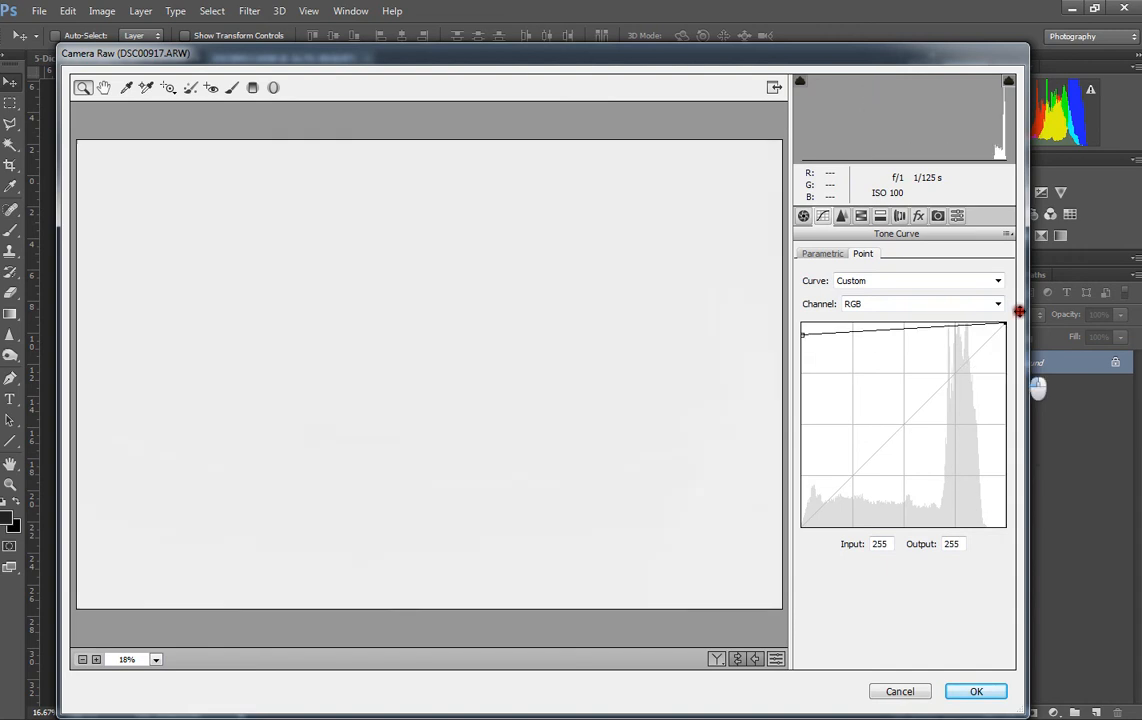
left_click_drag(806, 334, 803, 524)
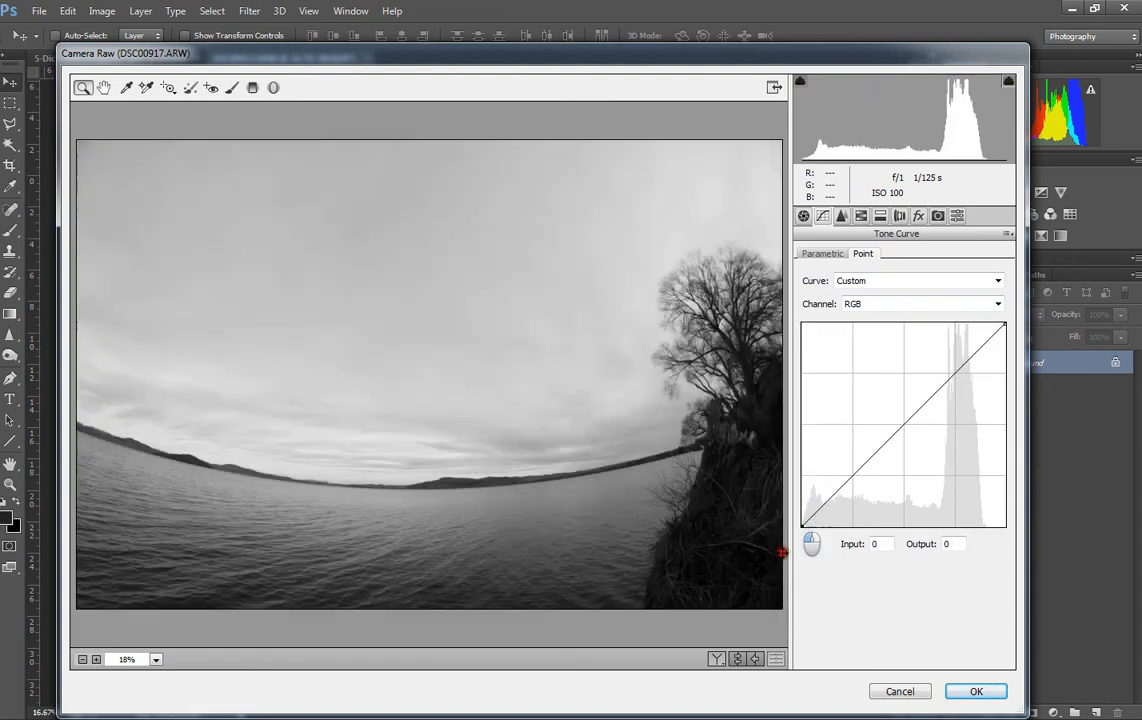
Bend the RGB point curve into a wave with a dark-tone peak, input 168 at output 35 and input 197 at output 135
left_click(901, 425)
left_click_drag(879, 449, 886, 356)
left_click_drag(944, 463, 951, 487)
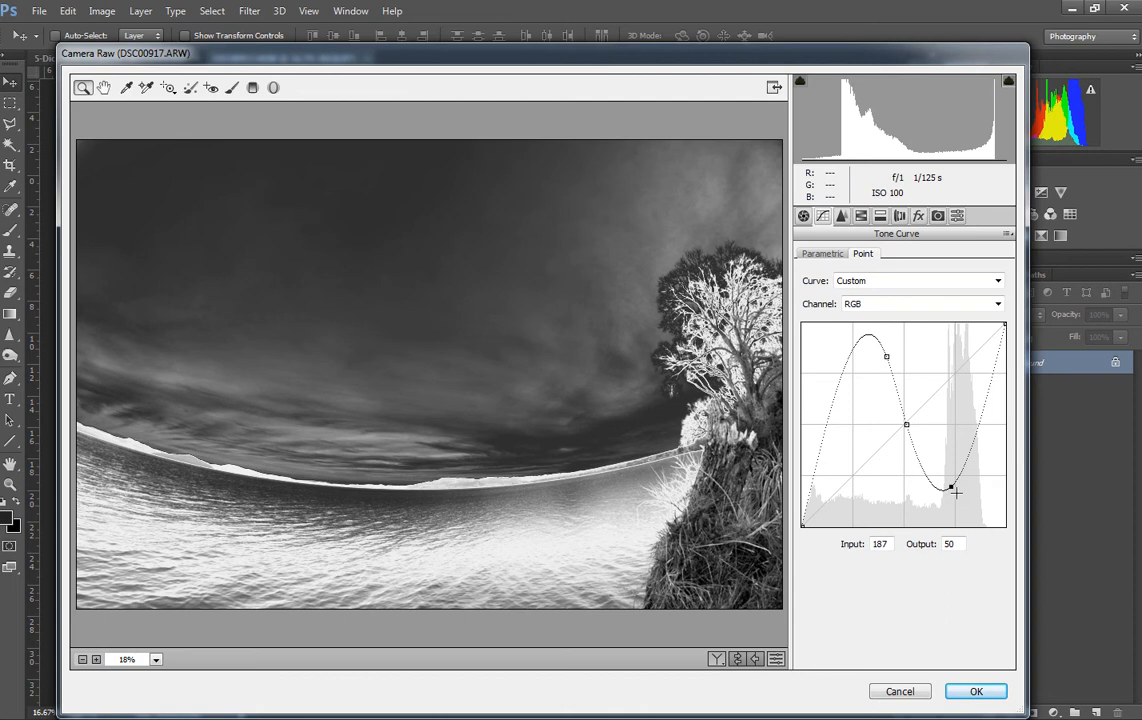
left_click_drag(960, 485, 955, 449)
left_click_drag(886, 357, 860, 341)
left_click_drag(951, 449, 959, 419)
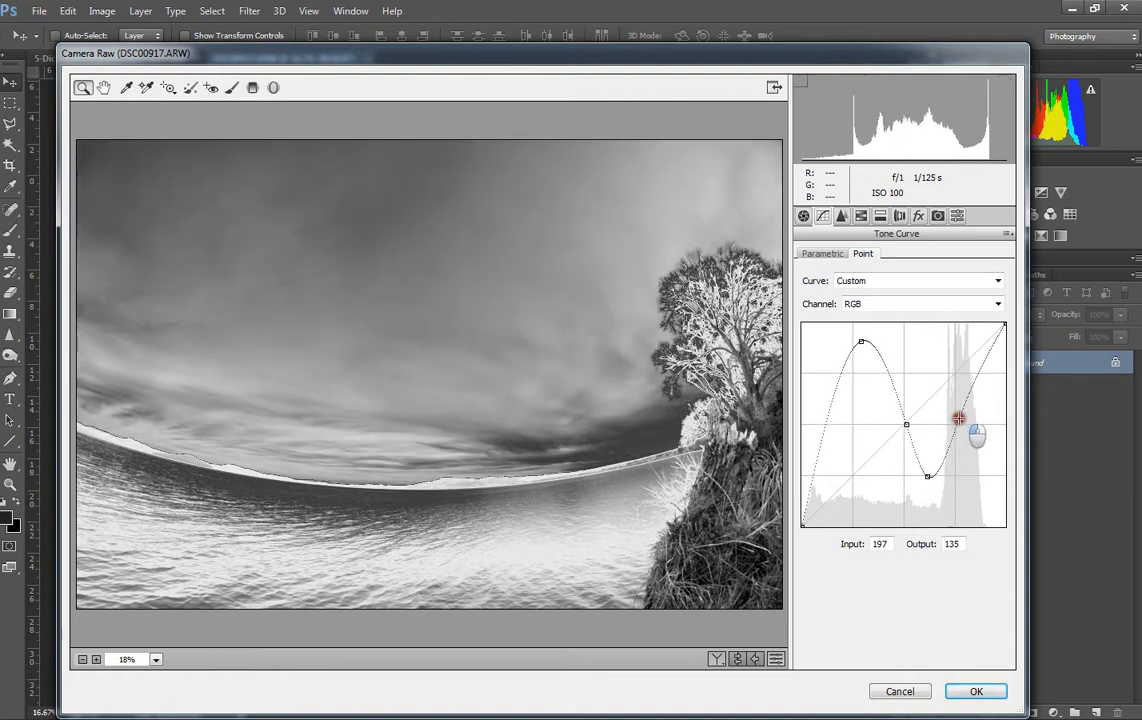
left_click(928, 478)
left_click_drag(928, 478, 935, 498)
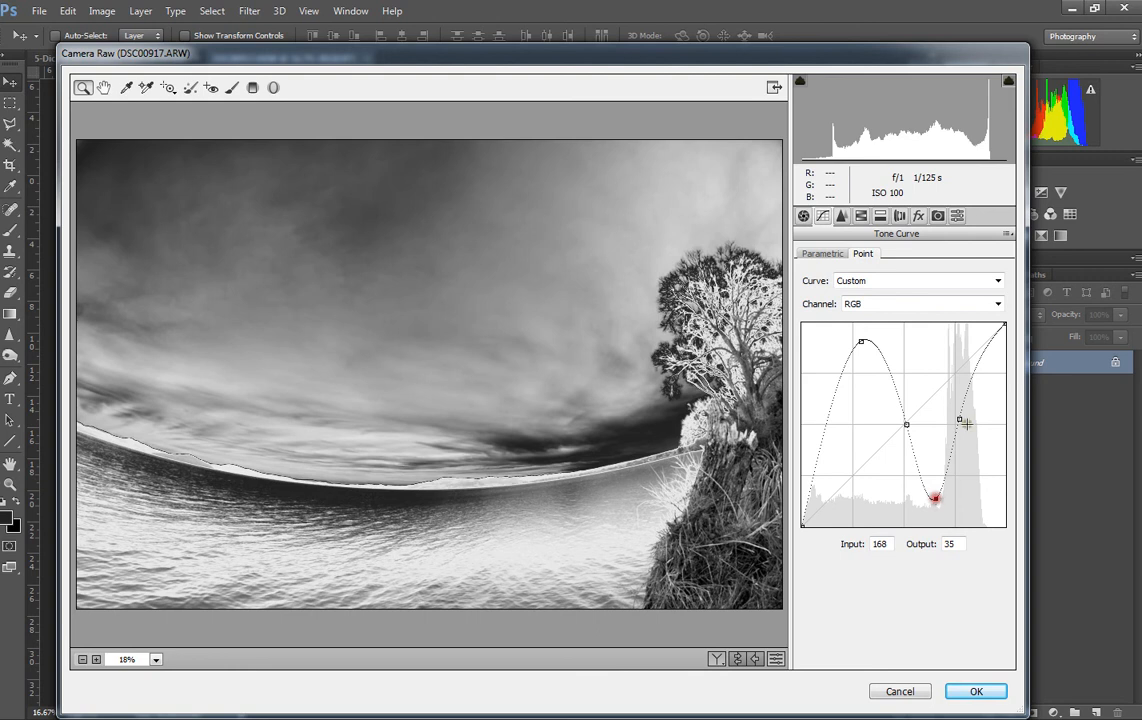
Add more steep peaks and dips to the RGB curve, including a shadow dip at input 70, output 22
left_click_drag(976, 366, 983, 492)
left_click_drag(958, 360, 958, 349)
left_click_drag(887, 348, 859, 490)
left_click_drag(879, 362, 857, 509)
left_click(837, 351)
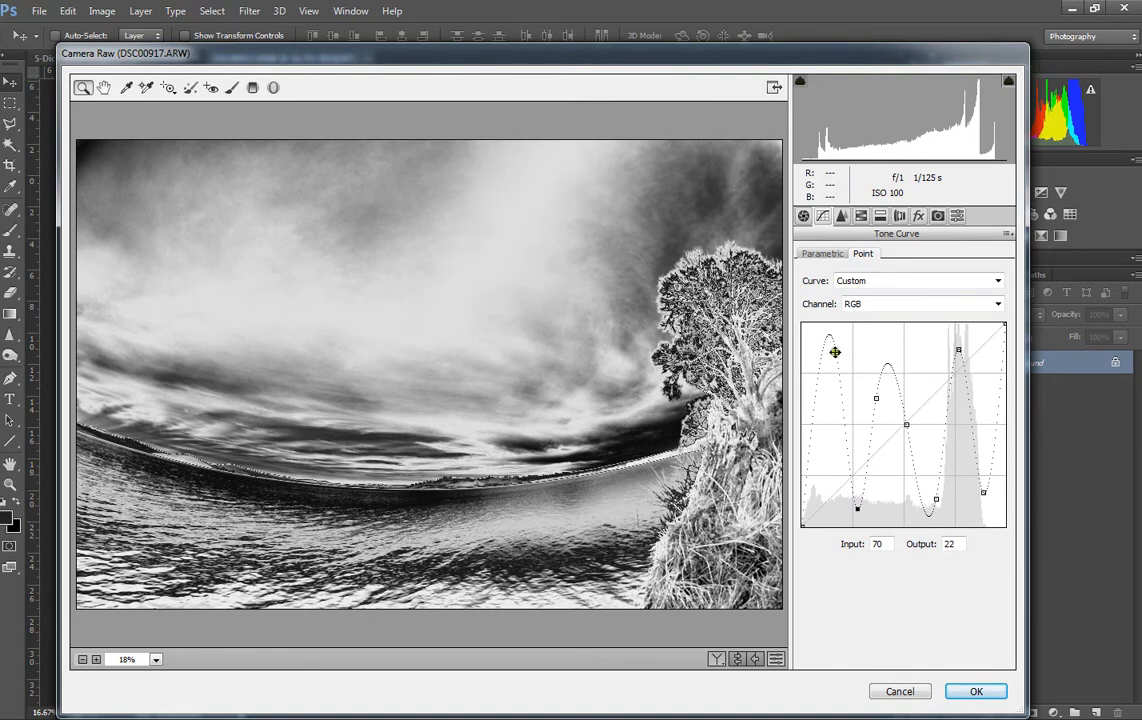
Flatten the Red channel curve by adding a midpoint, raising its black end and lowering its white end to output 192
left_click(922, 304)
left_click(898, 336)
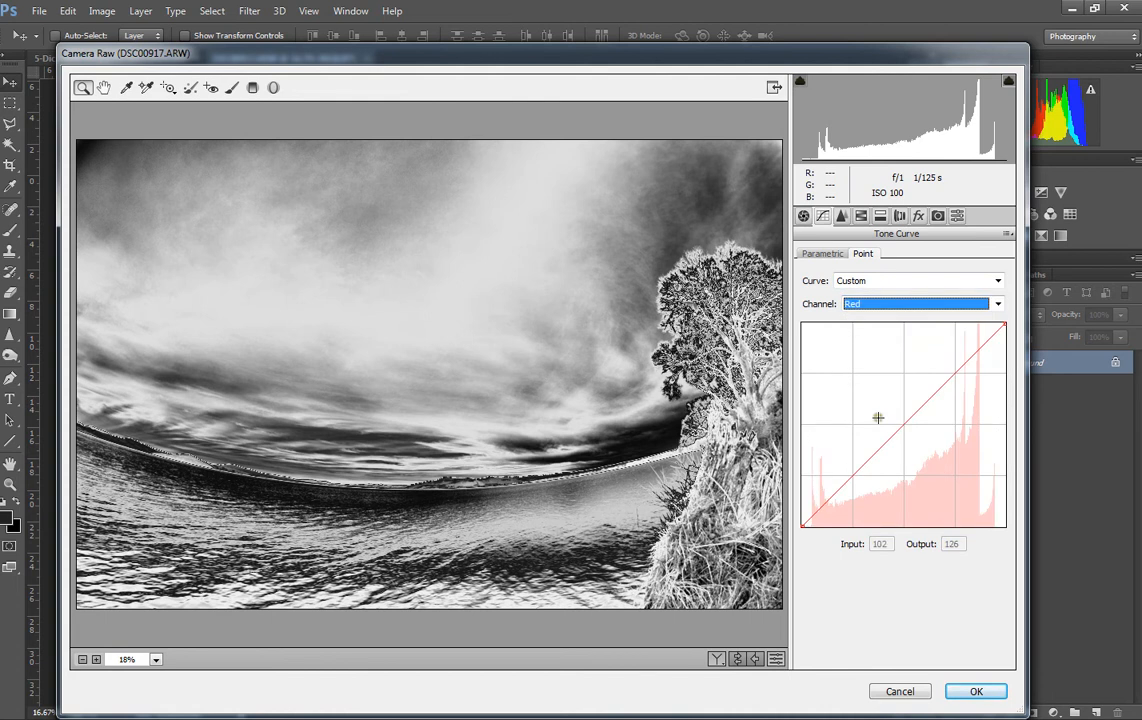
mouse_move(910, 432)
left_mouse_down()
mouse_move(872, 400)
mouse_move(911, 434)
left_mouse_up()
left_click_drag(803, 528, 805, 484)
left_click_drag(1006, 327, 1010, 373)
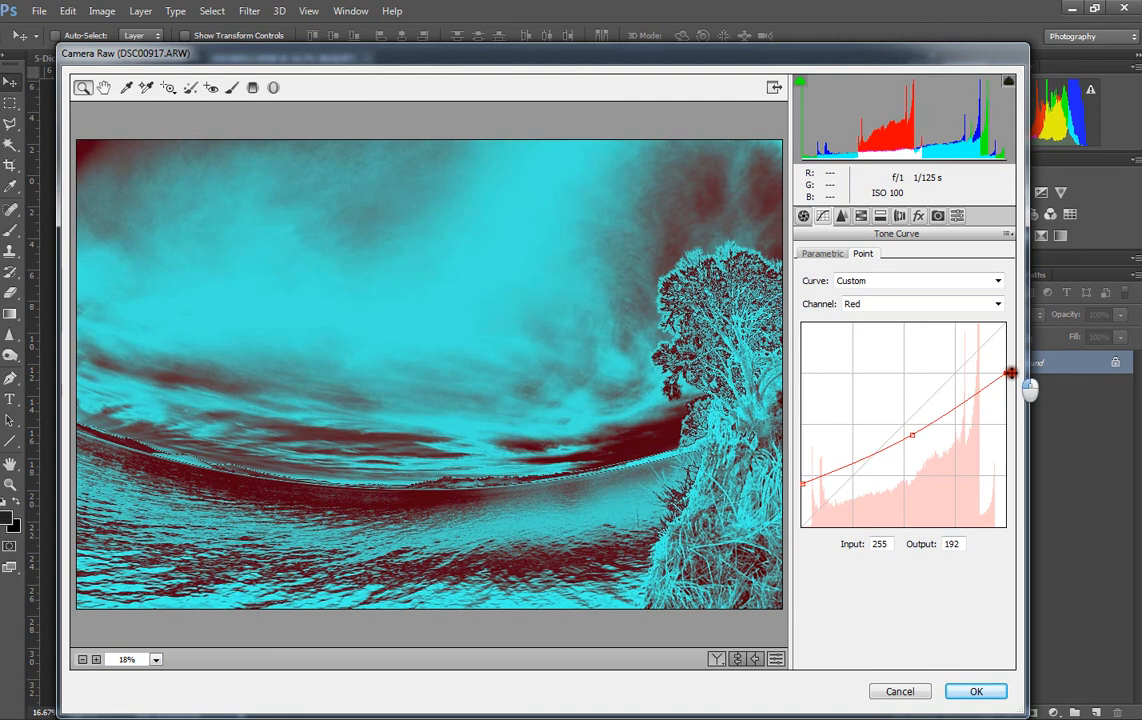
Reshape the Red channel curve into an S with a dark-tone point near the diagonal and a midpoint at input 138, output 181
left_click_drag(910, 434, 899, 392)
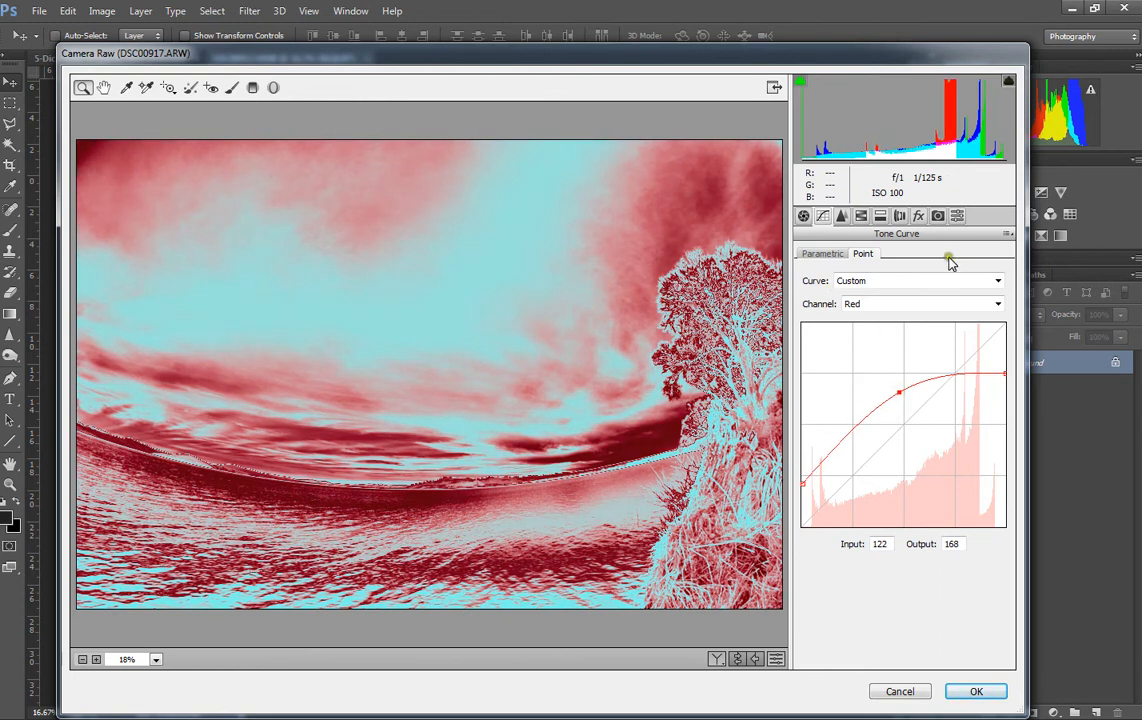
left_click_drag(856, 418, 870, 466)
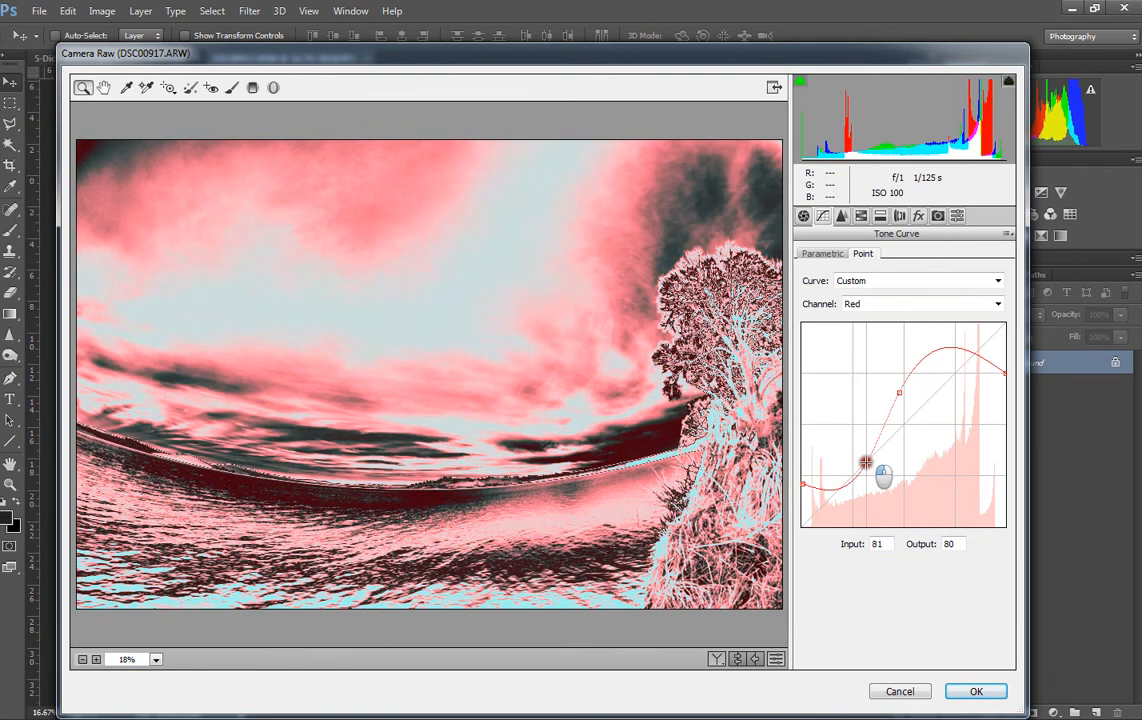
left_click_drag(897, 393, 914, 381)
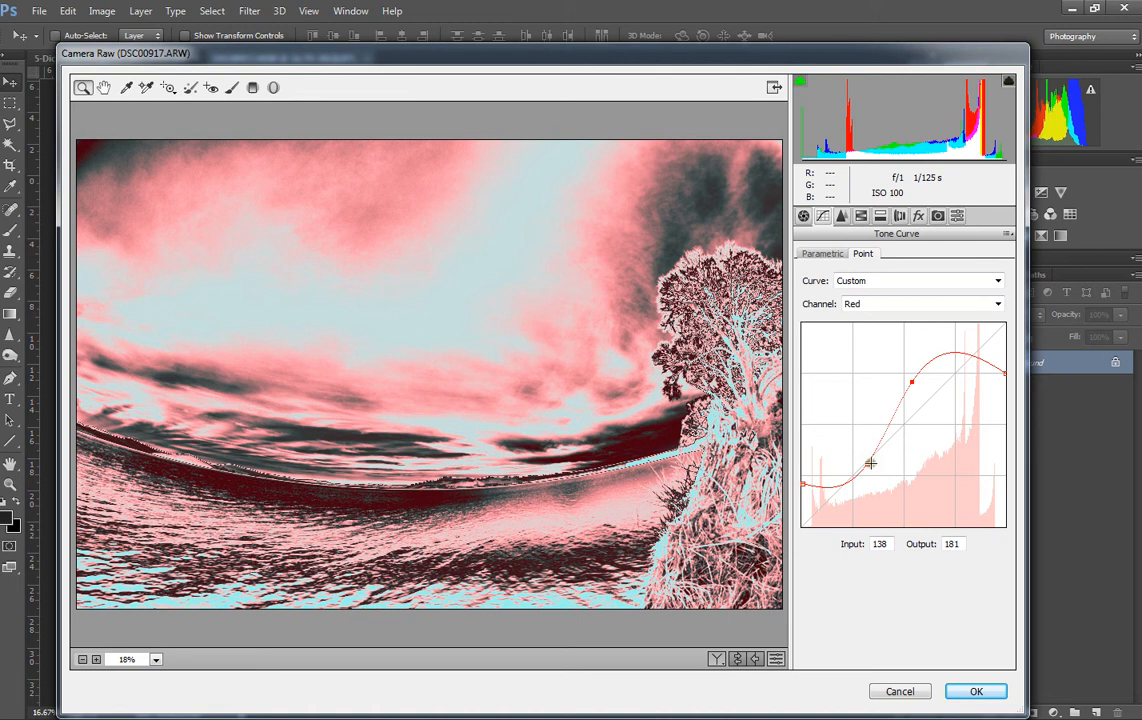
Raise the basic Contrast setting to +45
left_click(818, 253)
left_click(803, 217)
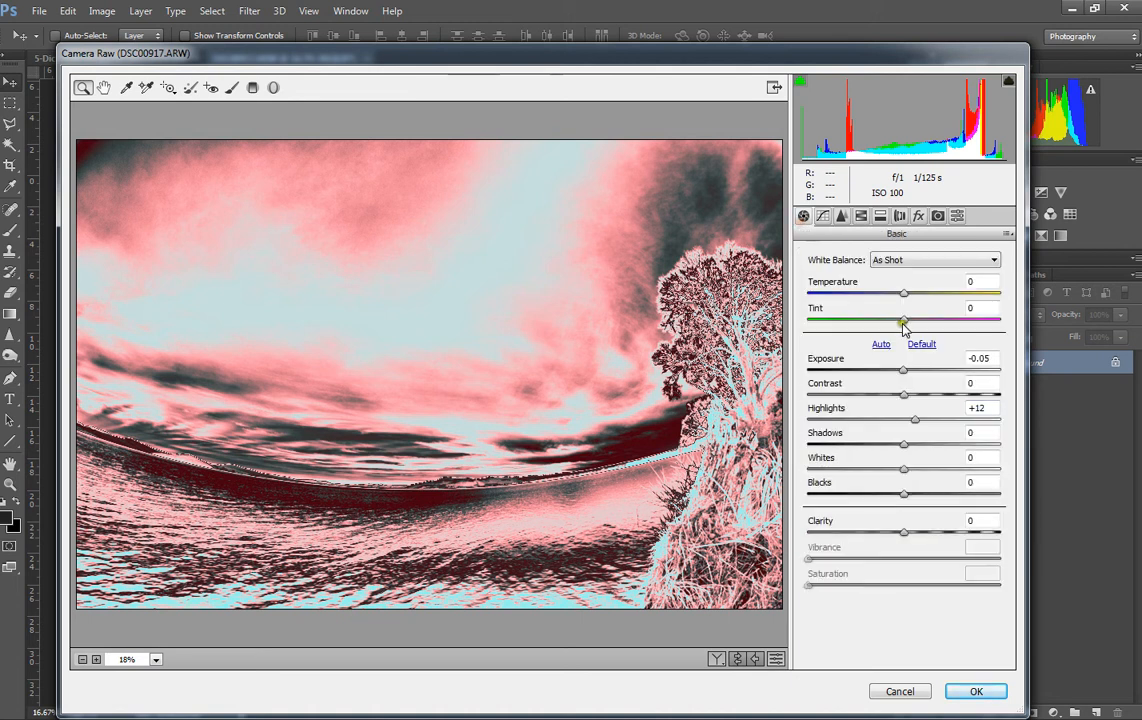
left_click_drag(908, 398, 951, 399)
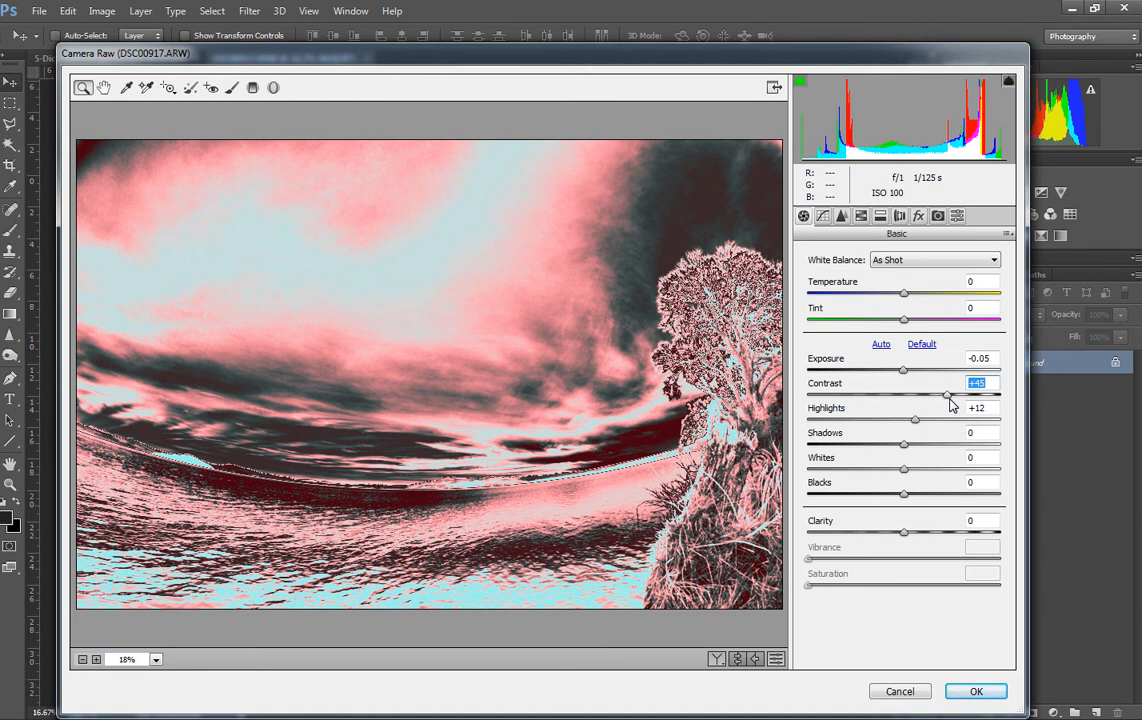
Adjust the grayscale mix to Reds -2, Aquas -7 and Blues -20, after testing Aquas at -72
left_click(845, 218)
left_click(863, 218)
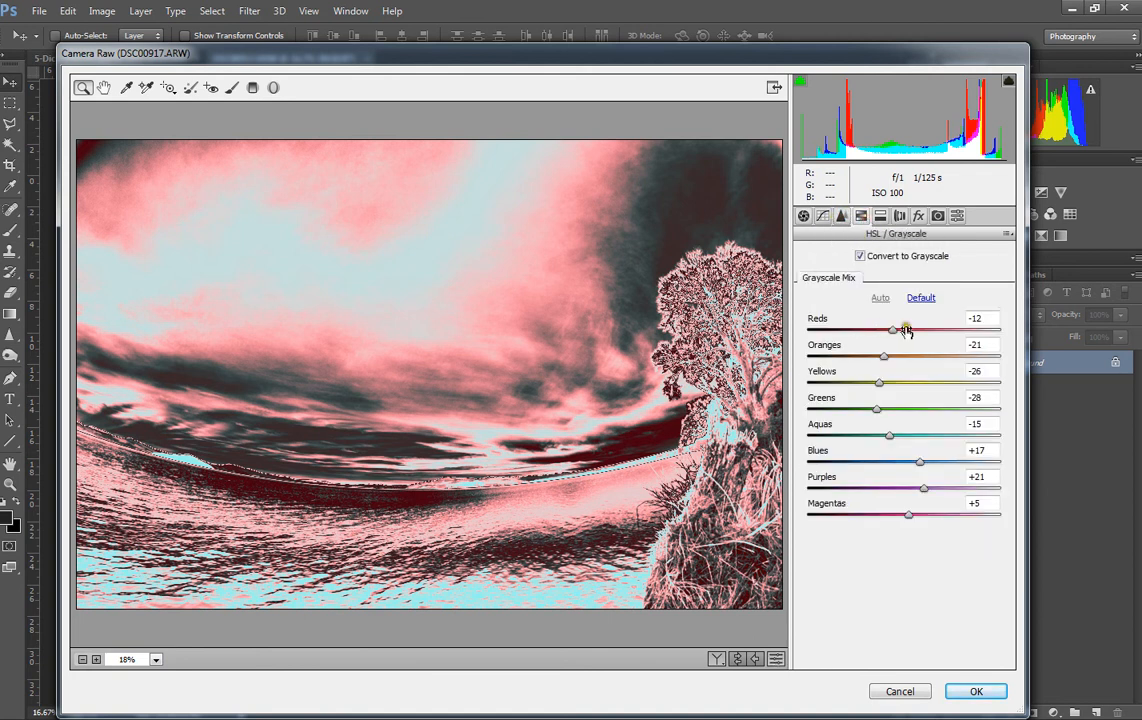
left_click_drag(884, 336, 902, 330)
left_click_drag(888, 438, 833, 437)
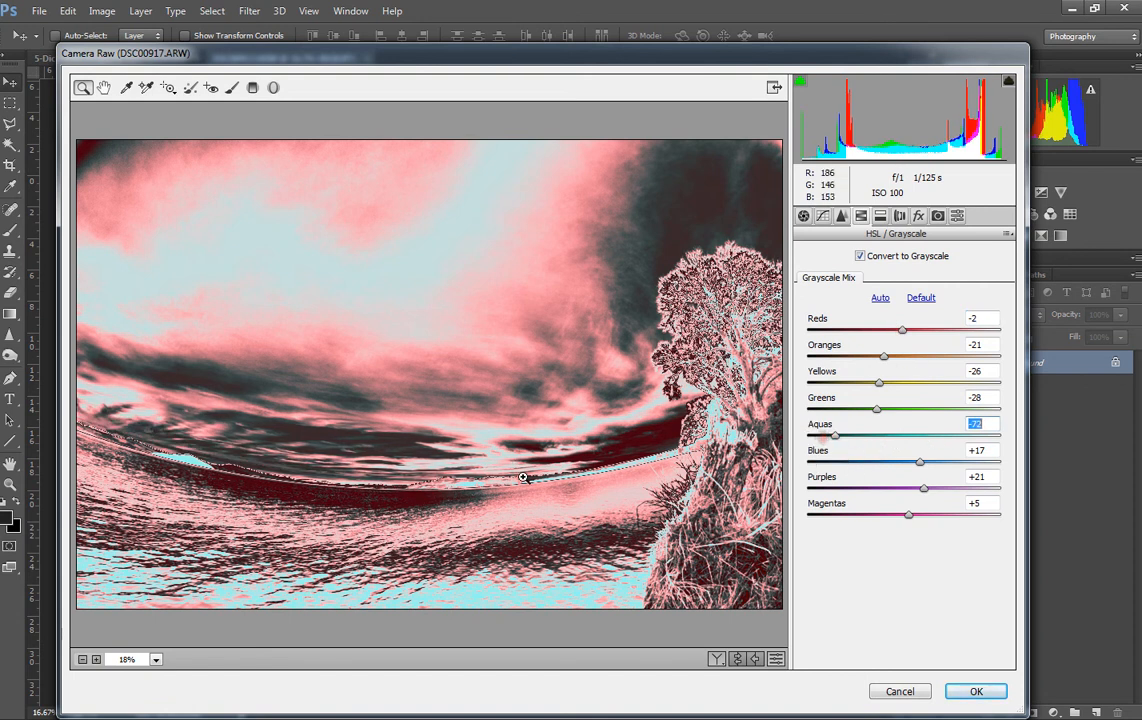
left_click_drag(838, 440, 889, 470)
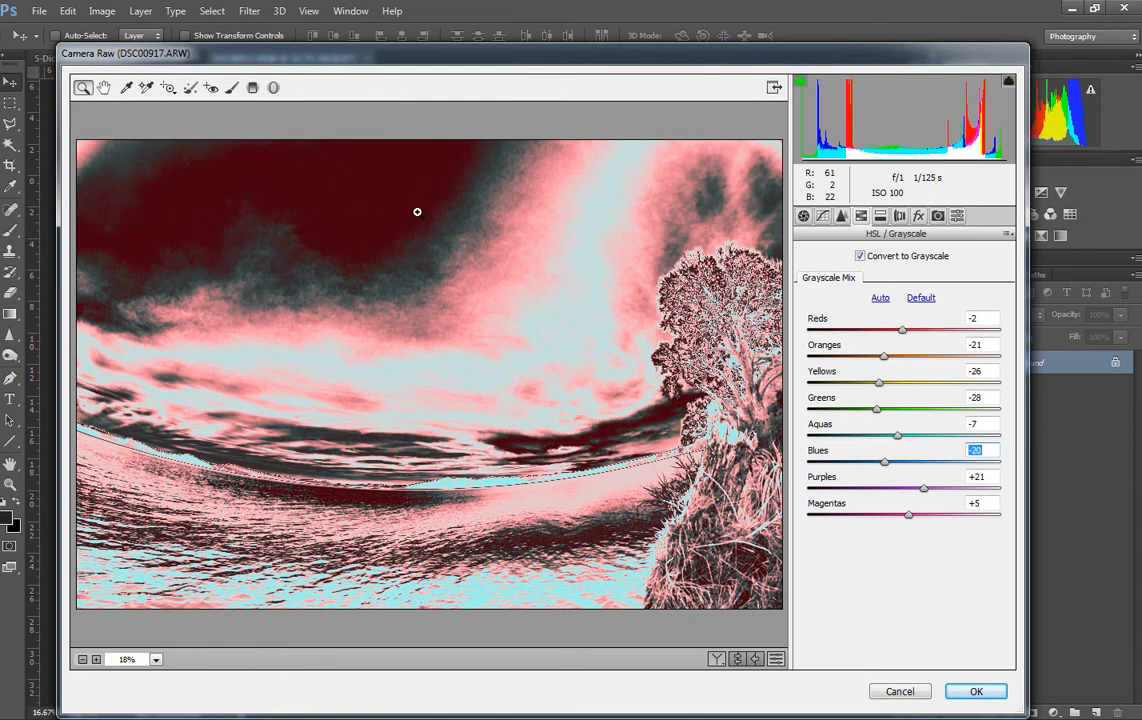
View the Split Toning settings and discard all the Camera Raw adjustments
left_click(880, 217)
left_click(826, 280)
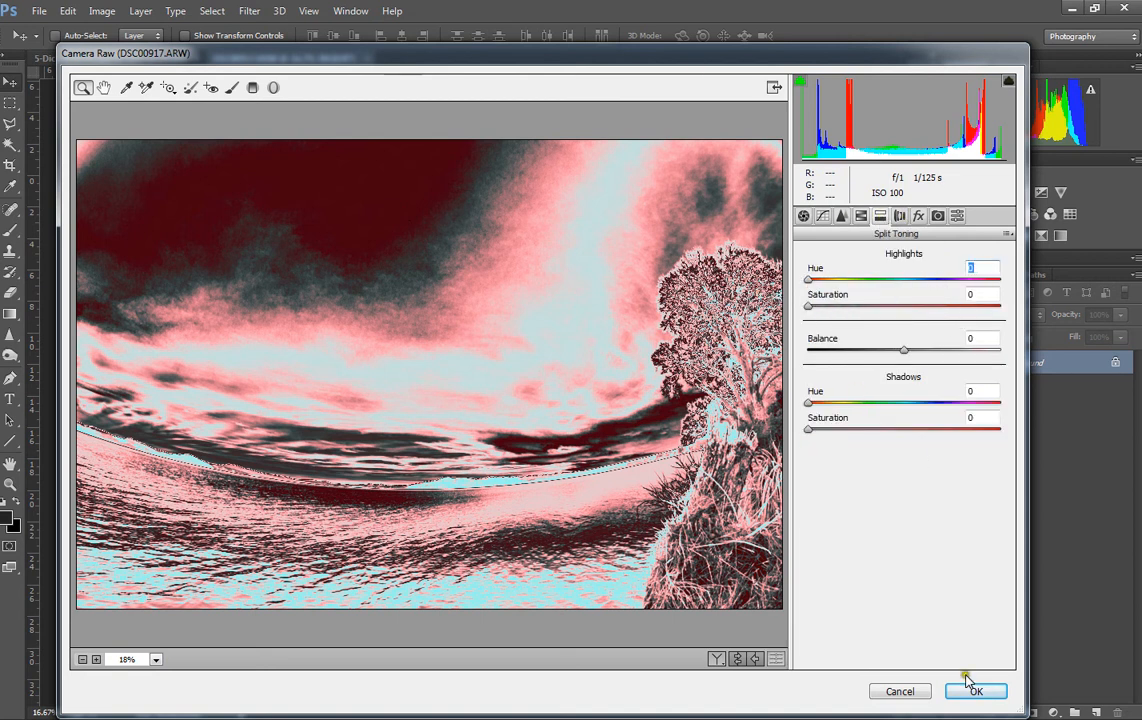
left_click(881, 692)
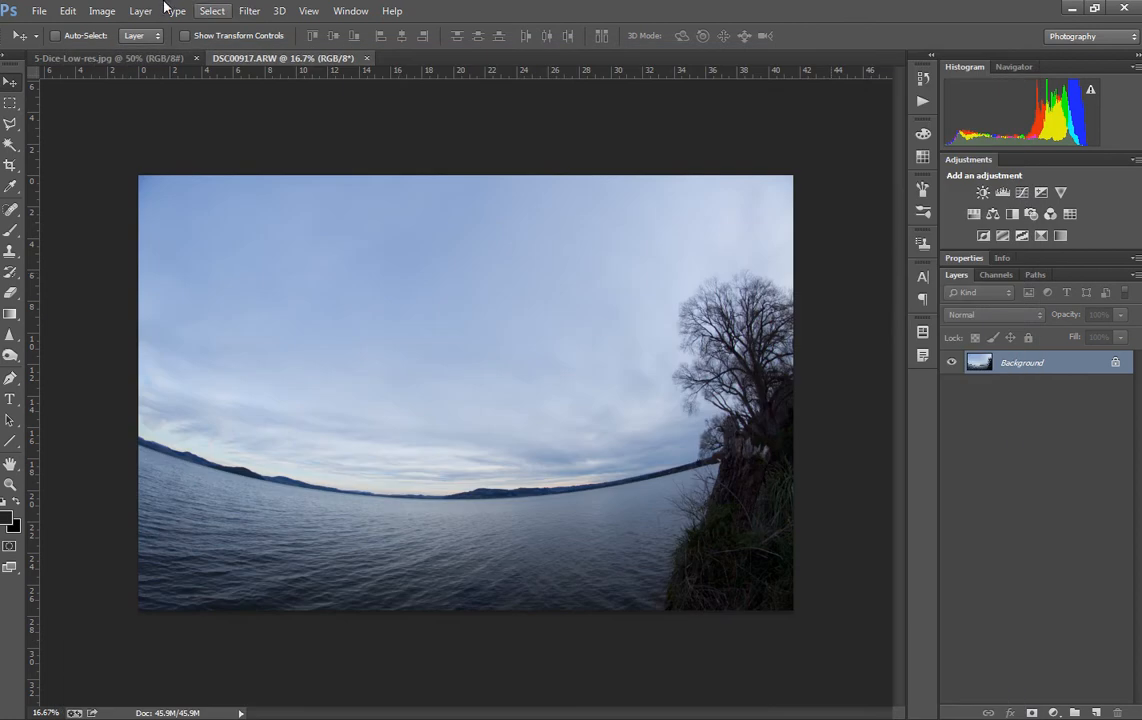
Reopen the Camera Raw filter and paint an Adjustment Brush stroke across the sky just above the horizon
left_click(249, 11)
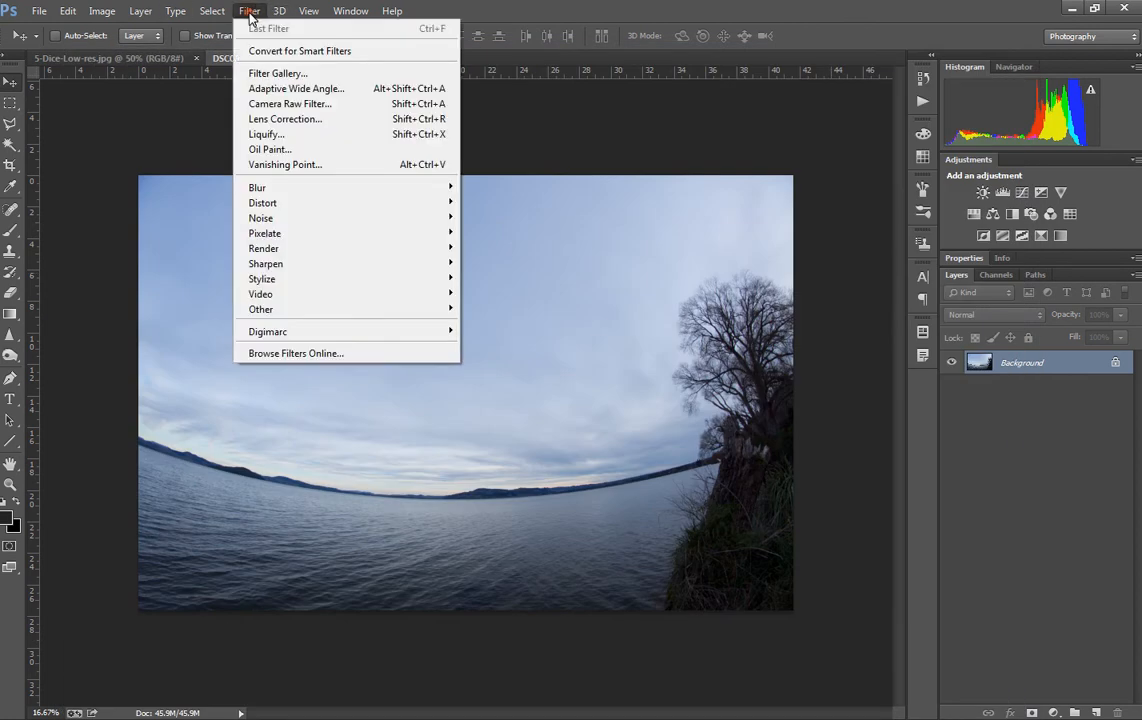
left_click(327, 104)
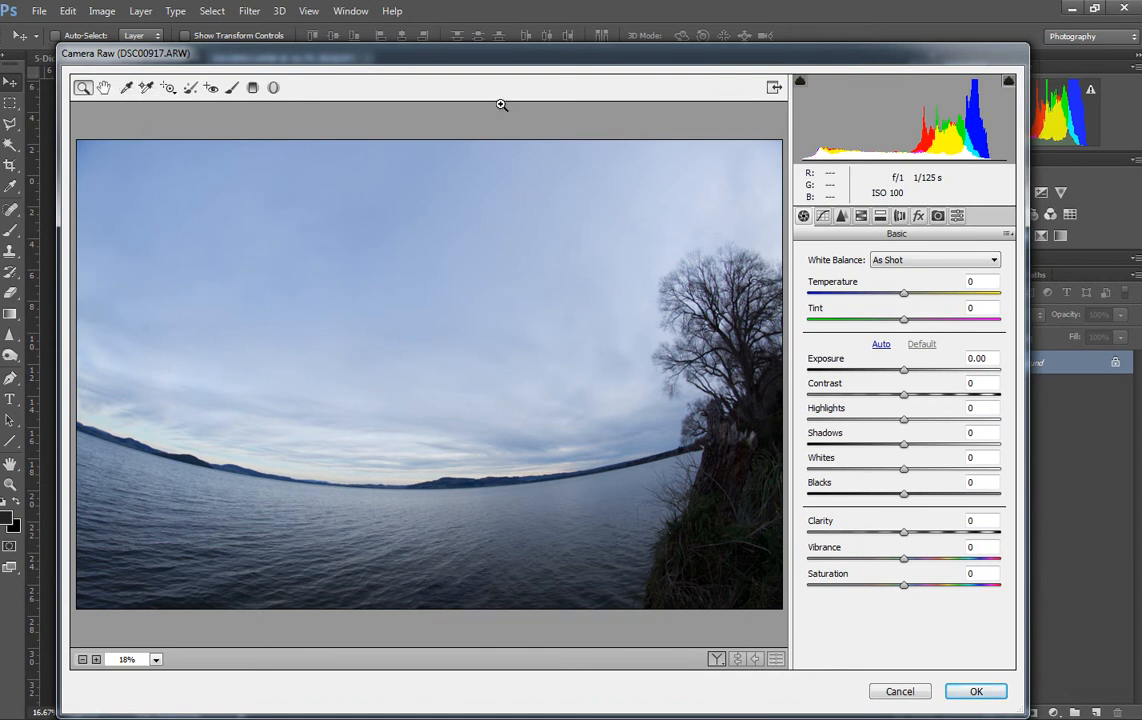
left_click(232, 87)
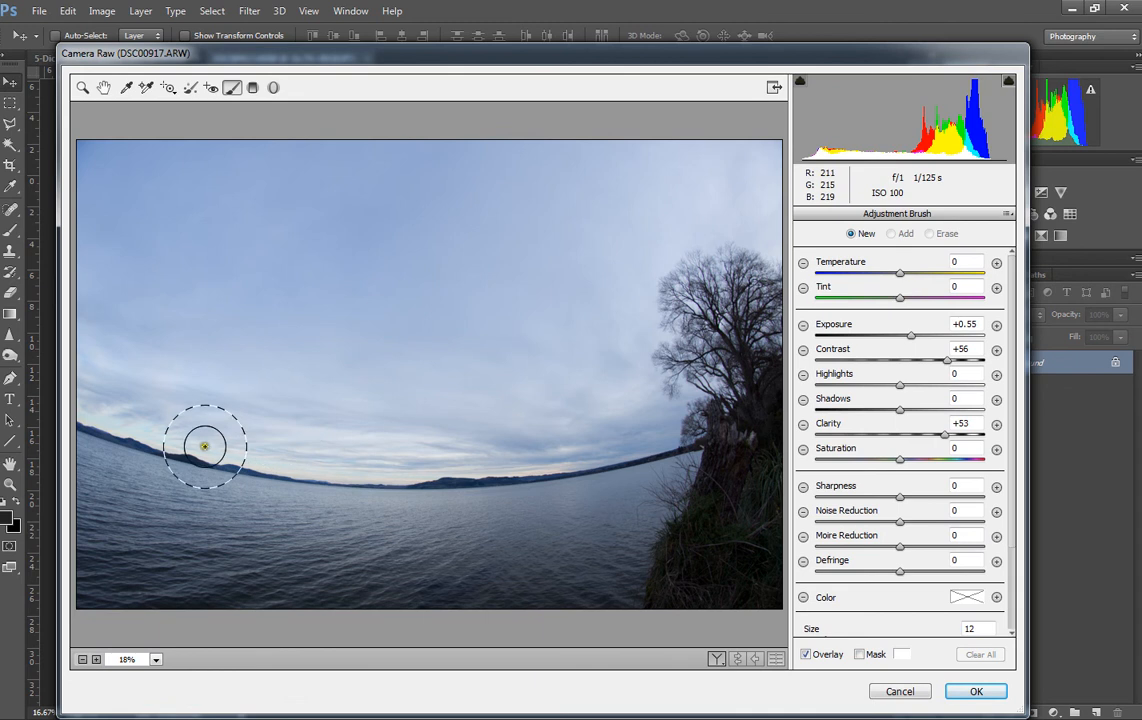
left_click(252, 432)
mouse_move(252, 432)
left_mouse_down()
mouse_move(442, 451)
mouse_move(591, 444)
mouse_move(233, 440)
mouse_move(585, 320)
mouse_move(518, 357)
mouse_move(235, 449)
mouse_move(578, 312)
mouse_move(594, 377)
mouse_move(575, 423)
mouse_move(494, 448)
left_mouse_up()
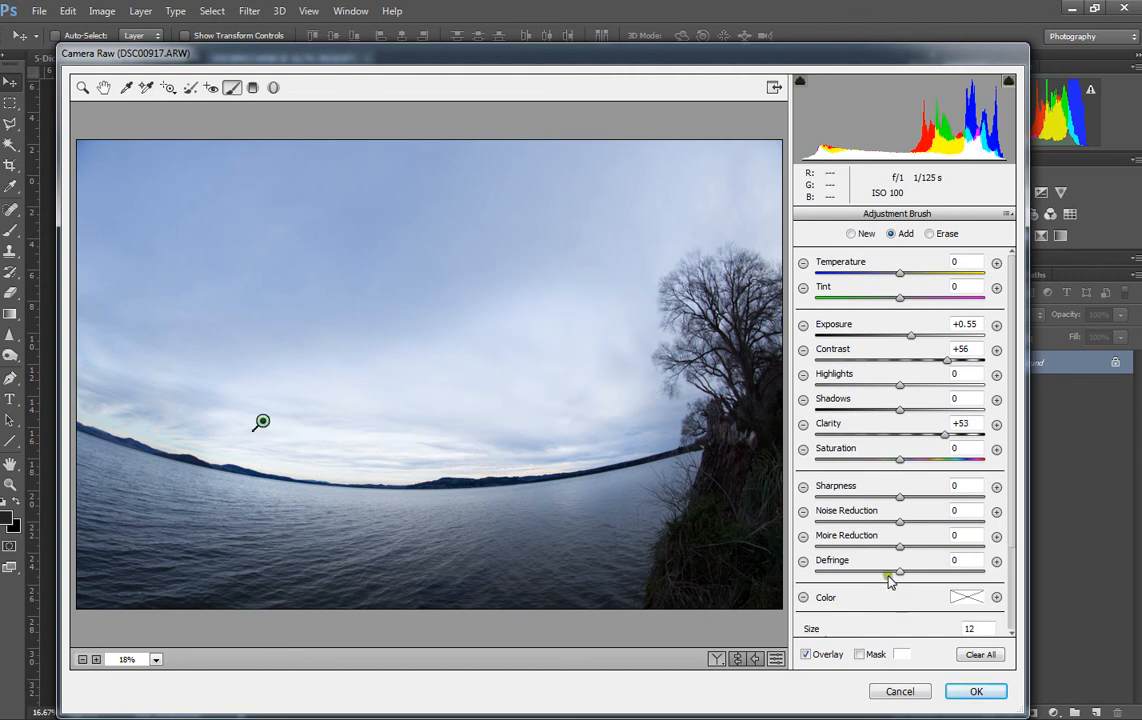
Extend the brushed adjustment with strokes across the water just below the horizon
scroll(890, 580, "down", 3)
mouse_move(178, 492)
left_mouse_down()
mouse_move(474, 510)
mouse_move(323, 512)
mouse_move(330, 495)
left_mouse_up()
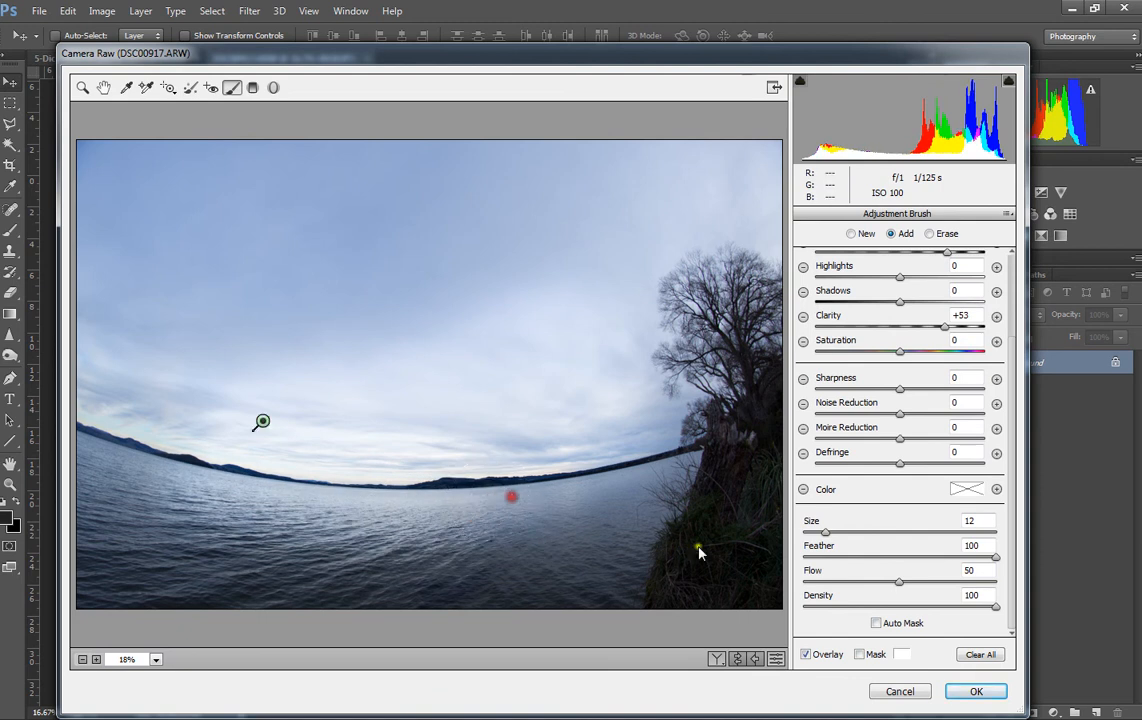
mouse_move(224, 511)
left_mouse_down()
mouse_move(531, 510)
mouse_move(260, 508)
mouse_move(468, 503)
left_mouse_up()
Set the brush Feather to 0 and paint a hard-edged stroke over the middle of the sky
left_click_drag(838, 551, 793, 551)
mouse_move(230, 453)
left_mouse_down()
mouse_move(326, 403)
mouse_move(314, 403)
mouse_move(482, 334)
mouse_move(514, 337)
left_mouse_up()
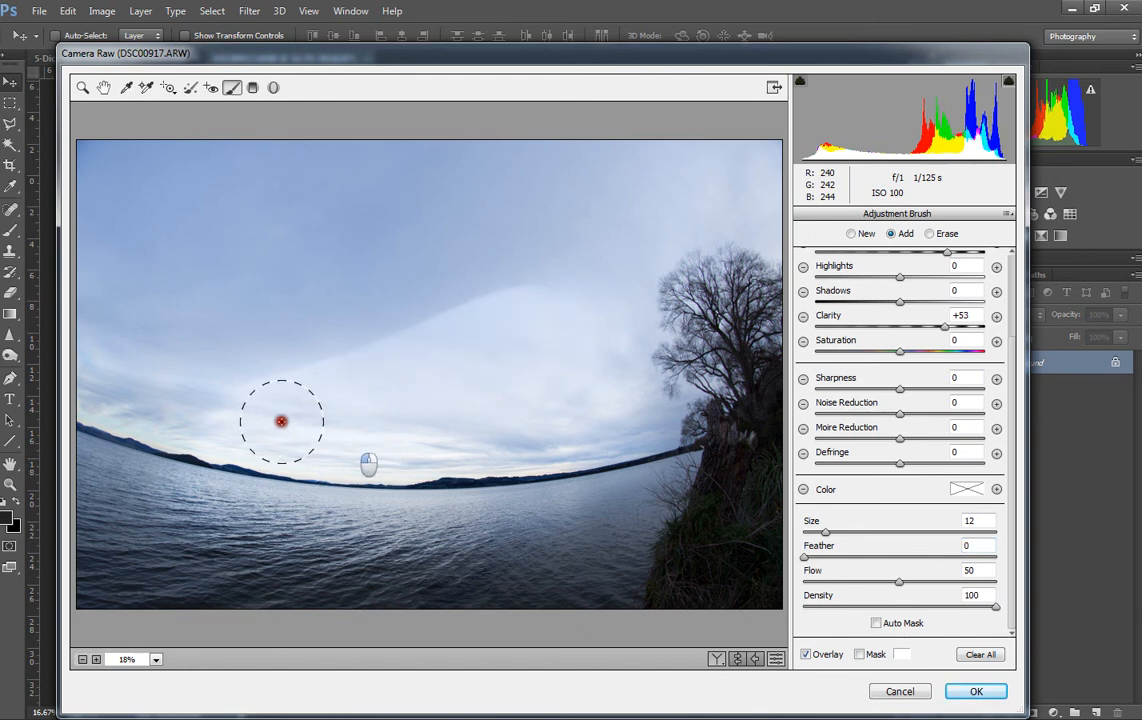
Extend the hard-edged brush strokes across the lower sky and along the horizon, and delete that whole brush adjustment
mouse_move(291, 410)
left_mouse_down()
mouse_move(675, 229)
mouse_move(772, 165)
mouse_move(520, 334)
mouse_move(540, 301)
mouse_move(751, 251)
mouse_move(698, 298)
mouse_move(688, 364)
mouse_move(649, 415)
left_mouse_up()
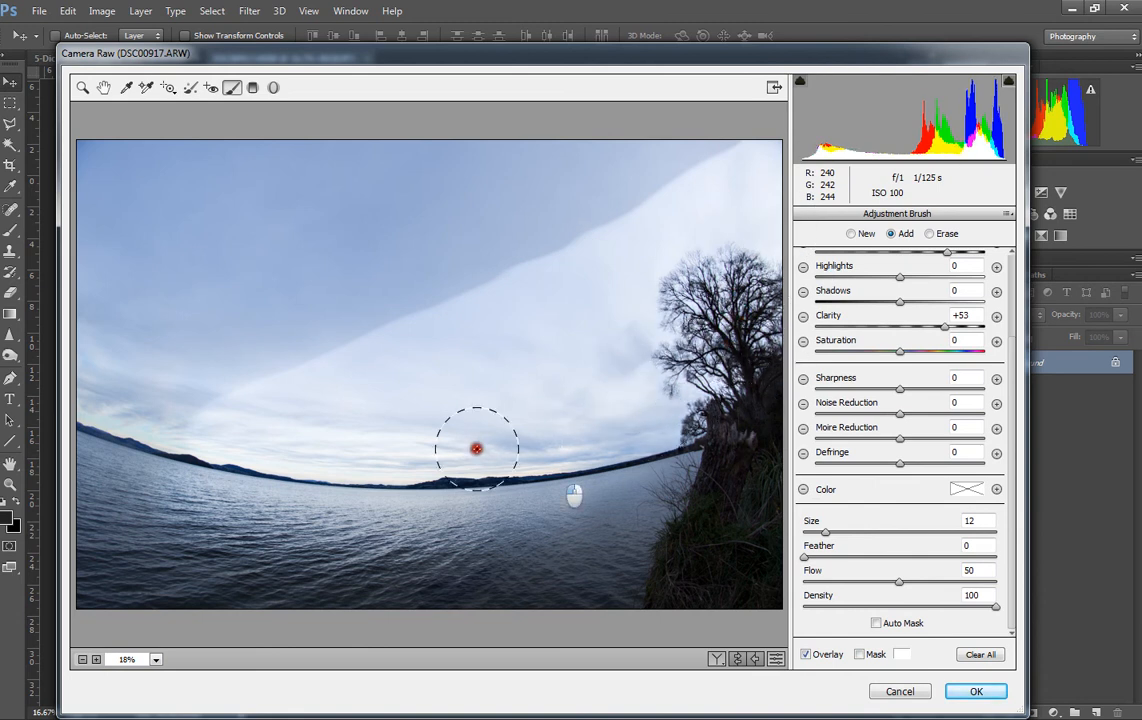
mouse_move(255, 486)
left_mouse_down()
mouse_move(313, 494)
mouse_move(379, 496)
mouse_move(482, 486)
mouse_move(573, 436)
left_mouse_up()
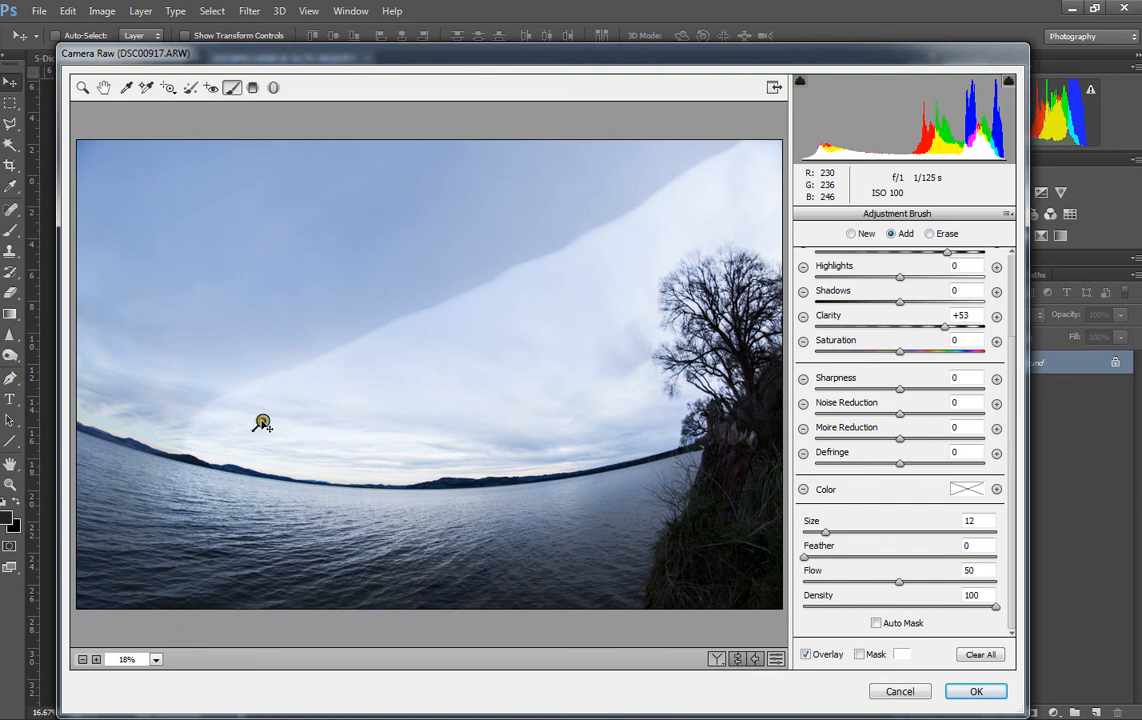
key("Delete")
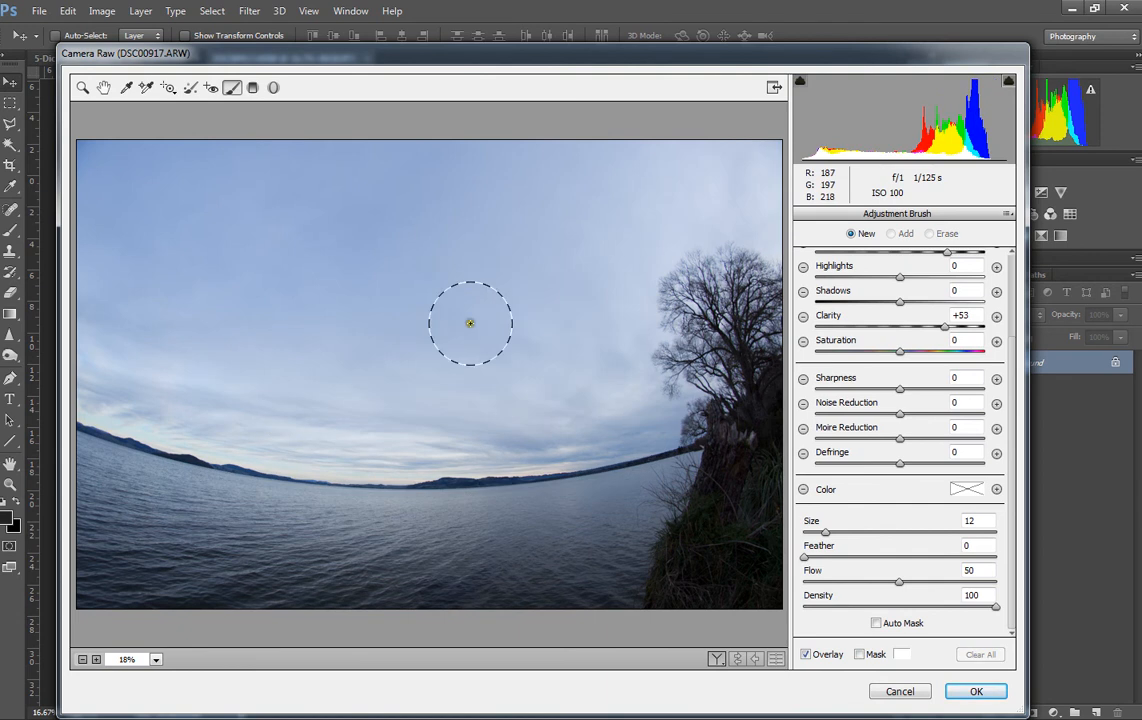
Resize the brush and paint a new adjustment with Feather 0 diagonally across the sky between the horizon and the tree
key("bracketright")
key("bracketright")
key("bracketright")
key("bracketright")
key("bracketright")
key("bracketright")
key("bracketright")
key("bracketright")
key("bracketright")
key("bracketright")
key("bracketleft")
key("bracketleft")
key("bracketleft")
key("bracketleft")
mouse_move(308, 460)
left_mouse_down()
mouse_move(546, 372)
mouse_move(587, 347)
mouse_move(562, 335)
mouse_move(802, 233)
left_mouse_up()
key("bracketleft")
key("bracketleft")
key("bracketleft")
key("bracketleft")
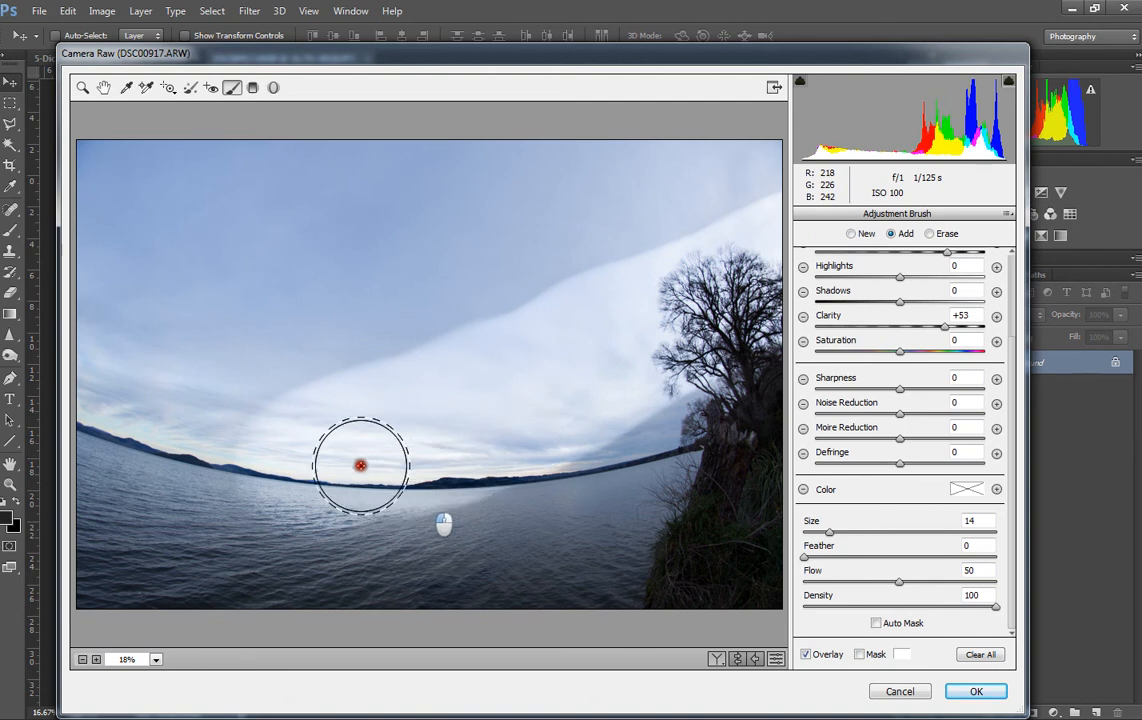
mouse_move(516, 370)
left_mouse_down()
mouse_move(417, 405)
mouse_move(528, 365)
mouse_move(504, 366)
mouse_move(563, 332)
mouse_move(533, 350)
mouse_move(526, 372)
mouse_move(459, 406)
mouse_move(536, 367)
mouse_move(300, 470)
left_mouse_up()
Enlarge the Adjustment Brush to size 20 and reduce it to size 6
key("]")
key("]")
key("]")
key("]")
key("]")
key("]")
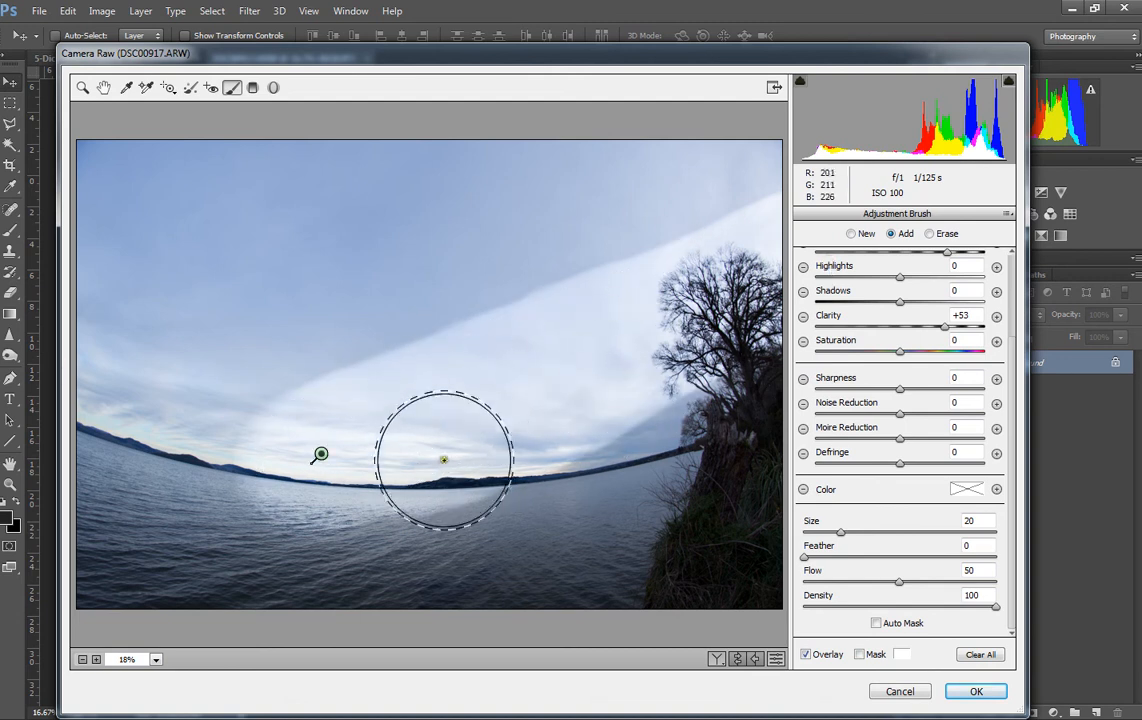
key("[")
key("[")
key("[")
key("[")
key("[")
key("[")
key("[")
key("[")
key("[")
key("[")
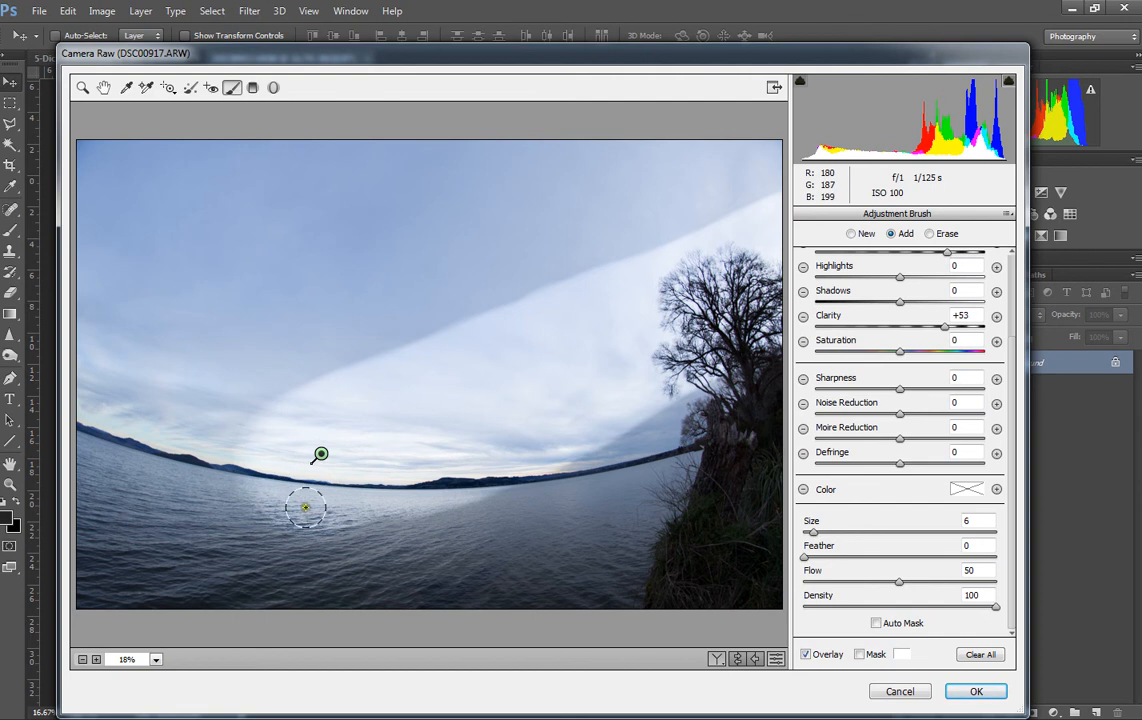
Erase the brushed adjustment from the water just below the horizon
key("alt")
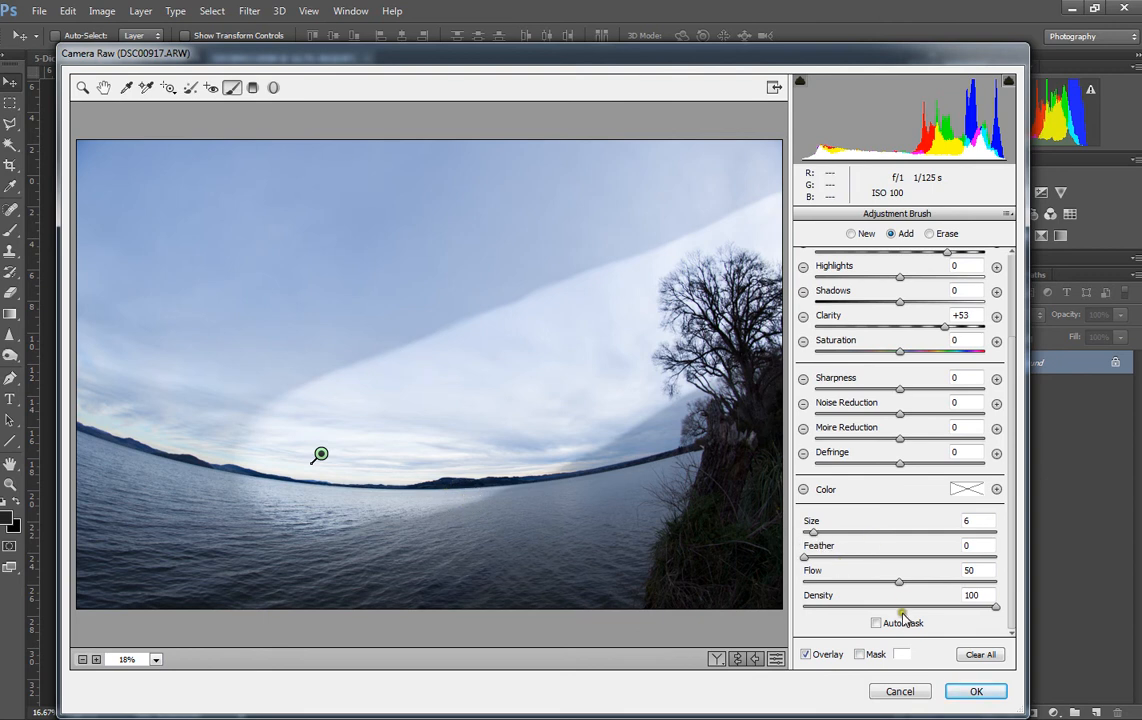
left_click(930, 233)
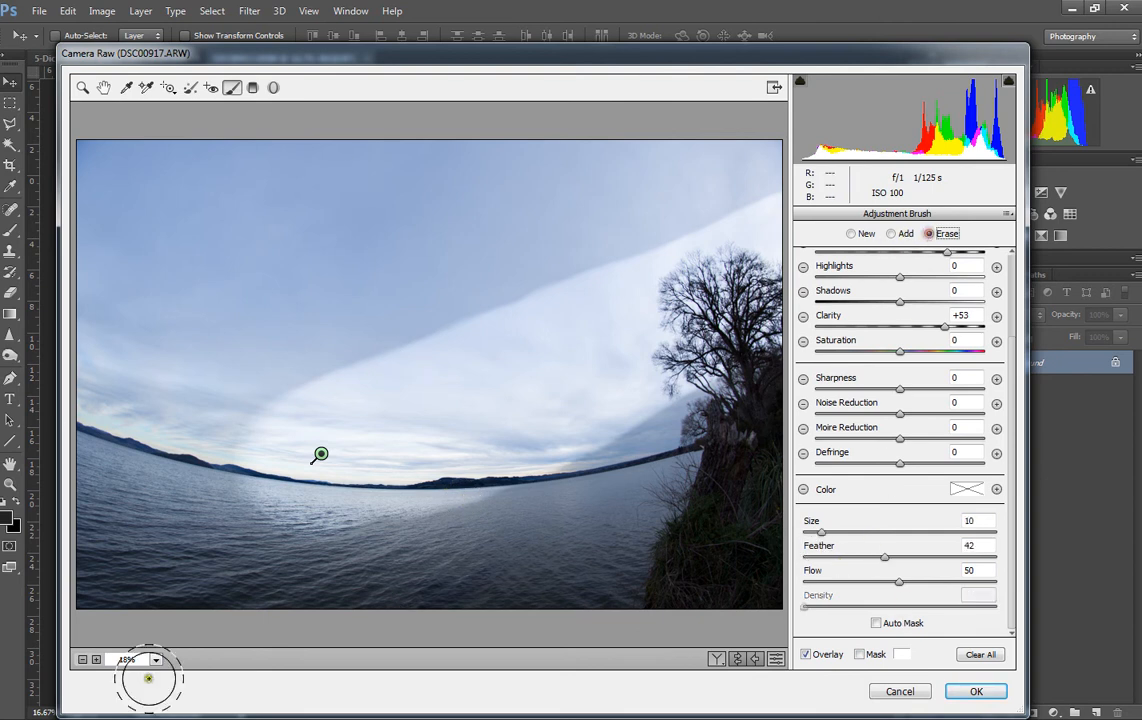
mouse_move(350, 542)
left_mouse_down()
mouse_move(487, 528)
mouse_move(160, 516)
left_mouse_up()
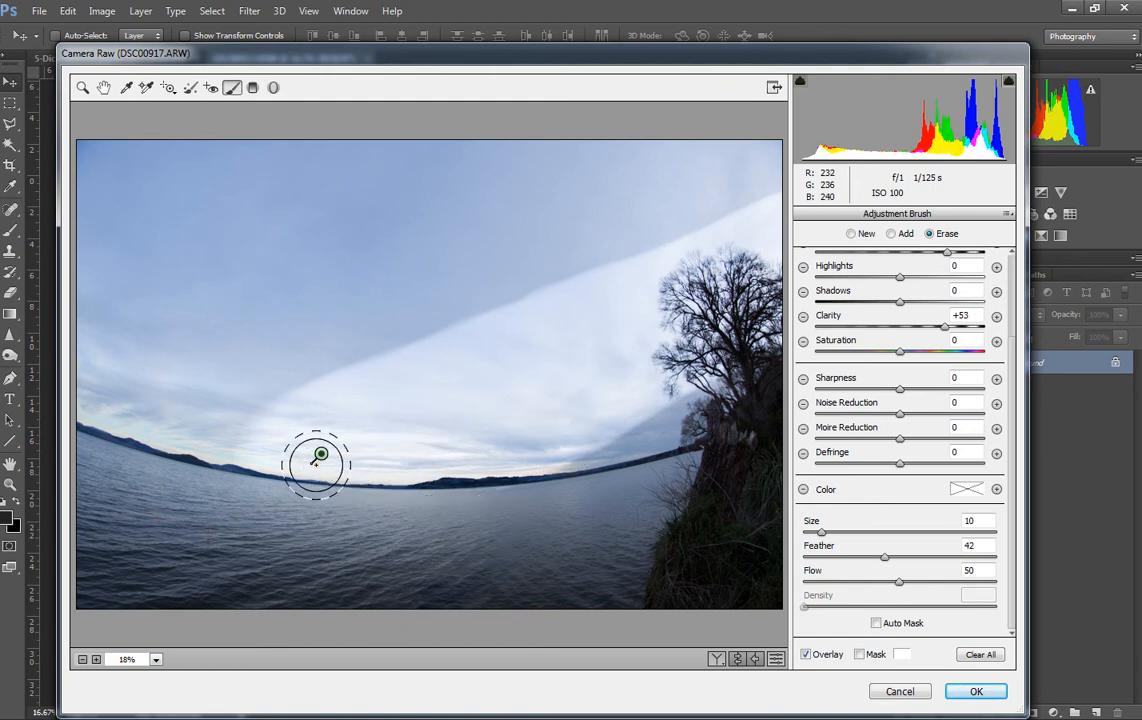
Add the brushed adjustment along the sky above the left horizon, and erase its spill over the water
left_click(897, 236)
mouse_move(236, 452)
left_mouse_down()
mouse_move(300, 418)
mouse_move(215, 454)
mouse_move(319, 467)
mouse_move(527, 462)
left_mouse_up()
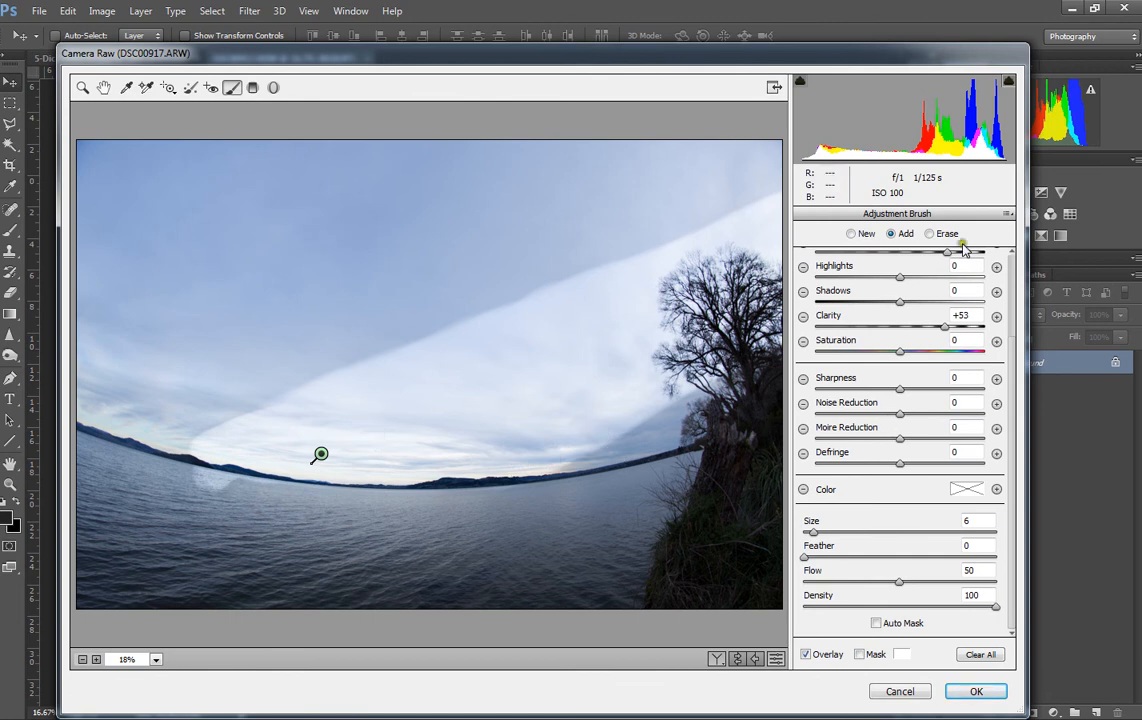
left_click(931, 234)
mouse_move(215, 497)
left_mouse_down()
mouse_move(250, 510)
mouse_move(427, 512)
mouse_move(421, 523)
left_mouse_up()
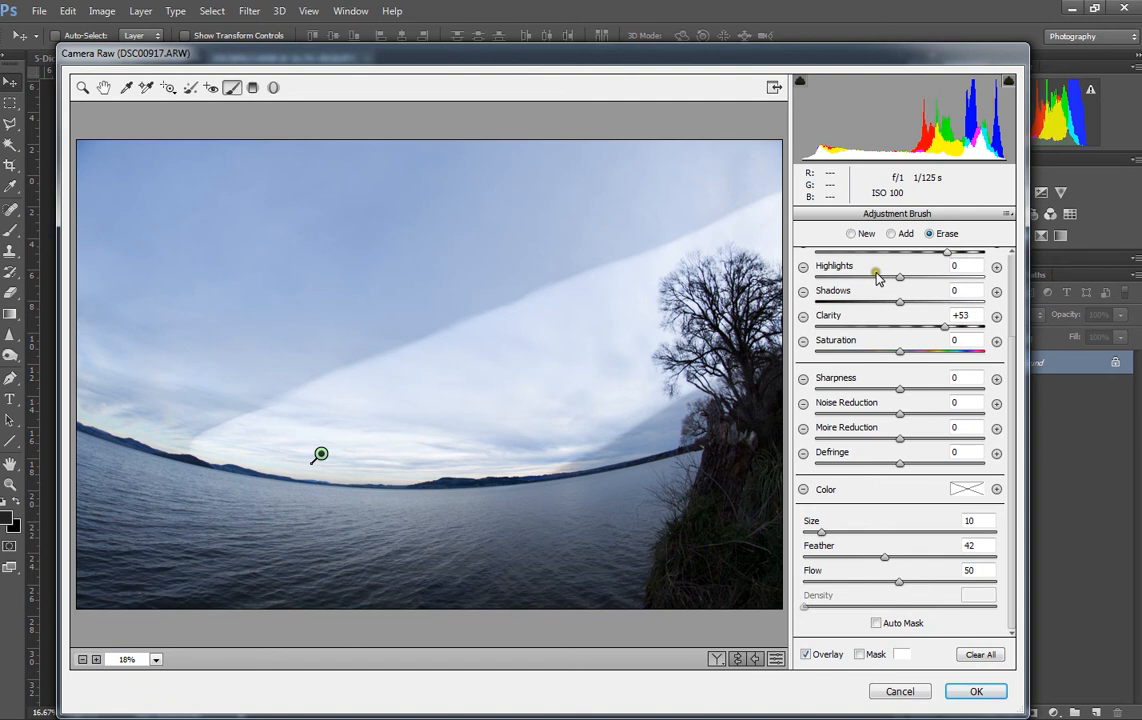
Create a new brush adjustment with size 14 and Feather 39, painting it over the water below the horizon
left_click(850, 234)
key("]")
key("]")
key("]")
key("]")
key("]")
key("]")
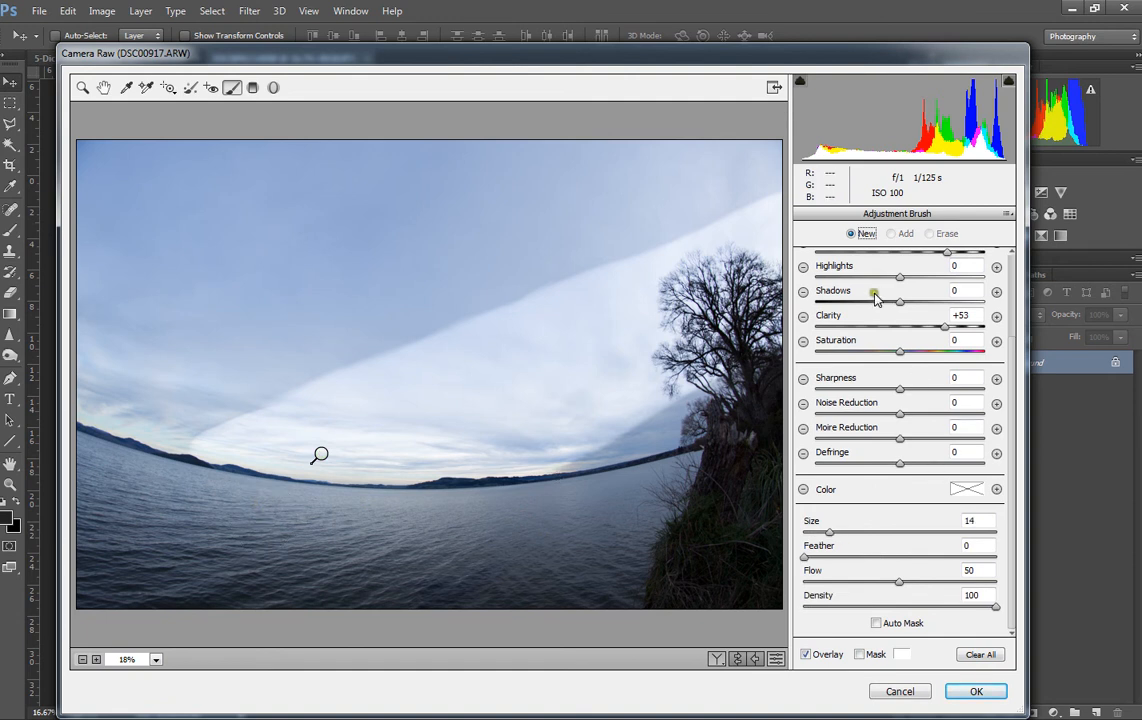
left_click_drag(806, 556, 878, 557)
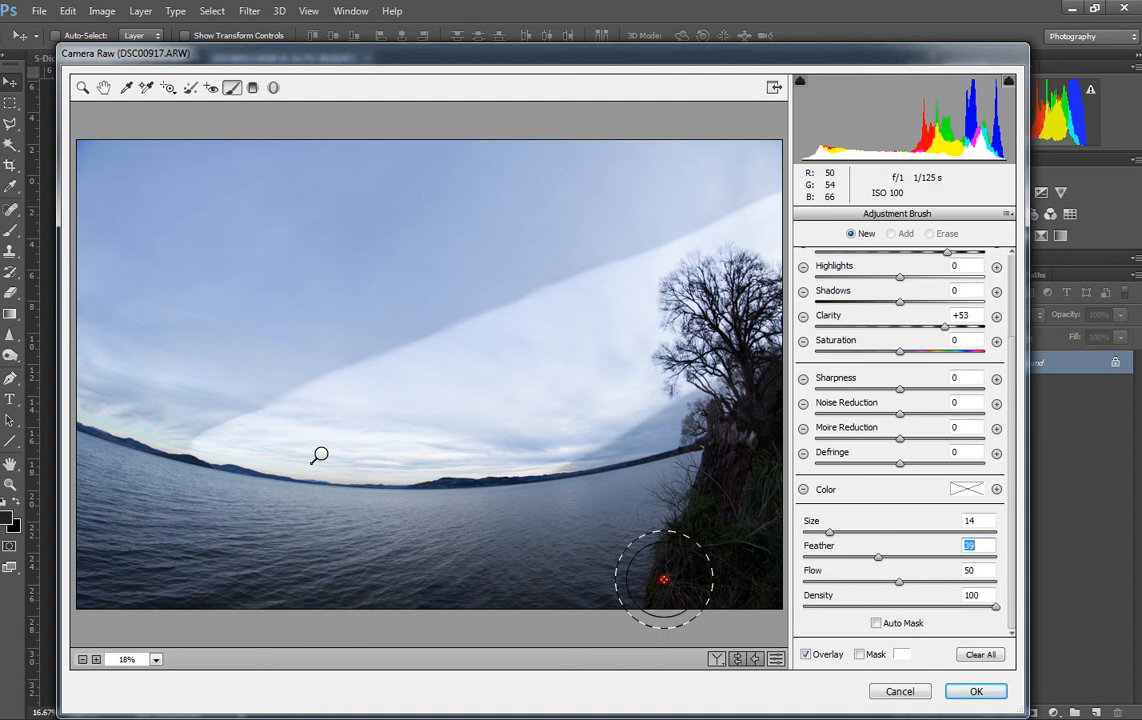
left_click(307, 516)
mouse_move(307, 516)
left_mouse_down()
mouse_move(409, 524)
mouse_move(537, 506)
mouse_move(301, 514)
mouse_move(212, 483)
mouse_move(466, 494)
left_mouse_up()
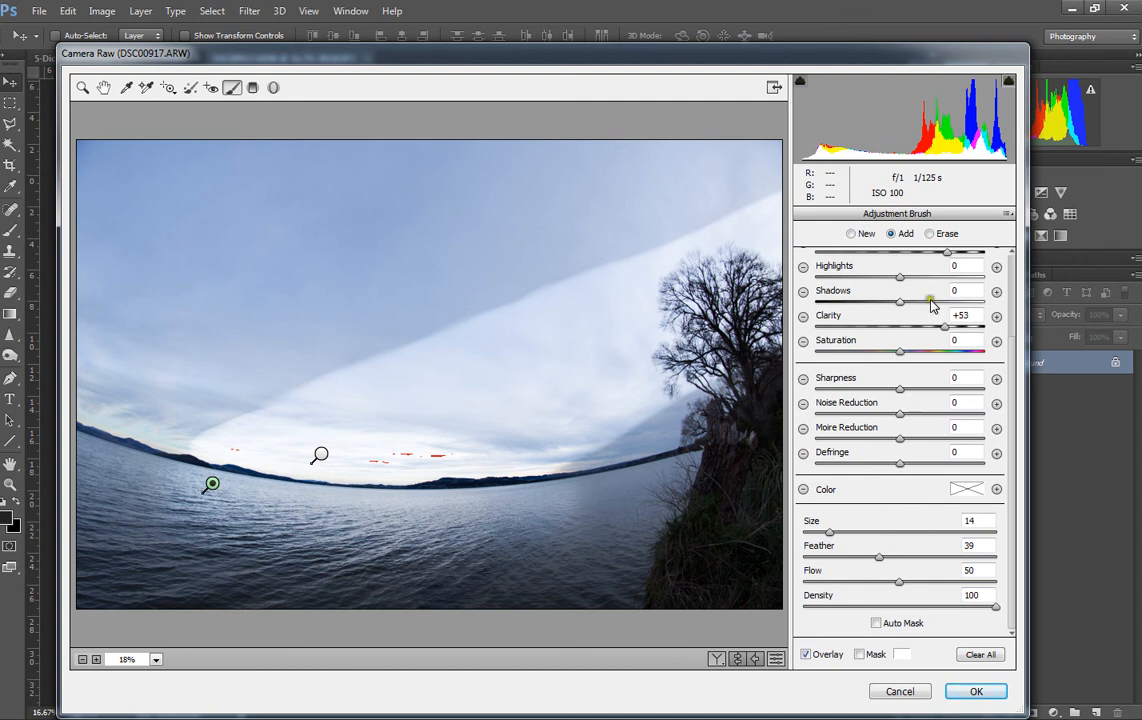
Soften the sky brush adjustment by setting Clarity to +26, Contrast to +21 and Exposure to +0.20
left_click(319, 455)
mouse_move(948, 332)
left_mouse_down()
mouse_move(919, 333)
mouse_move(905, 306)
left_mouse_up()
scroll(955, 318, "up", 2)
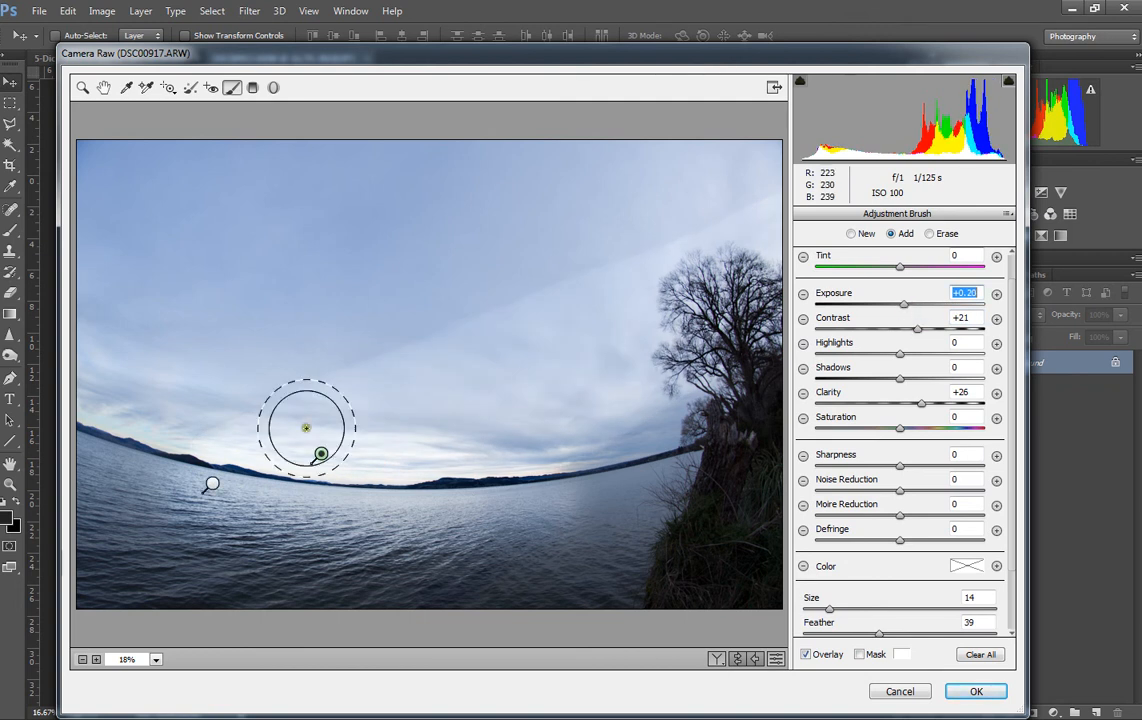
Set the water adjustment's Exposure to +1.15, Saturation to +37 and Temperature to +47, and the sky adjustment's Temperature to +15
left_click(212, 484)
left_click_drag(912, 308, 926, 310)
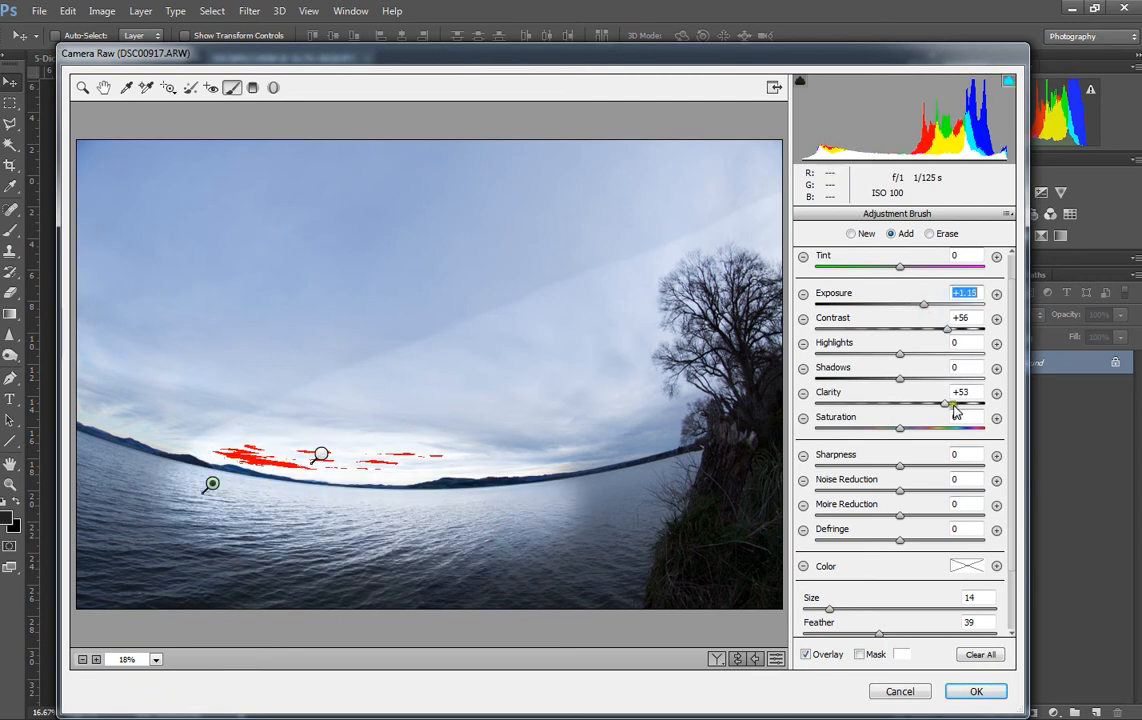
left_click_drag(910, 430, 922, 434)
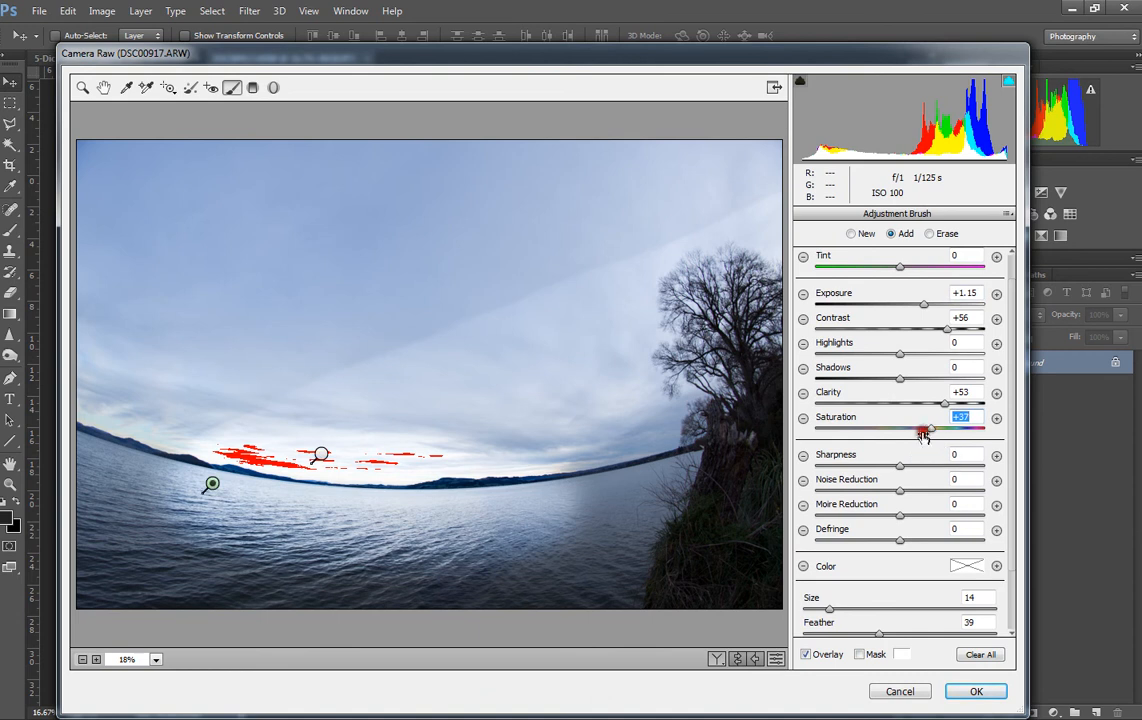
scroll(900, 502, "up", 1)
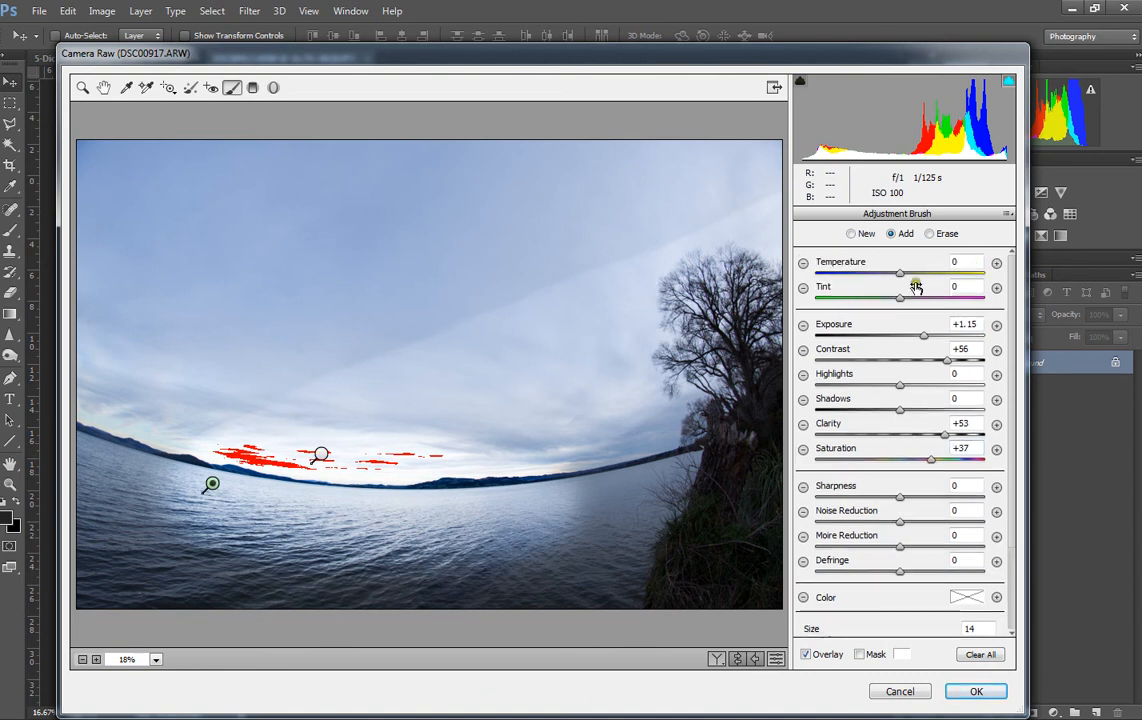
left_click_drag(900, 276, 940, 277)
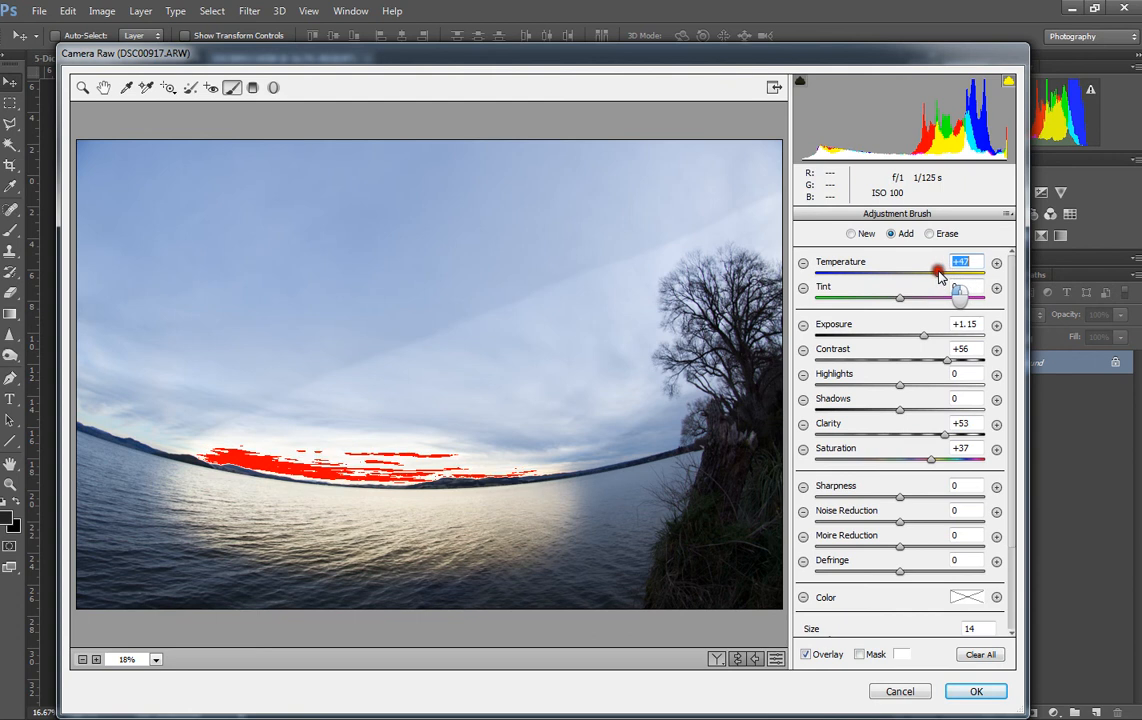
left_click(320, 455)
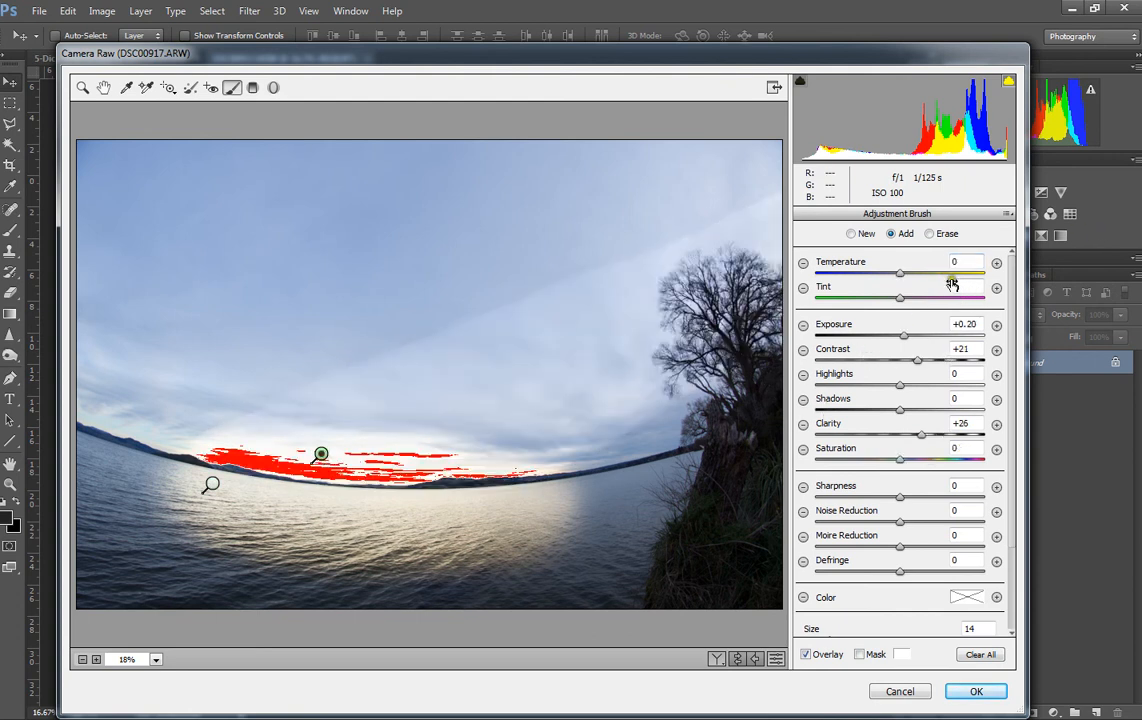
mouse_move(901, 277)
left_mouse_down()
mouse_move(925, 272)
mouse_move(912, 277)
left_mouse_up()
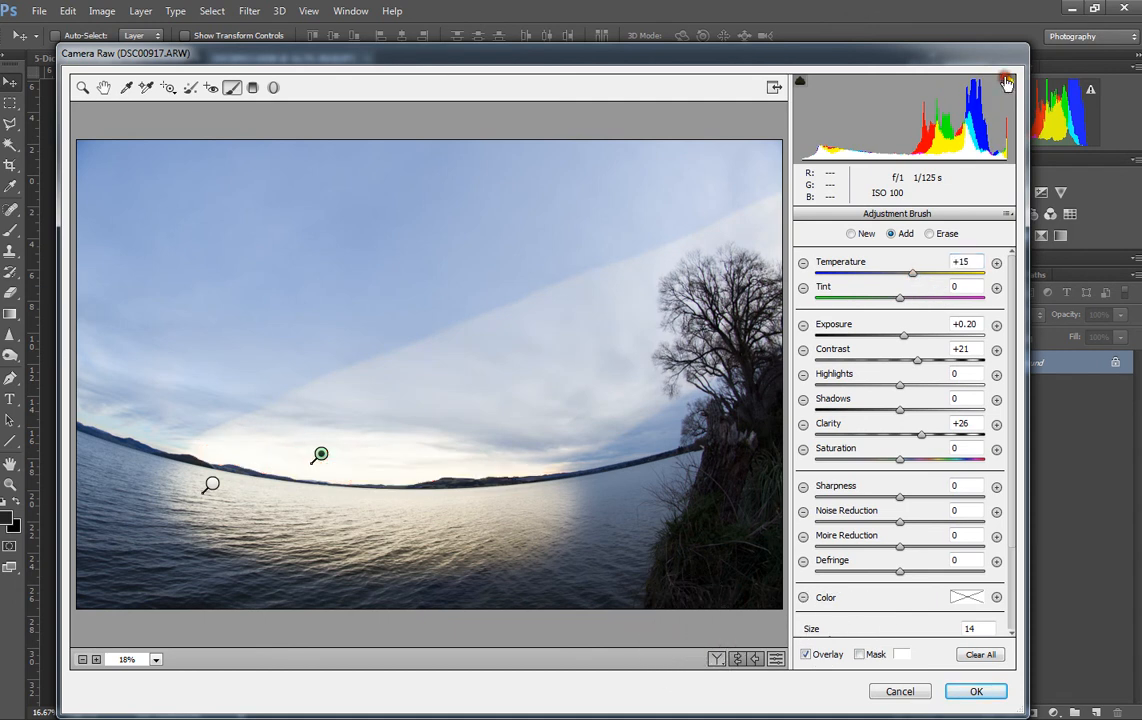
Select the water adjustment and erase its overlap on the sky above the horizon with a size 10 brush
left_click(211, 484)
left_click(943, 236)
key("bracketleft")
key("bracketleft")
key("bracketleft")
key("bracketleft")
mouse_move(343, 443)
left_mouse_down()
mouse_move(219, 436)
mouse_move(581, 452)
mouse_move(528, 462)
mouse_move(556, 467)
mouse_move(336, 443)
mouse_move(138, 467)
mouse_move(285, 434)
mouse_move(539, 442)
left_mouse_up()
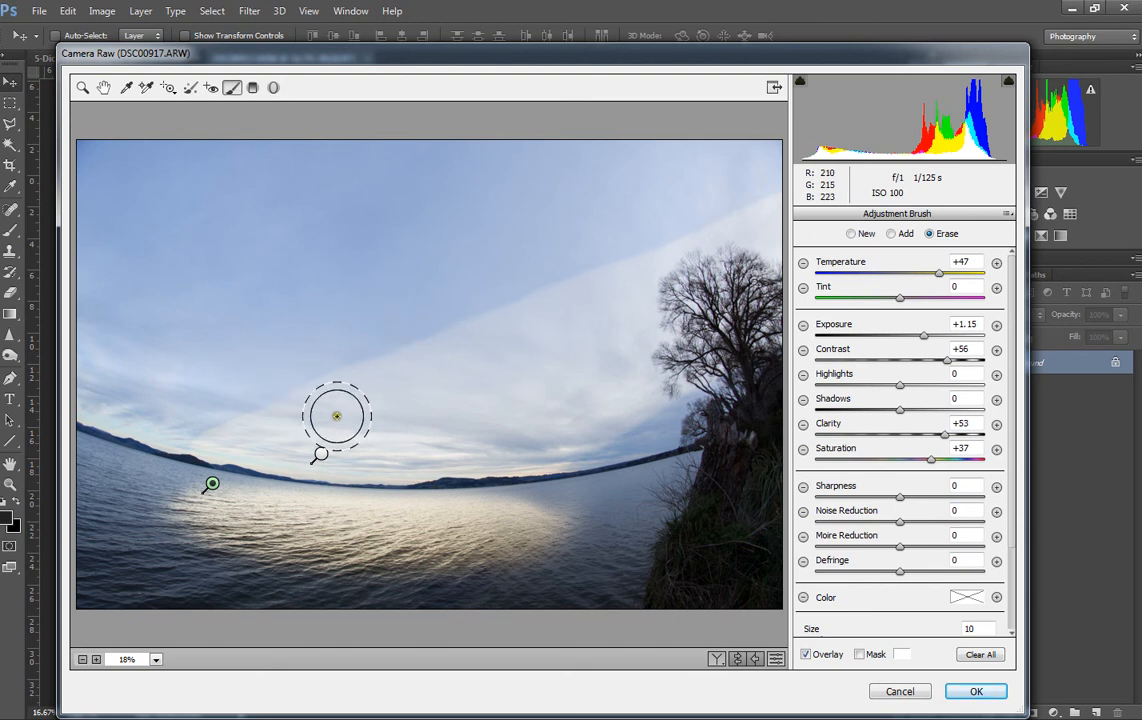
Try adding the water adjustment over the left part of the sky, and undo that stroke
left_click(888, 233)
mouse_move(178, 377)
left_mouse_down()
mouse_move(330, 332)
mouse_move(226, 388)
left_mouse_up()
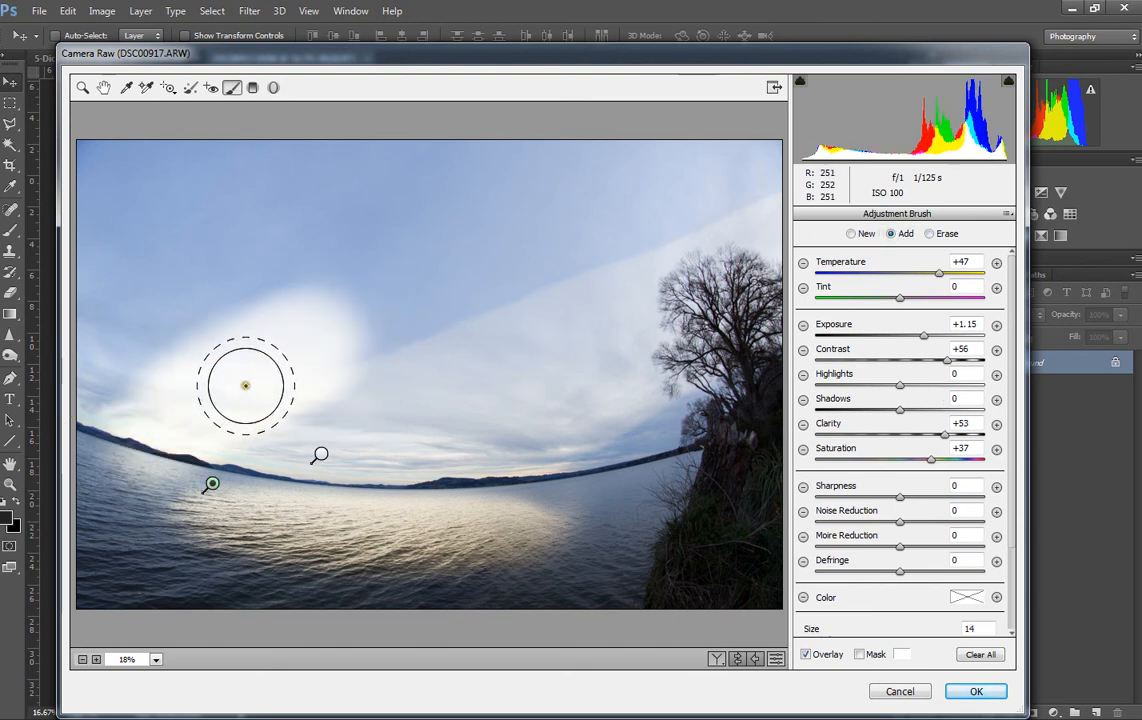
key("ctrl+z")
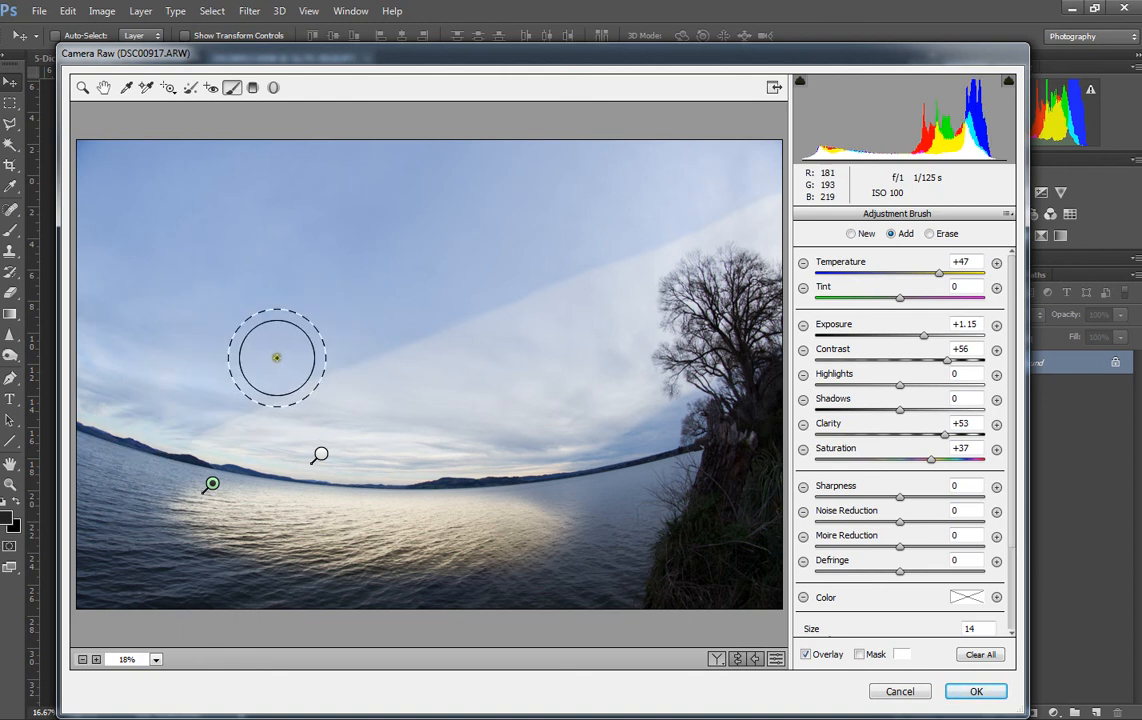
Select the sky adjustment and erase it along its upper edge, above the left horizon and over the tree
left_click(928, 234)
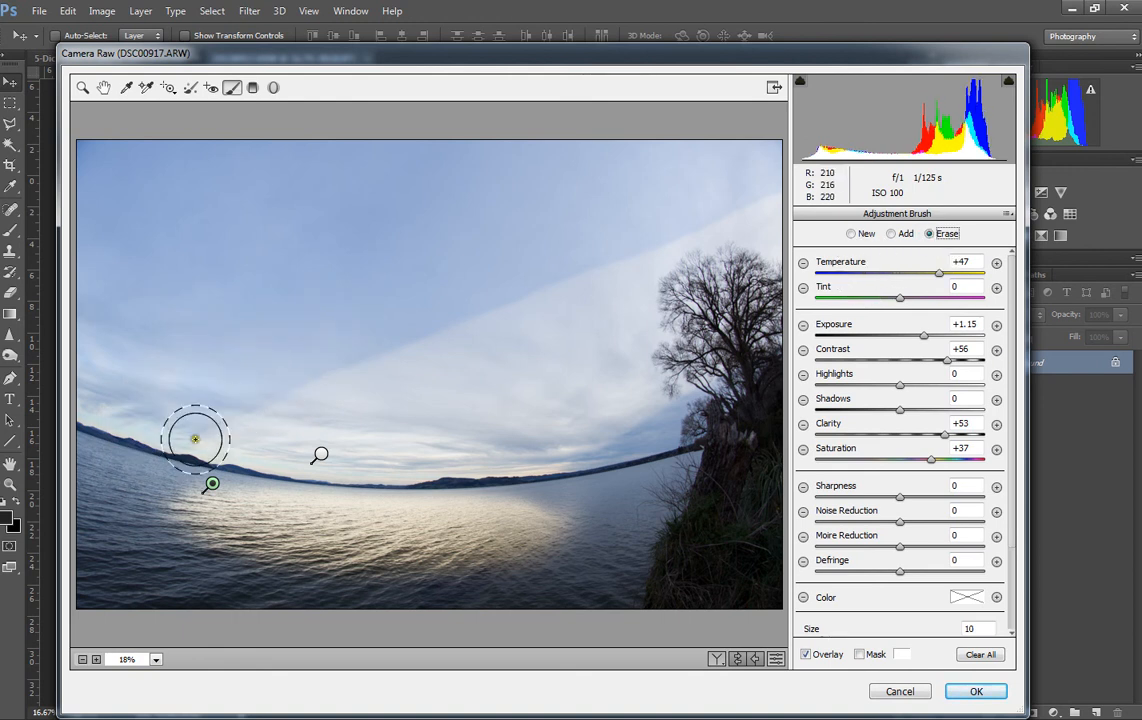
left_click(319, 454)
mouse_move(265, 459)
left_mouse_down()
mouse_move(203, 451)
mouse_move(329, 352)
mouse_move(189, 428)
mouse_move(443, 305)
mouse_move(361, 358)
mouse_move(628, 202)
mouse_move(654, 197)
mouse_move(501, 286)
mouse_move(805, 170)
mouse_move(404, 334)
mouse_move(179, 409)
mouse_move(218, 426)
left_mouse_up()
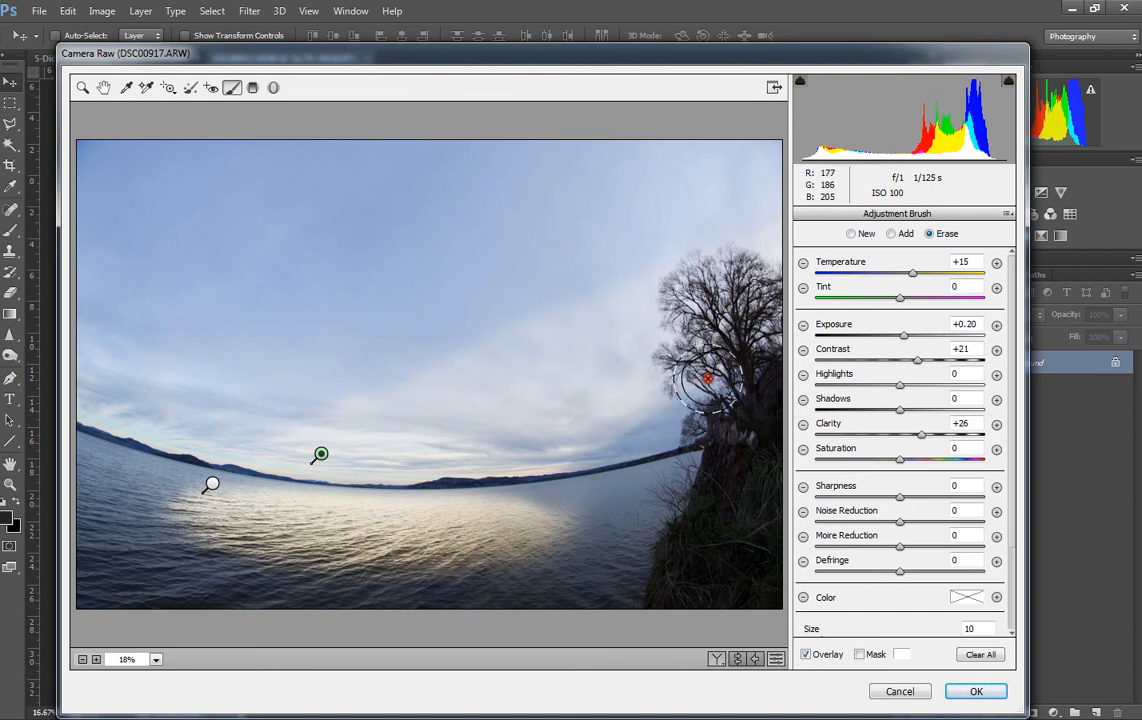
mouse_move(721, 326)
left_mouse_down()
mouse_move(730, 307)
mouse_move(727, 326)
left_mouse_up()
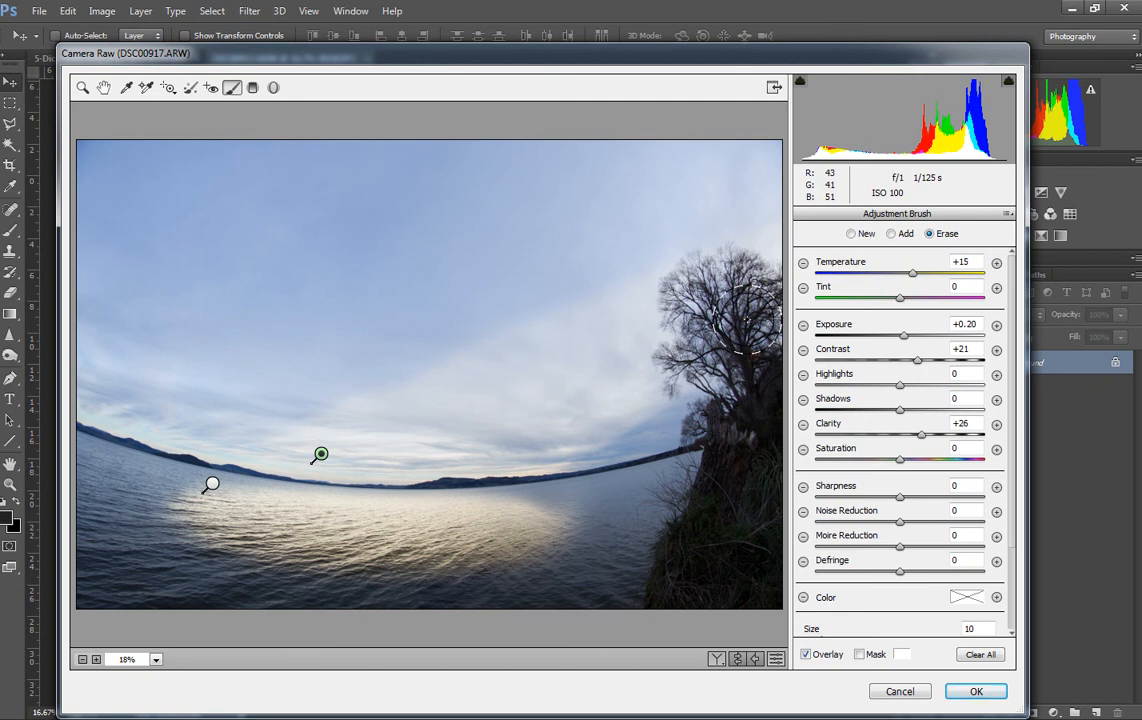
Toggle the brush mask display and discard all the Camera Raw adjustments
left_click(888, 657)
left_click(888, 657)
left_click(899, 691)
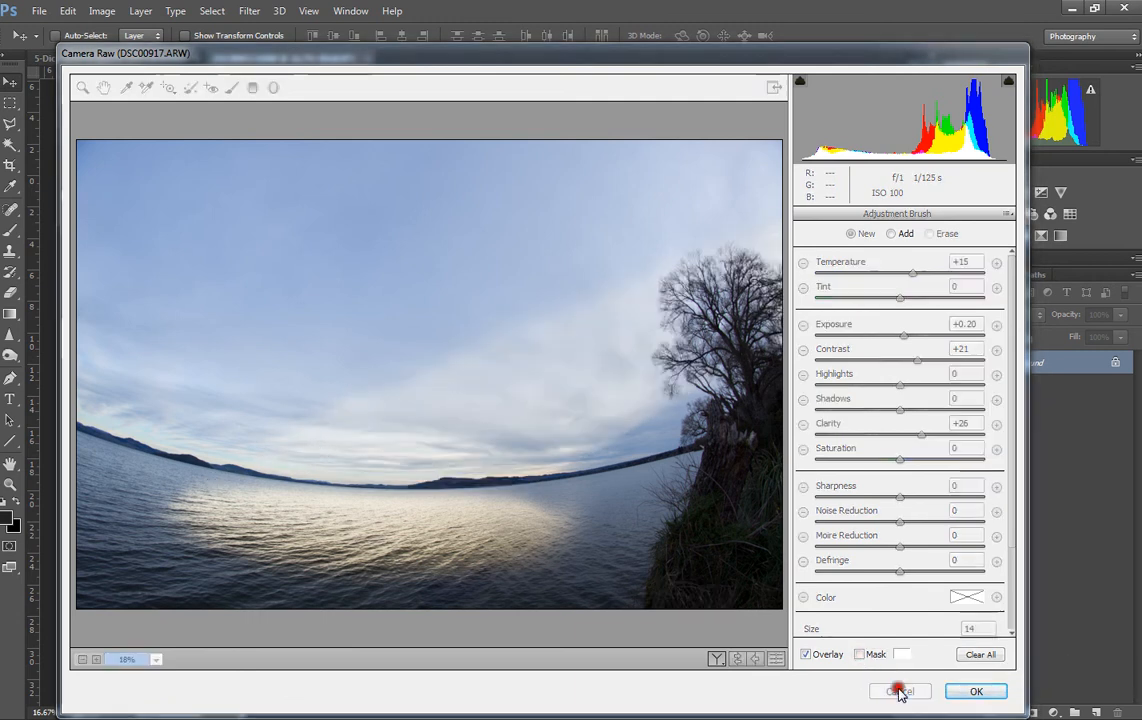
left_click(250, 11)
left_click(851, 143)
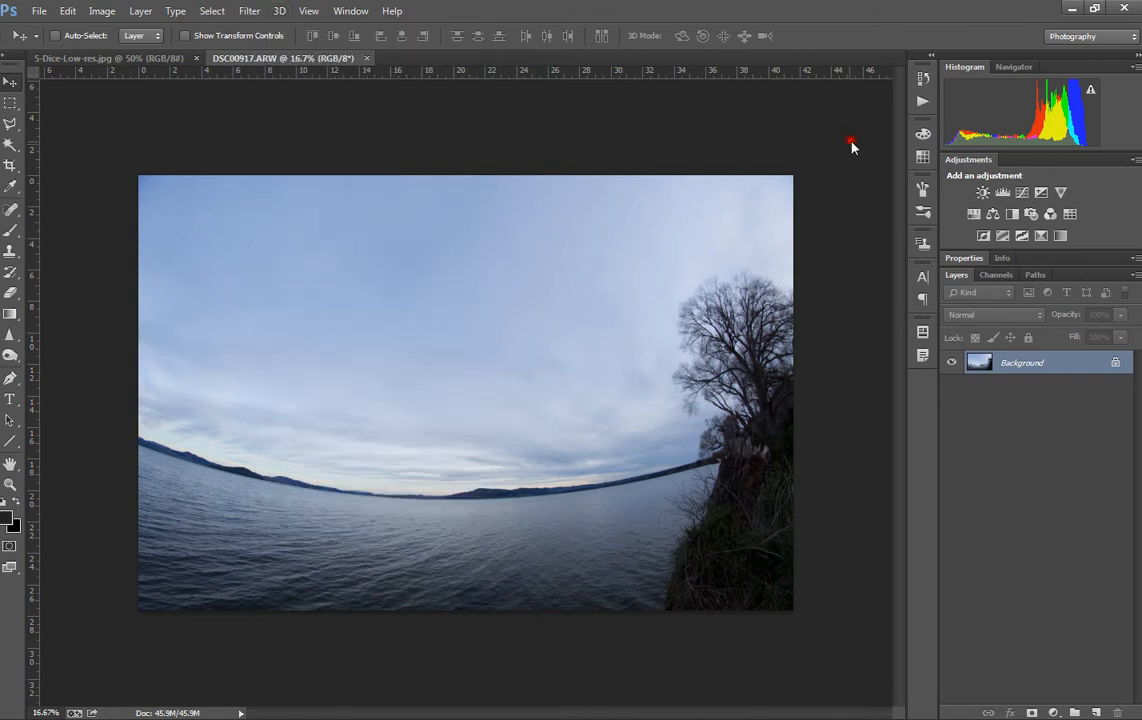
Switch to the 5-Dice-Low-res.jpg document and open its Background layer in the Camera Raw filter
left_click(149, 60)
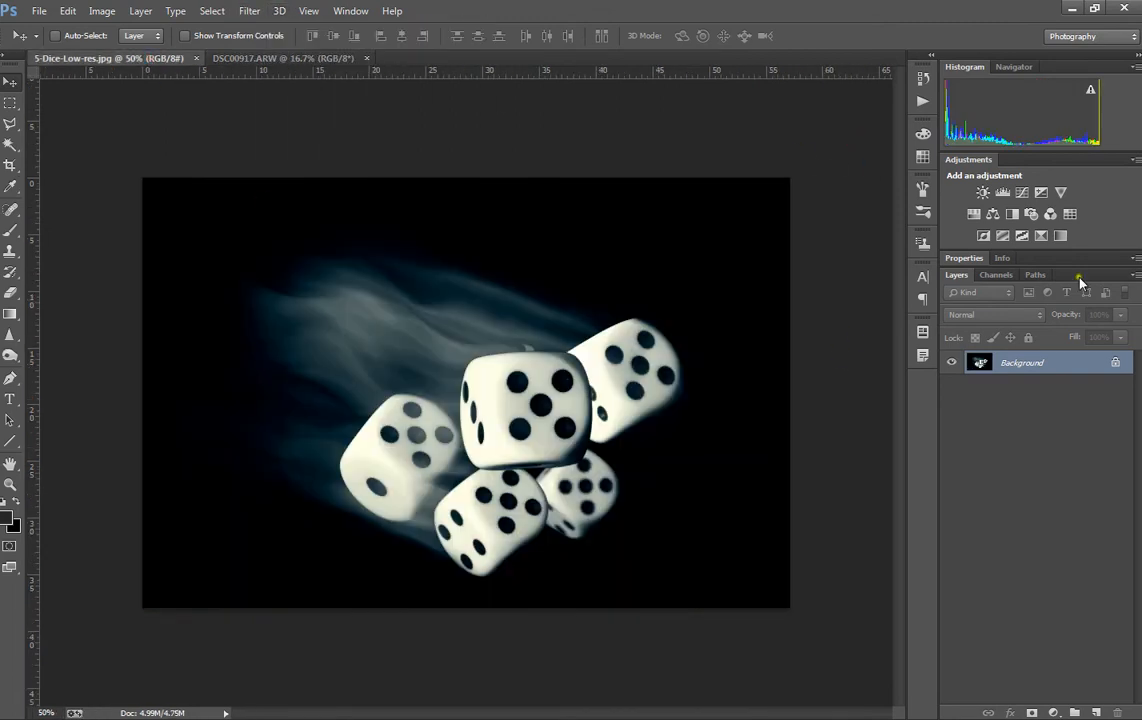
left_click(1031, 364)
left_click(252, 12)
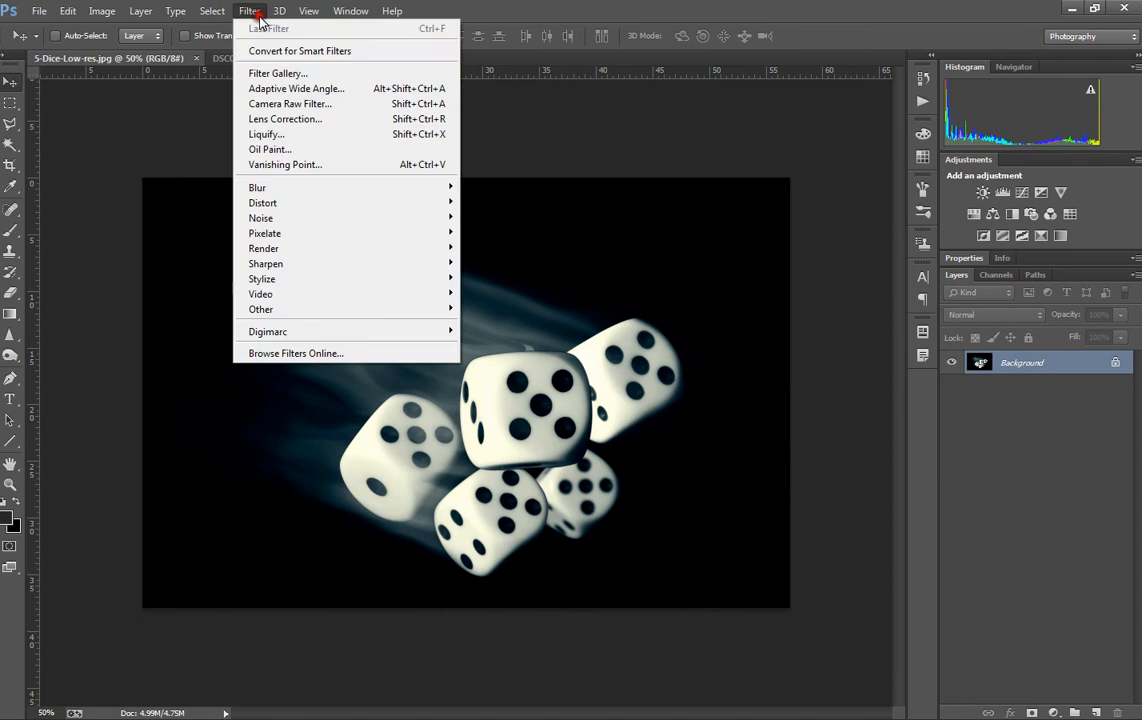
left_click(359, 104)
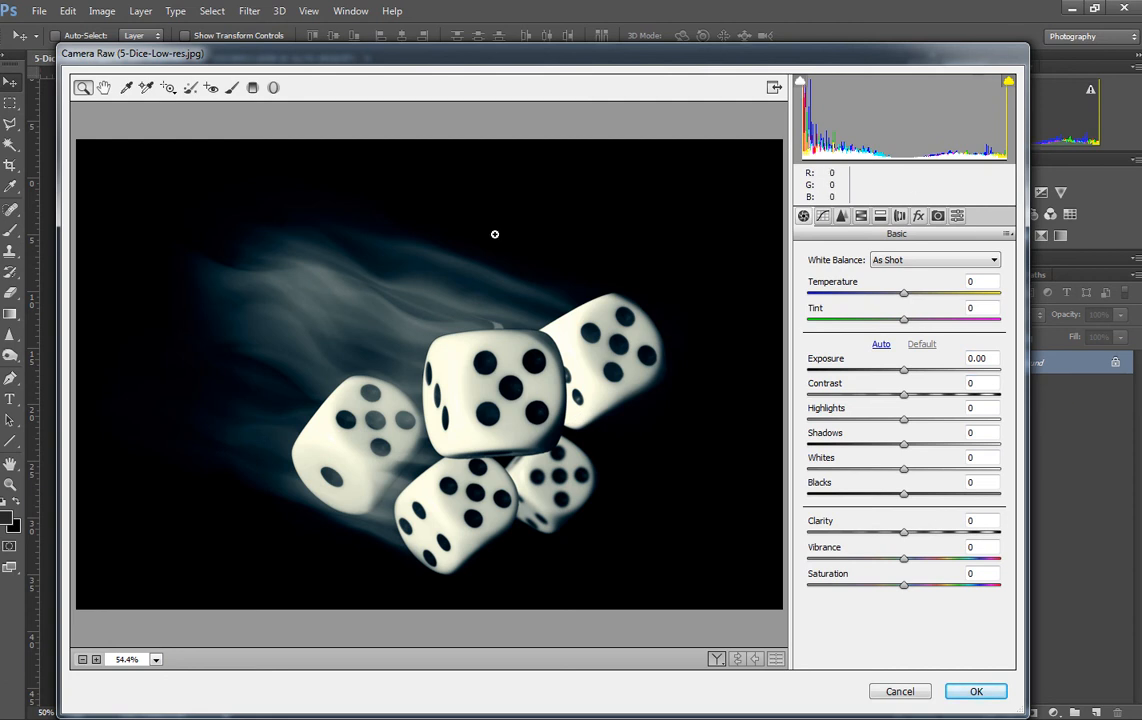
Reduce the Adjustment Brush to size 5 and paint a new adjustment over the front central die
left_click(230, 88)
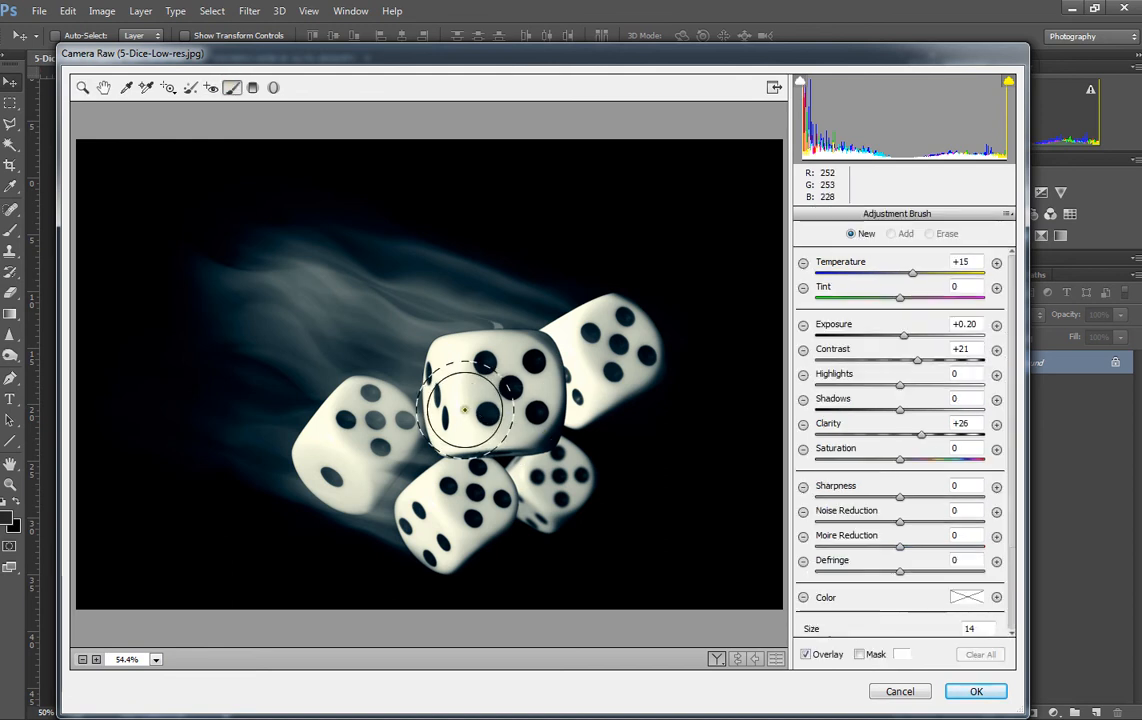
key("bracketleft")
key("bracketleft")
key("bracketleft")
key("bracketleft")
key("bracketleft")
key("bracketleft")
key("bracketleft")
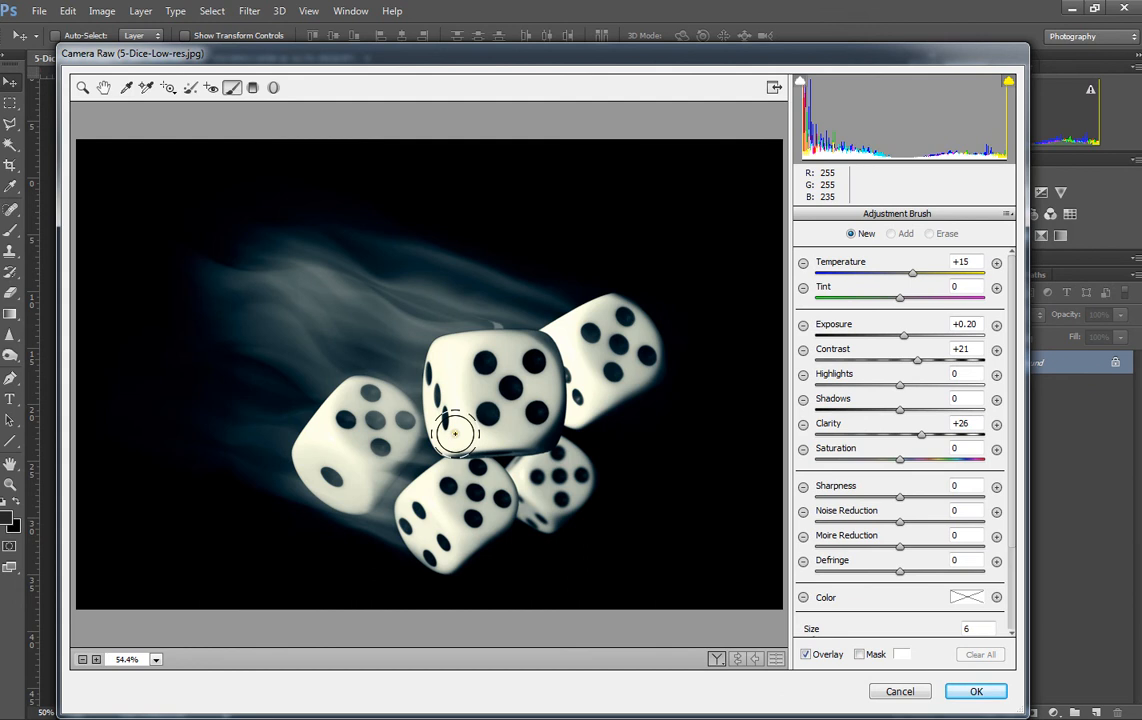
mouse_move(450, 438)
left_mouse_down()
mouse_move(539, 428)
mouse_move(545, 390)
mouse_move(531, 348)
mouse_move(456, 349)
mouse_move(440, 373)
mouse_move(444, 422)
mouse_move(461, 396)
mouse_move(481, 408)
mouse_move(504, 368)
mouse_move(531, 399)
left_mouse_up()
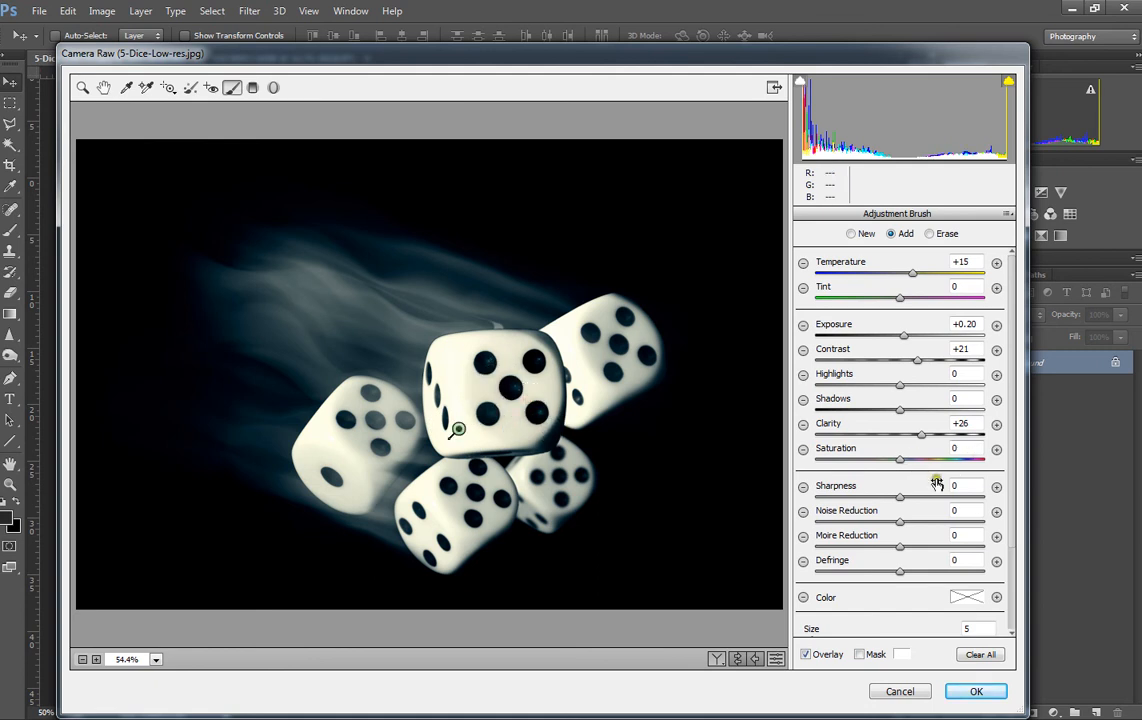
Tint the front die's brush adjustment red and raise its Saturation to +58
scroll(937, 484, "down", 3)
left_click(968, 521)
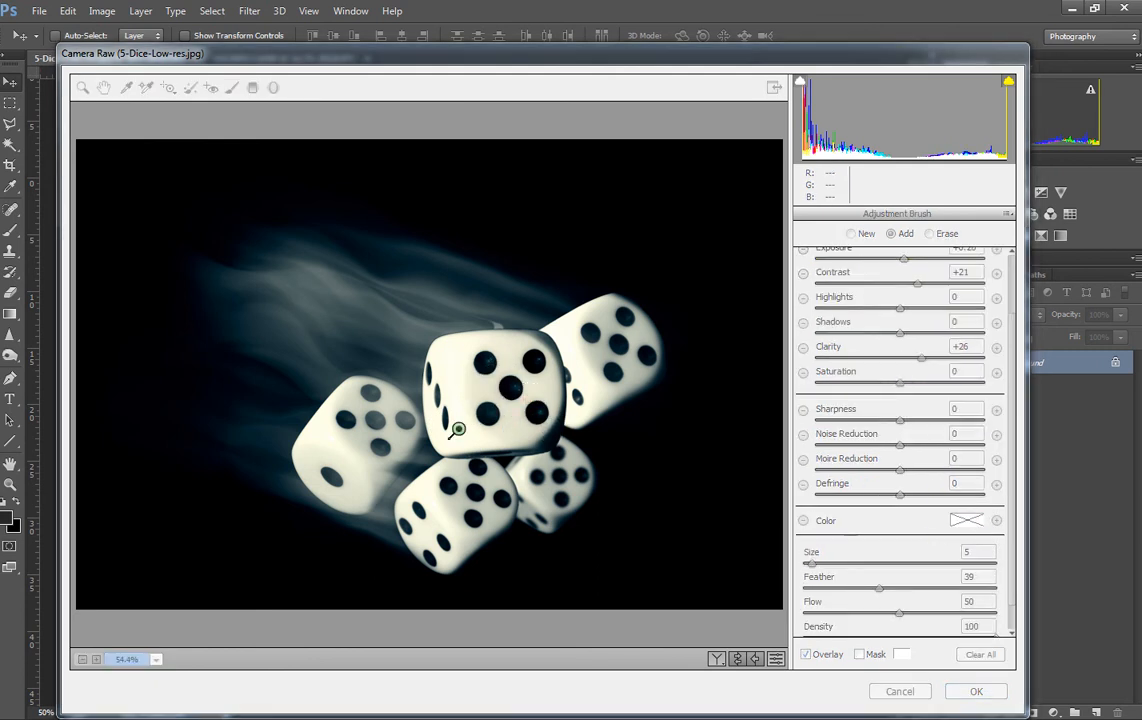
left_click_drag(591, 271, 695, 294)
left_click_drag(716, 437, 731, 431)
left_click_drag(737, 343, 757, 325)
left_click(805, 324)
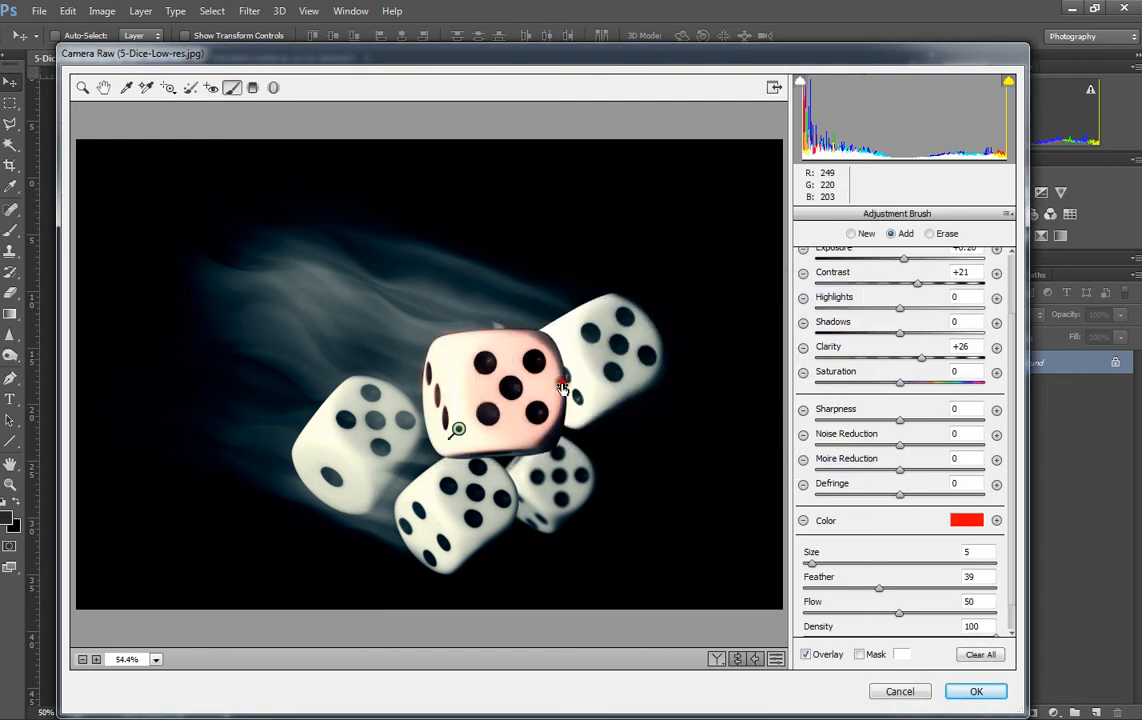
left_click_drag(898, 390, 948, 390)
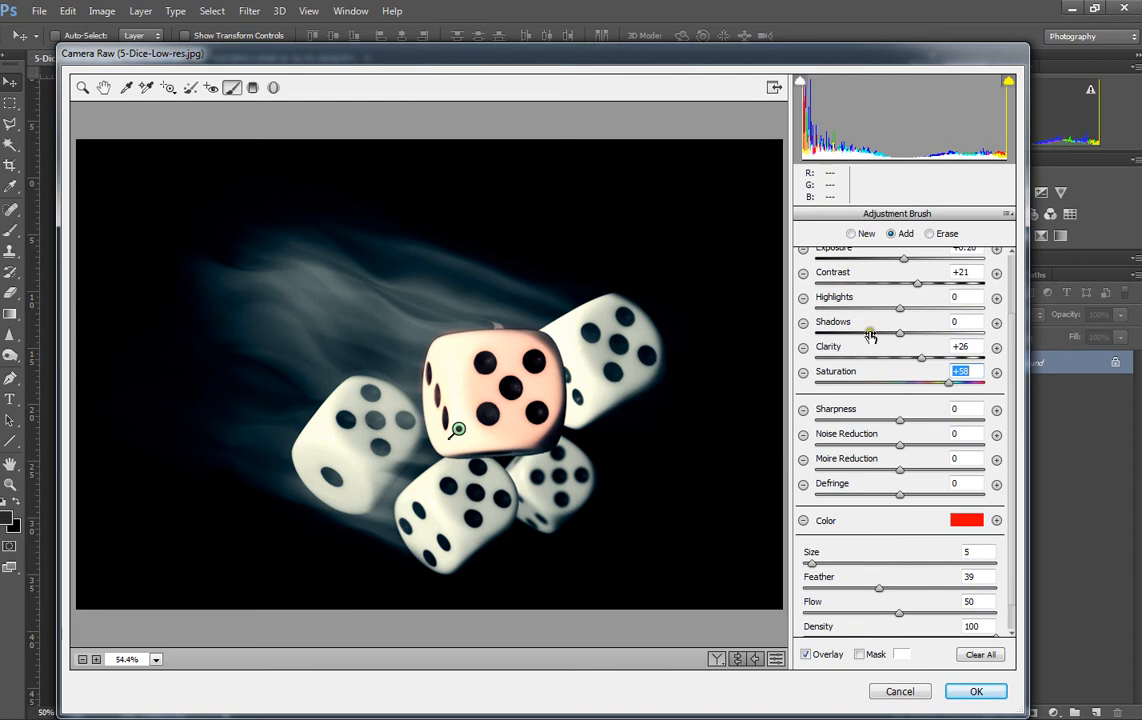
Start a new brush adjustment with the same settings and paint it over the front die's upper-left dot and left side
left_click(853, 234)
left_click(510, 383)
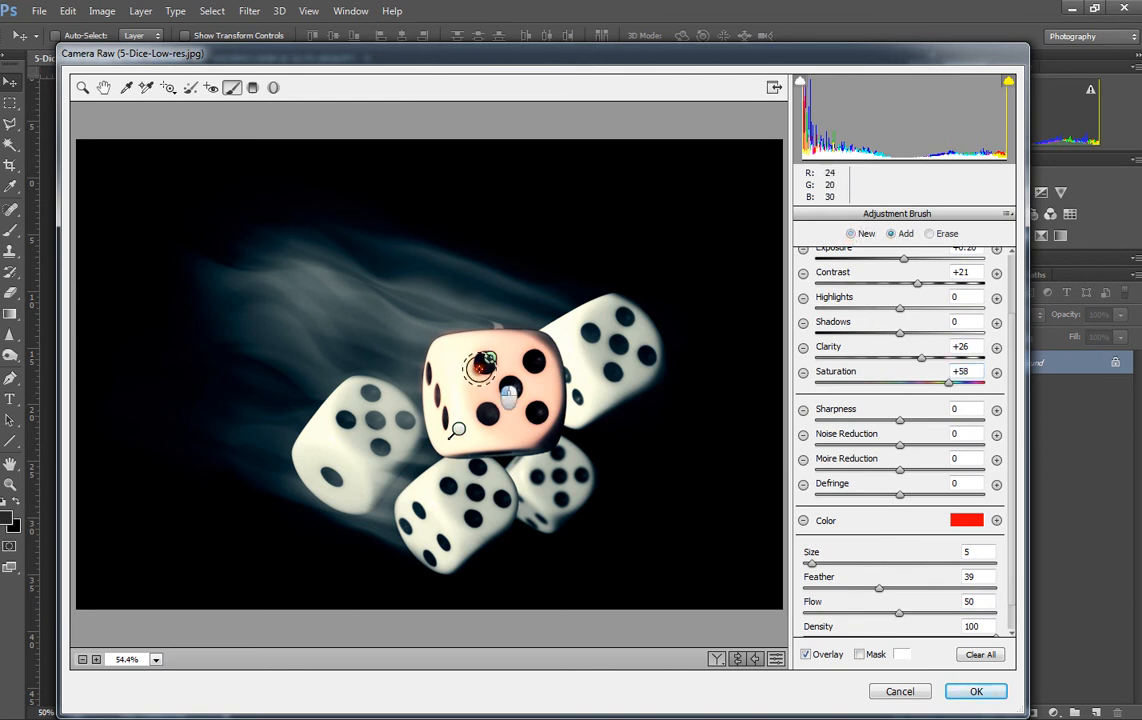
mouse_move(467, 354)
left_mouse_down()
mouse_move(504, 347)
mouse_move(437, 383)
mouse_move(469, 433)
mouse_move(459, 338)
left_mouse_up()
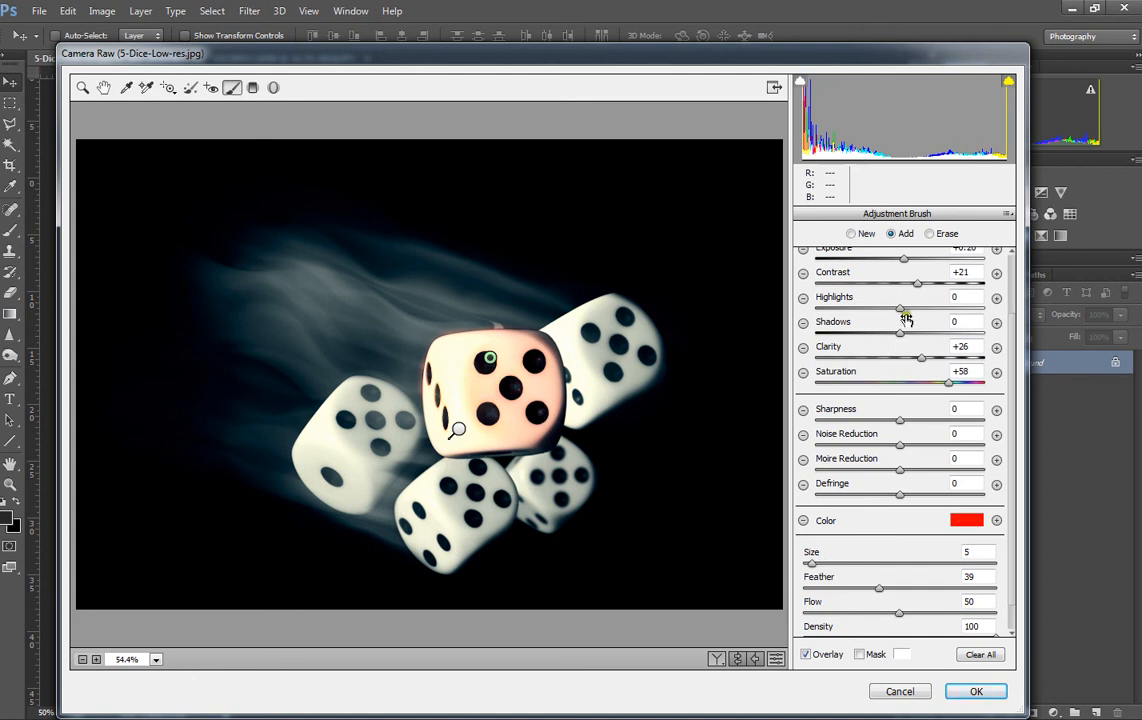
mouse_move(472, 373)
left_mouse_down()
mouse_move(459, 385)
mouse_move(449, 362)
mouse_move(497, 357)
left_mouse_up()
Erase the red spill of the new adjustment along the front die's left side and upper-left edge
left_click(932, 234)
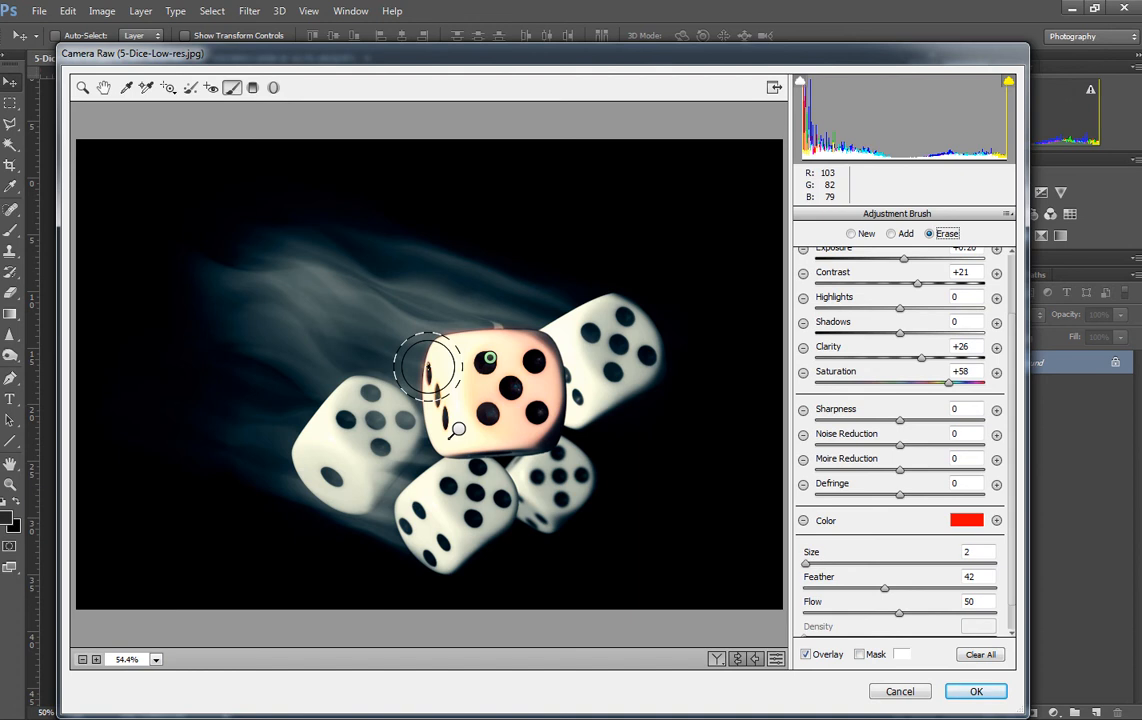
scroll(428, 368, "up", 5)
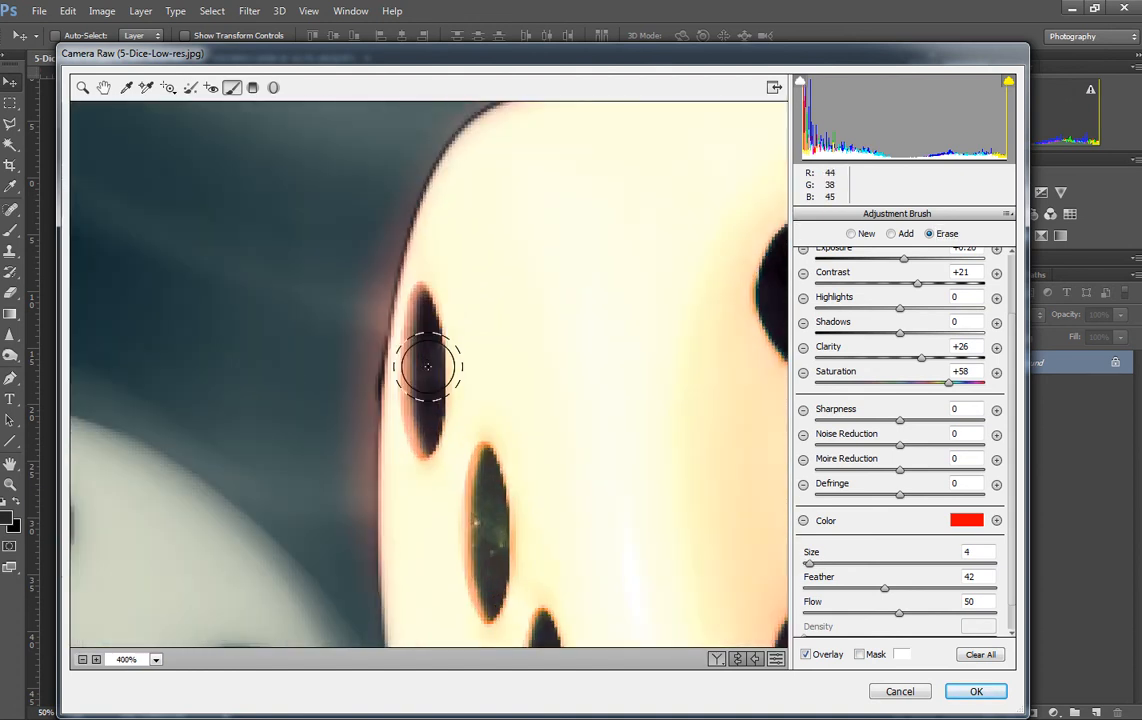
mouse_move(345, 518)
left_mouse_down()
mouse_move(352, 497)
mouse_move(365, 502)
mouse_move(360, 566)
mouse_move(382, 265)
mouse_move(354, 370)
mouse_move(370, 403)
mouse_move(359, 525)
mouse_move(395, 242)
mouse_move(539, 224)
mouse_move(485, 501)
left_mouse_up()
mouse_move(363, 440)
left_mouse_down()
mouse_move(386, 399)
mouse_move(586, 313)
mouse_move(526, 343)
mouse_move(459, 341)
mouse_move(680, 277)
left_mouse_up()
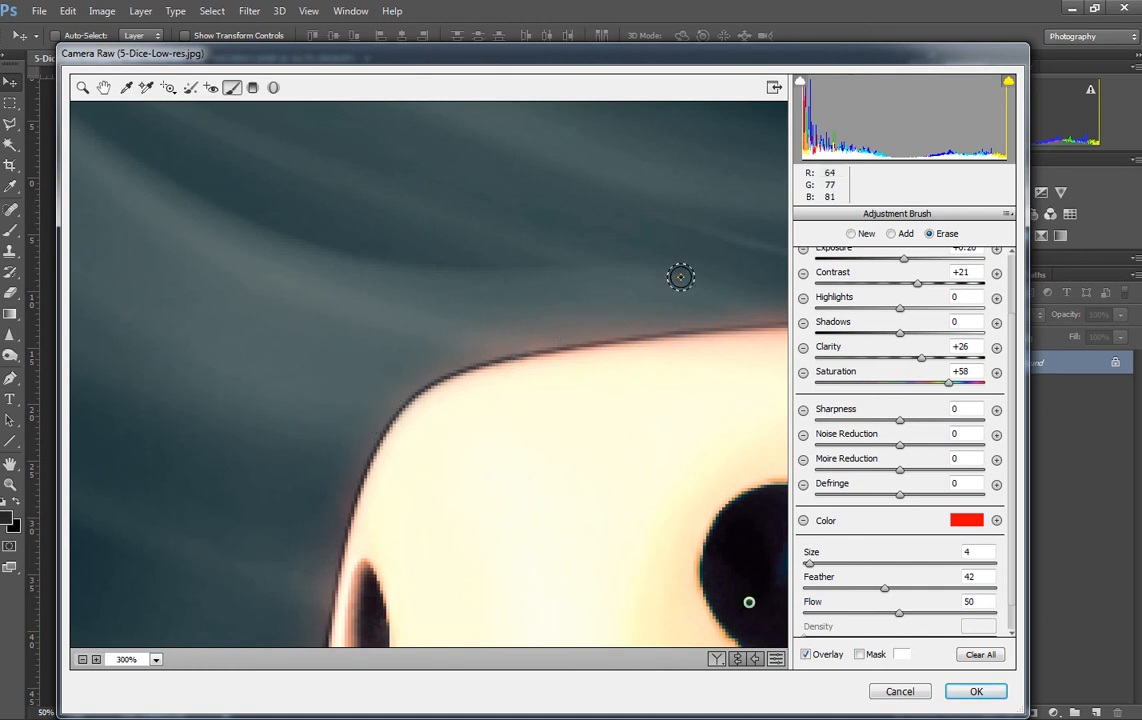
Select the front die's first brush adjustment and discard all the Camera Raw adjustments
key("ctrl+minus")
key("ctrl+minus")
key("ctrl+minus")
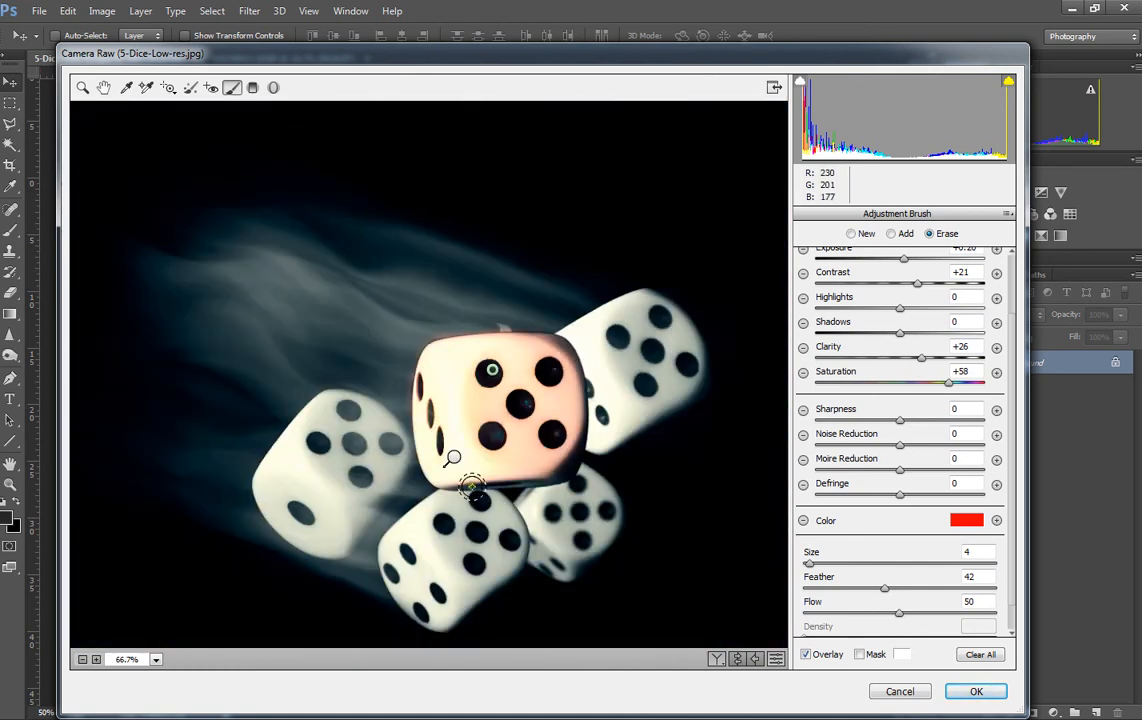
left_click(455, 460)
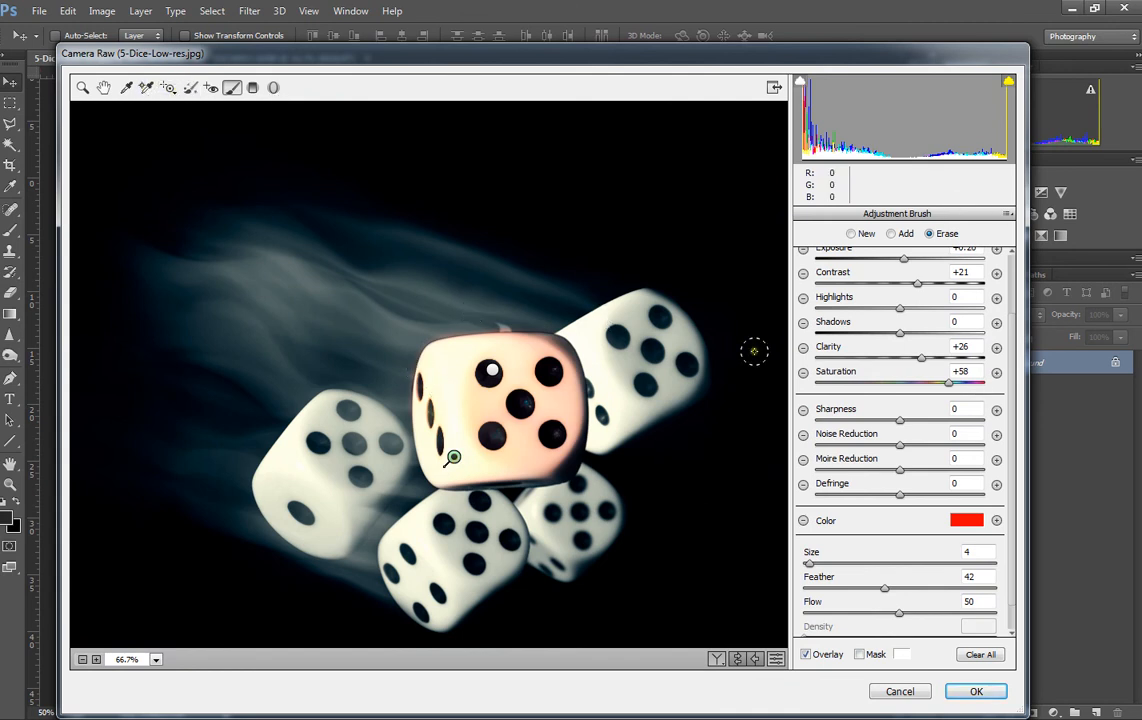
key("ctrl+minus")
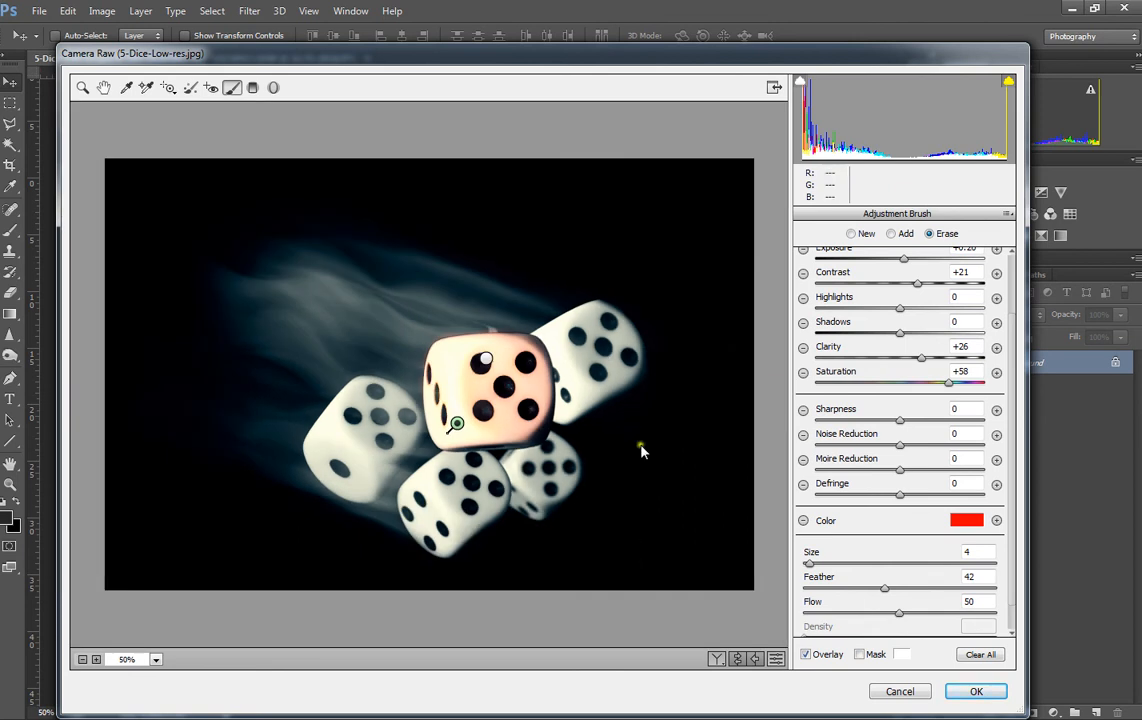
left_click(893, 692)
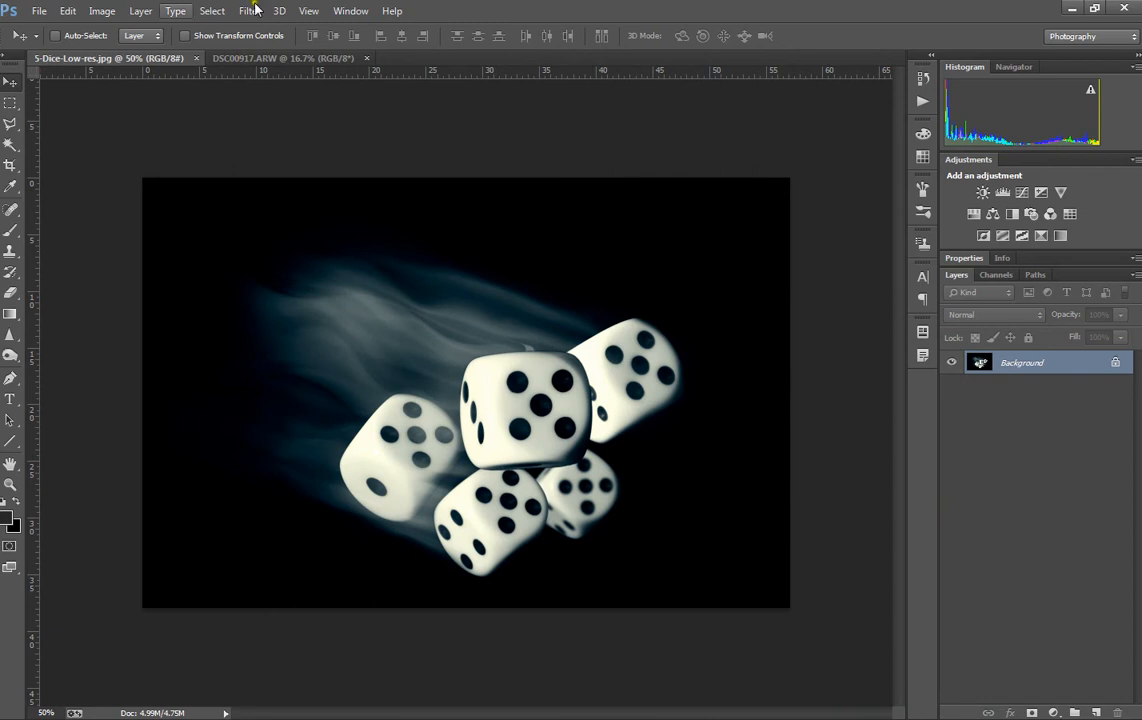
Switch to the DSC00917.ARW document and open its Background layer in the Camera Raw filter
left_click(245, 58)
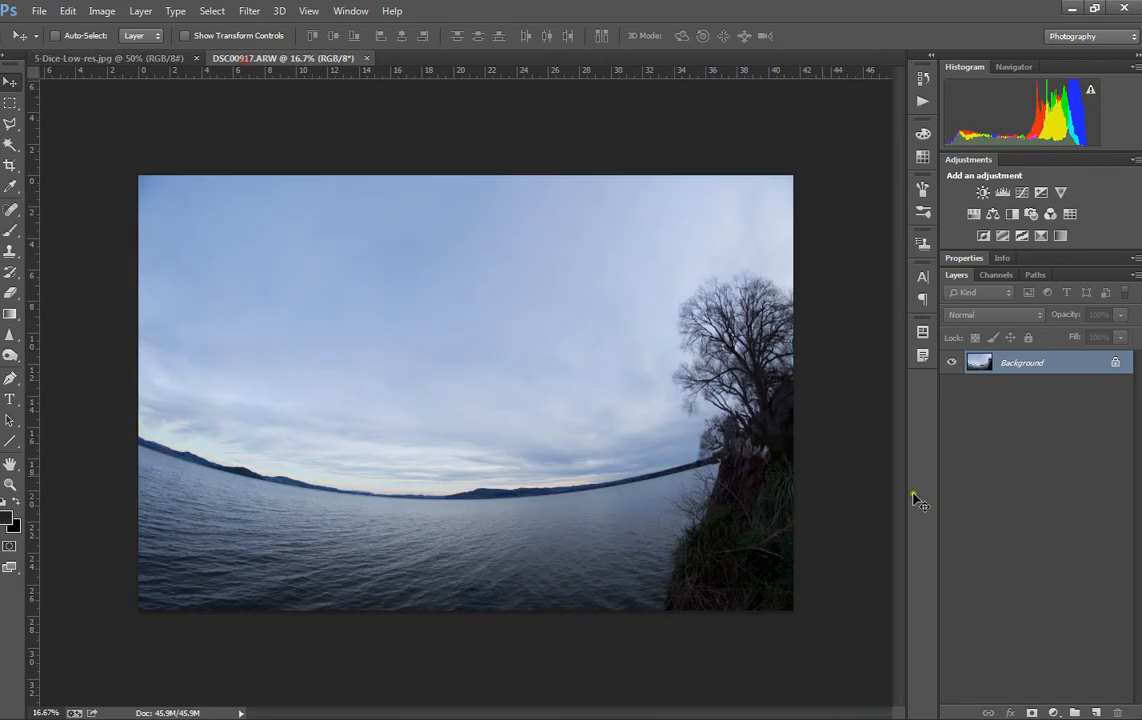
left_click(241, 14)
mouse_move(211, 11)
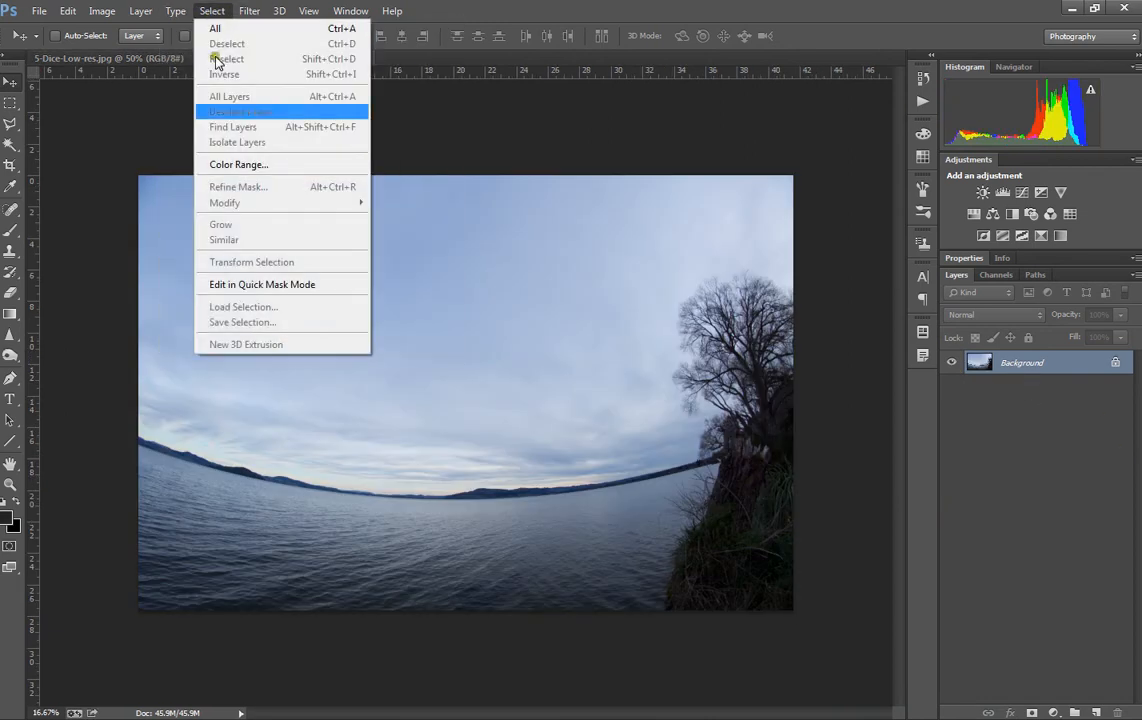
mouse_move(290, 15)
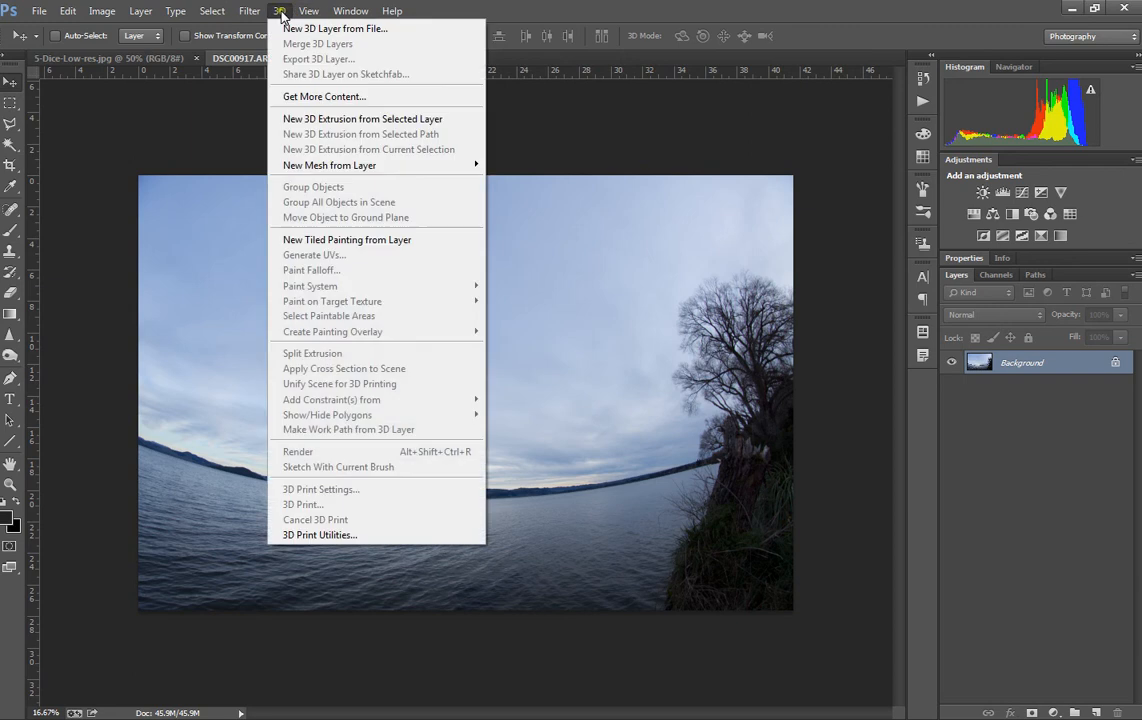
left_click(224, 14)
left_click(249, 11)
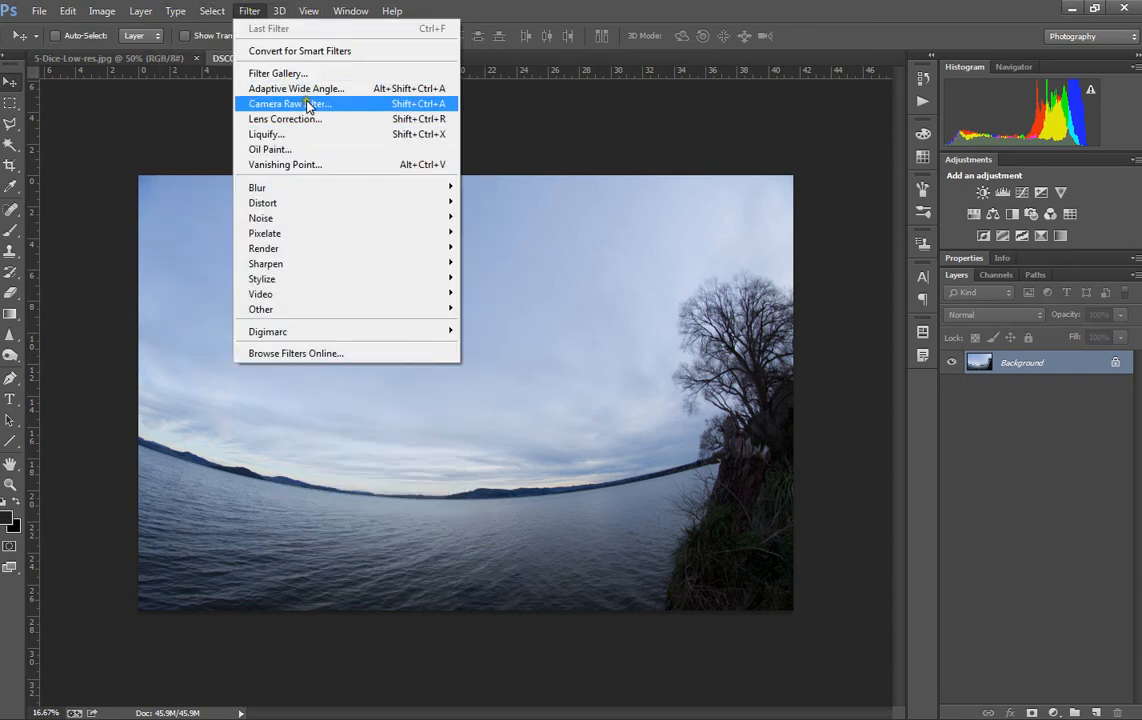
left_click(347, 103)
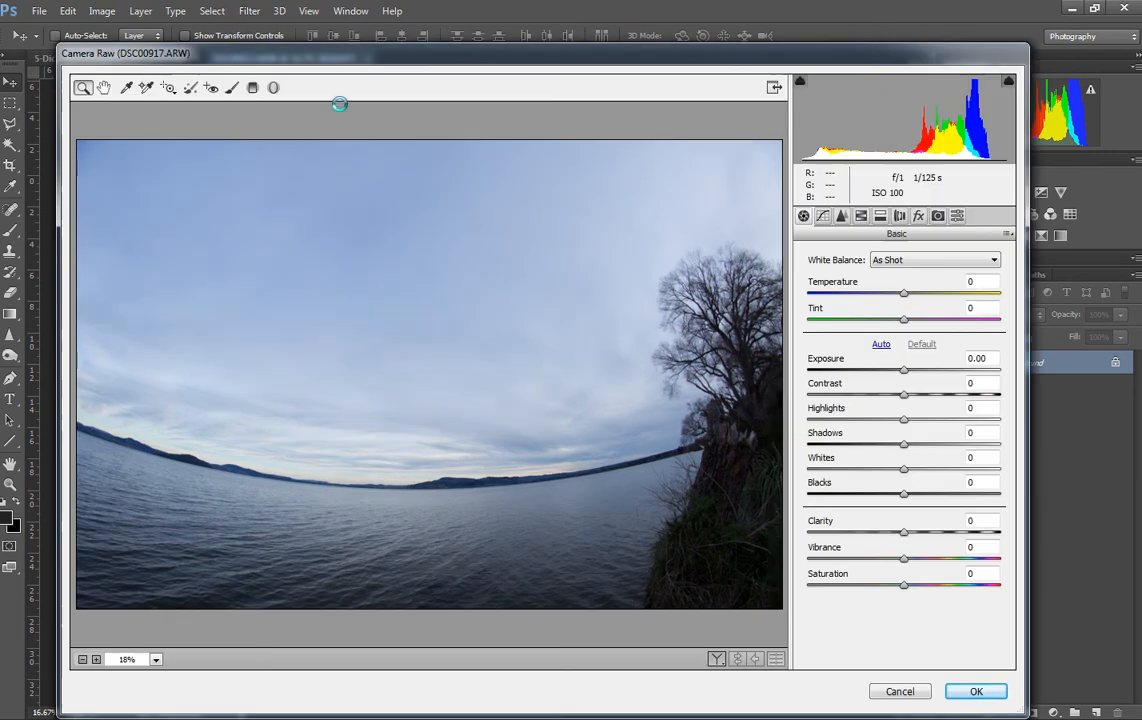
Create a wide Radial Filter ellipse over the lake photo and centre it on the horizon, adjusting its height
left_click(274, 89)
left_click_drag(438, 364, 190, 442)
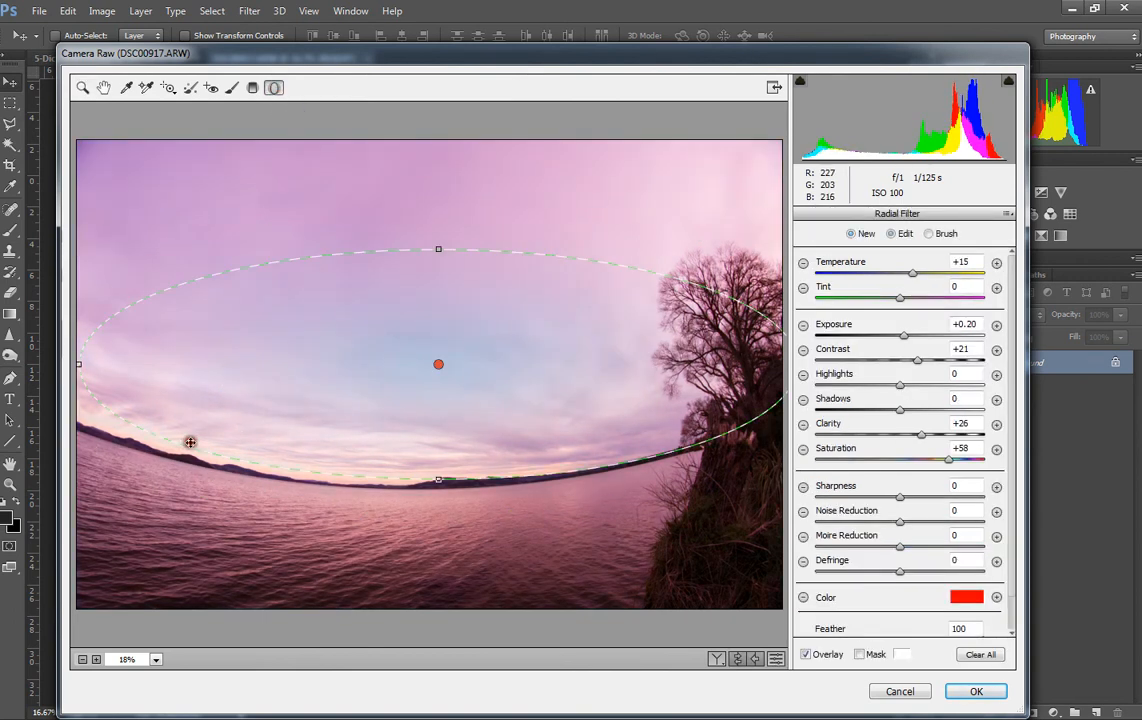
left_click_drag(439, 480, 439, 506)
left_click_drag(440, 373, 461, 471)
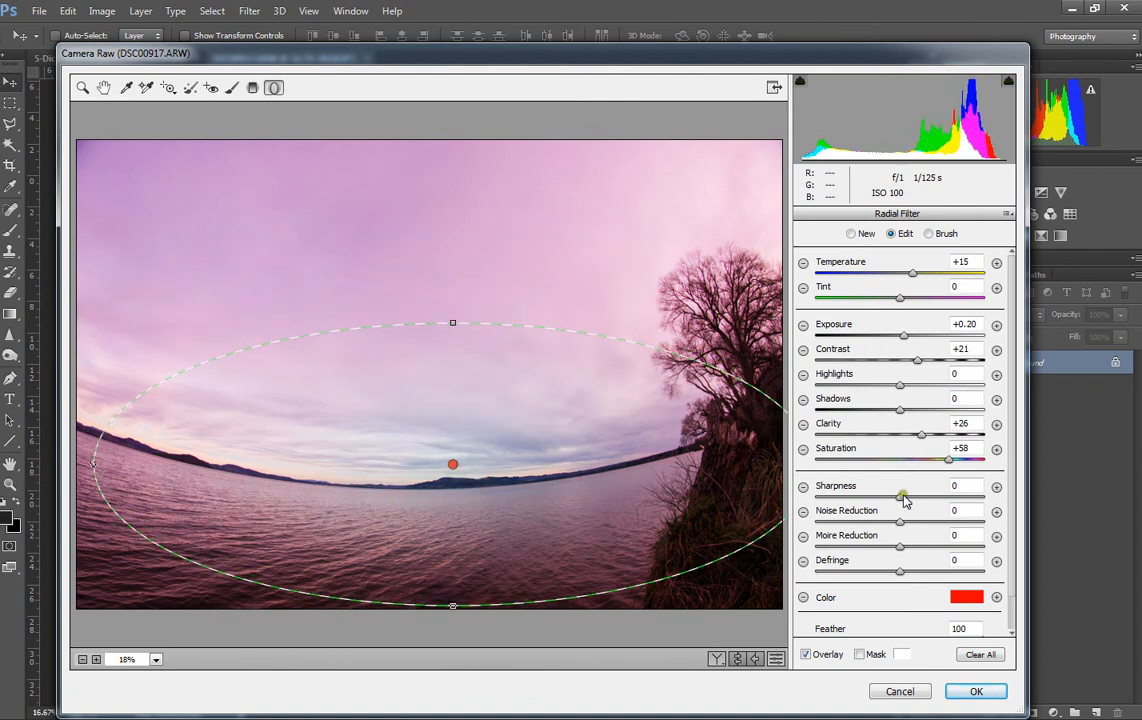
mouse_move(450, 603)
left_mouse_down()
mouse_move(456, 550)
mouse_move(452, 597)
left_mouse_up()
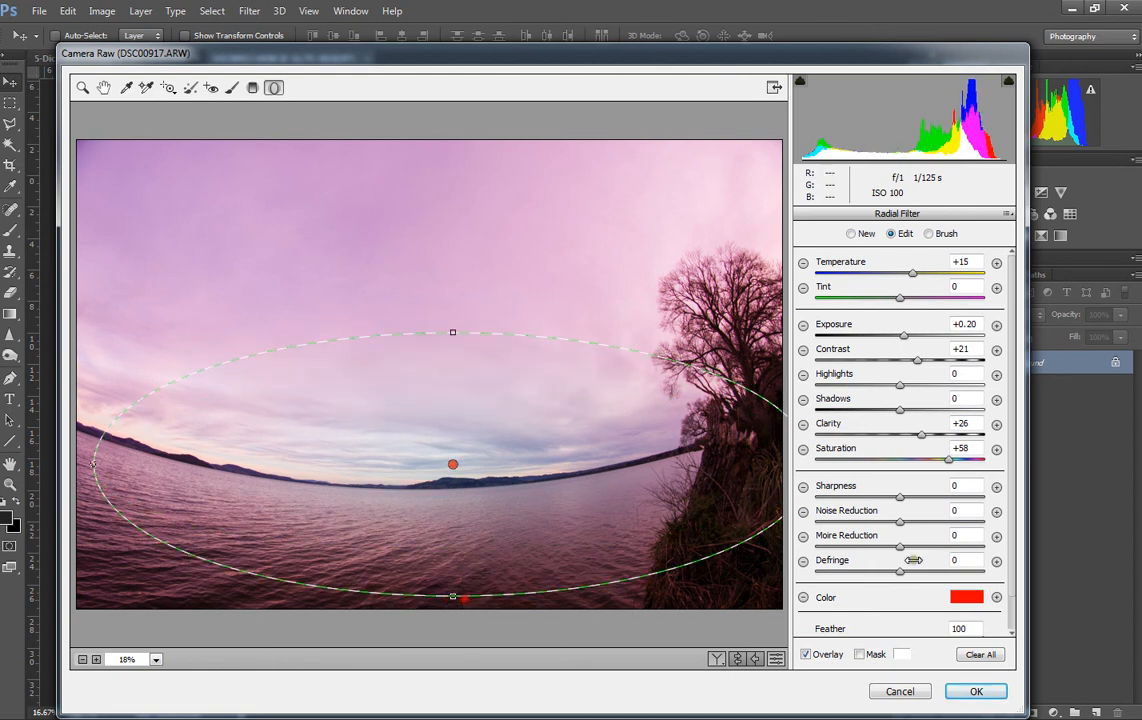
Set the radial filter's Feather to 23 and try the Inside effect before restoring Outside
scroll(916, 513, "down", 2)
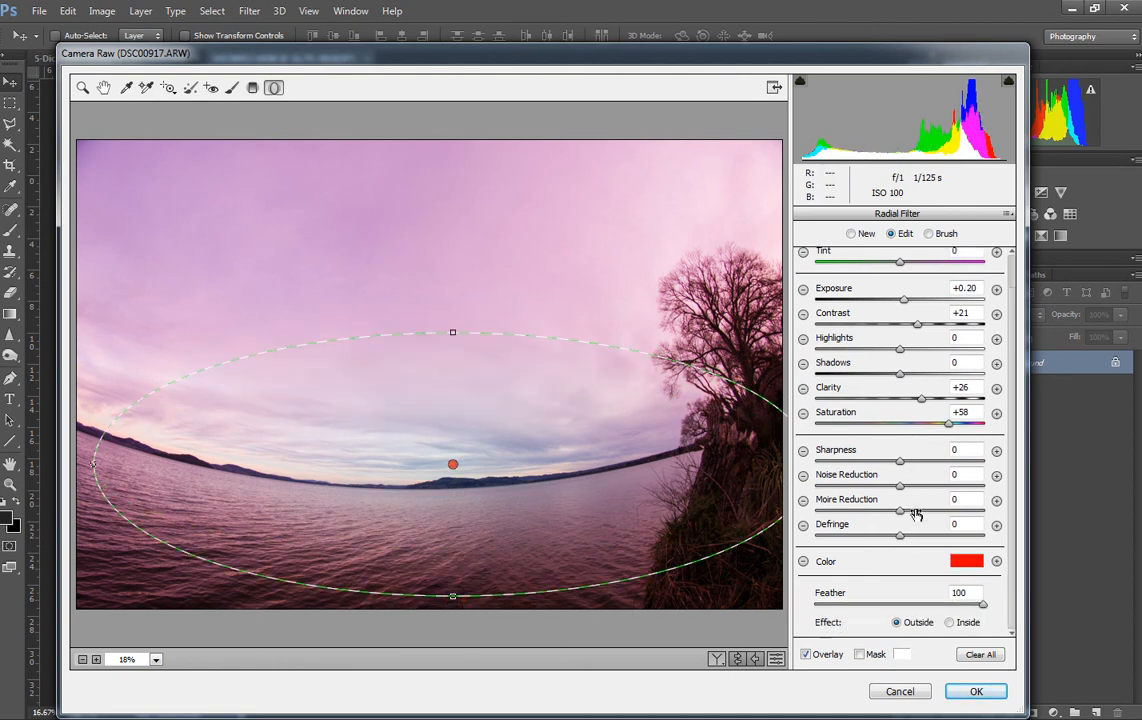
left_click_drag(895, 610, 853, 612)
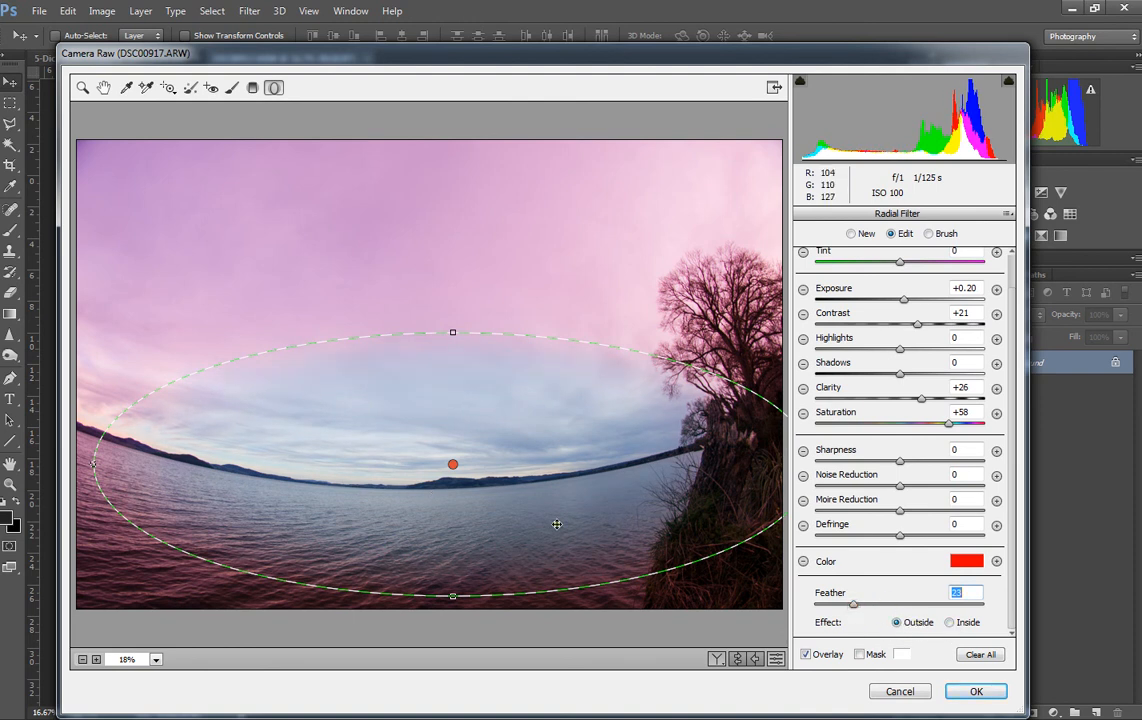
left_click(949, 622)
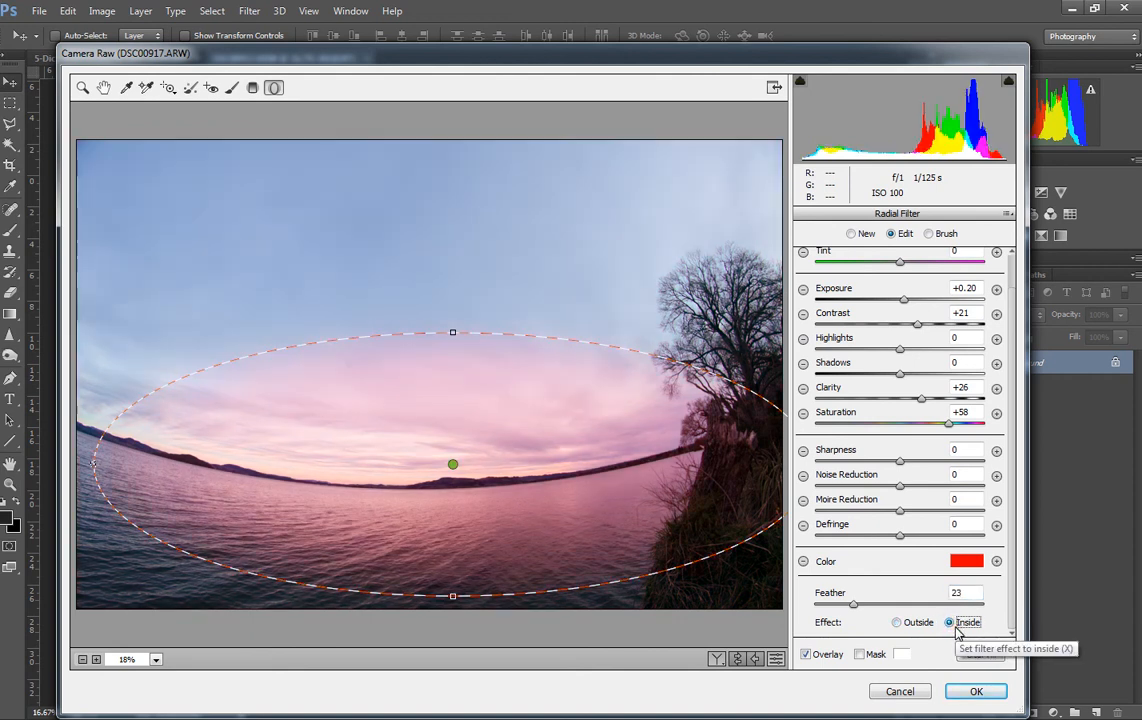
left_click(896, 623)
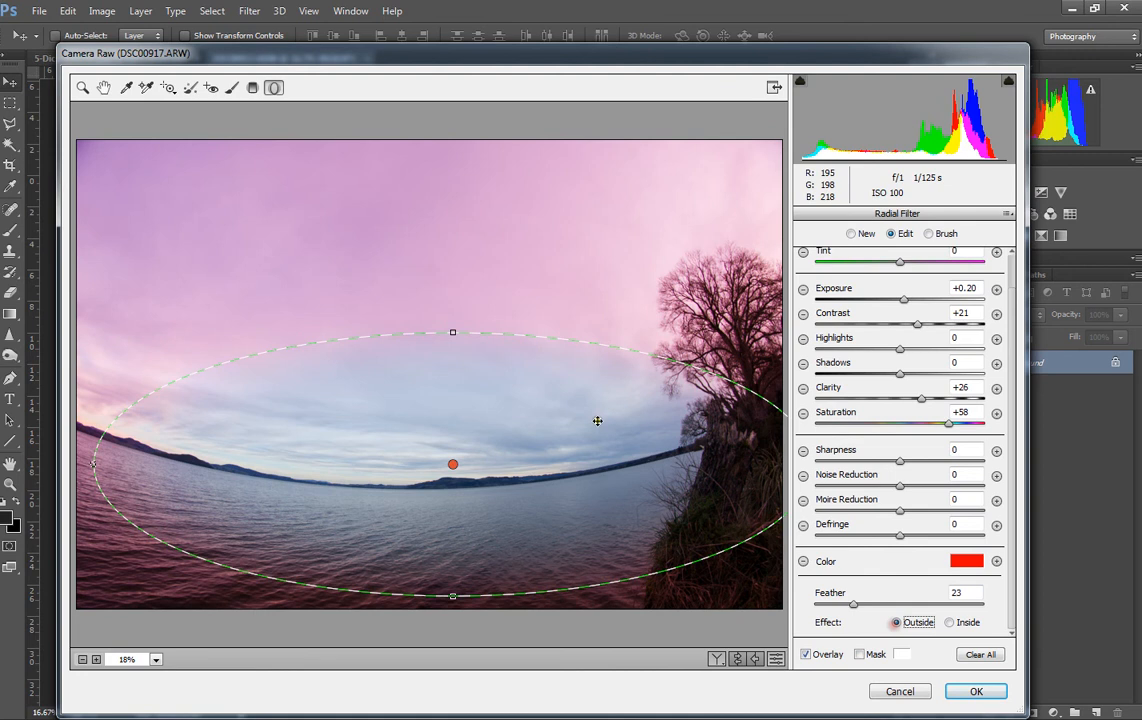
Stretch the radial ellipse vertically, move its centre up into the sky, and narrow its width
left_click_drag(455, 335, 453, 174)
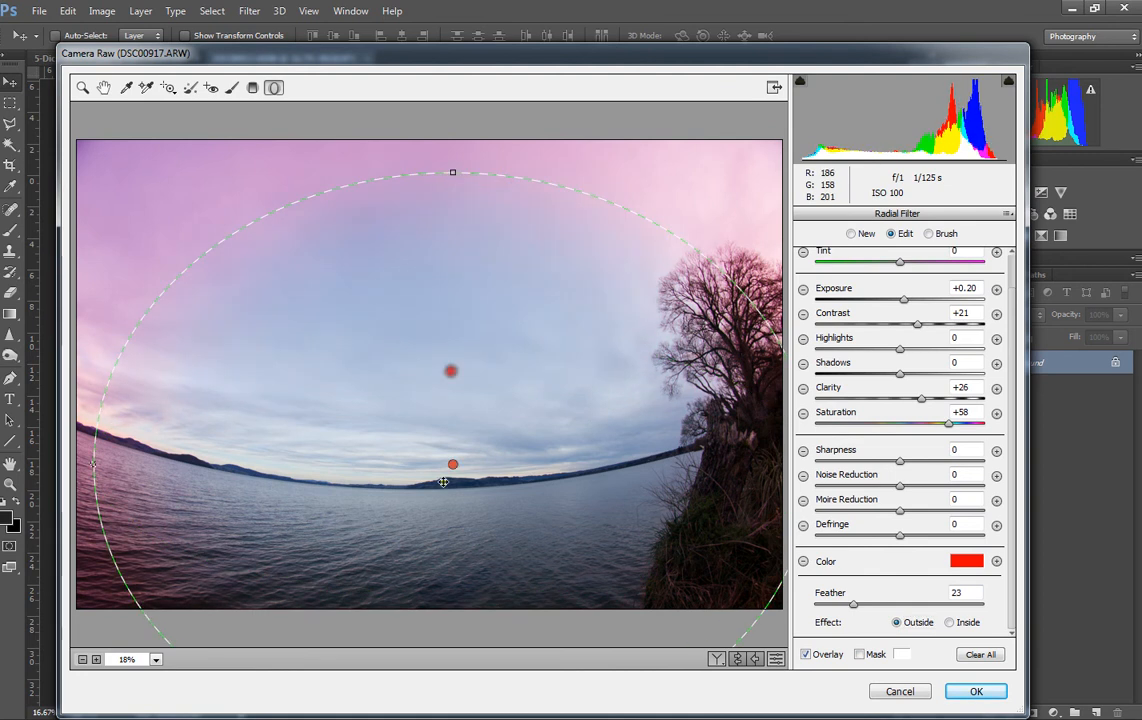
left_click_drag(455, 463, 450, 384)
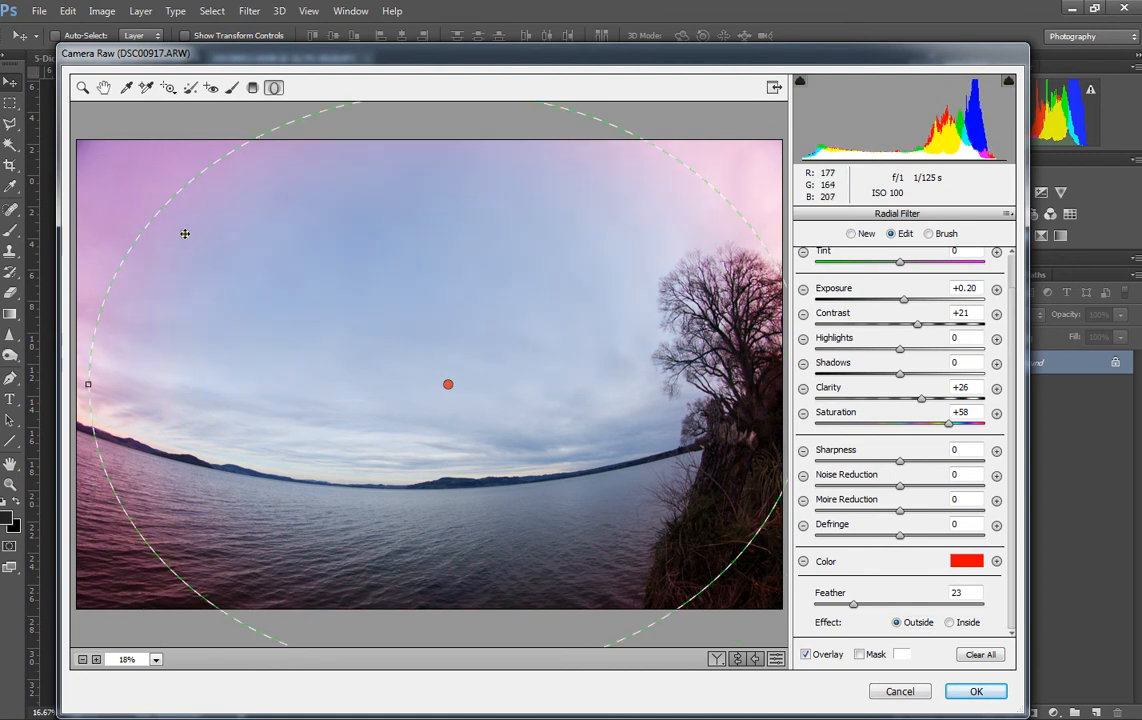
left_click_drag(84, 386, 236, 349)
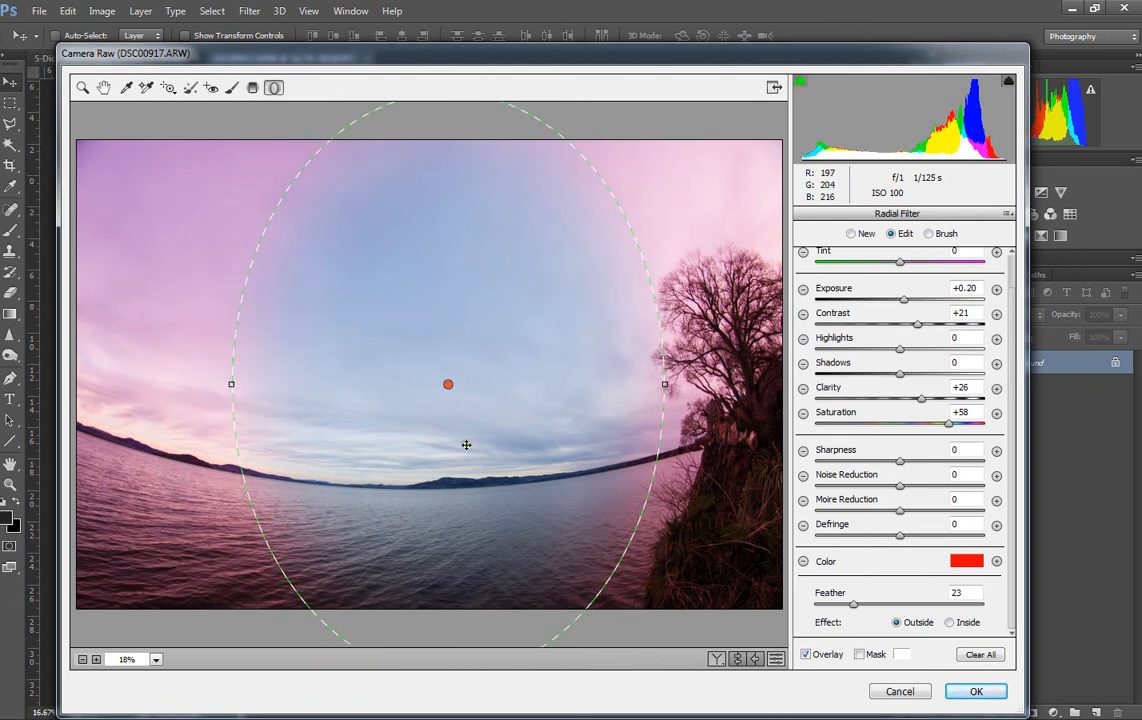
Reshape the radial ellipse into a slightly rotated wide oval inside the photo and centre it on the sky above the horizon
key("ctrl+minus")
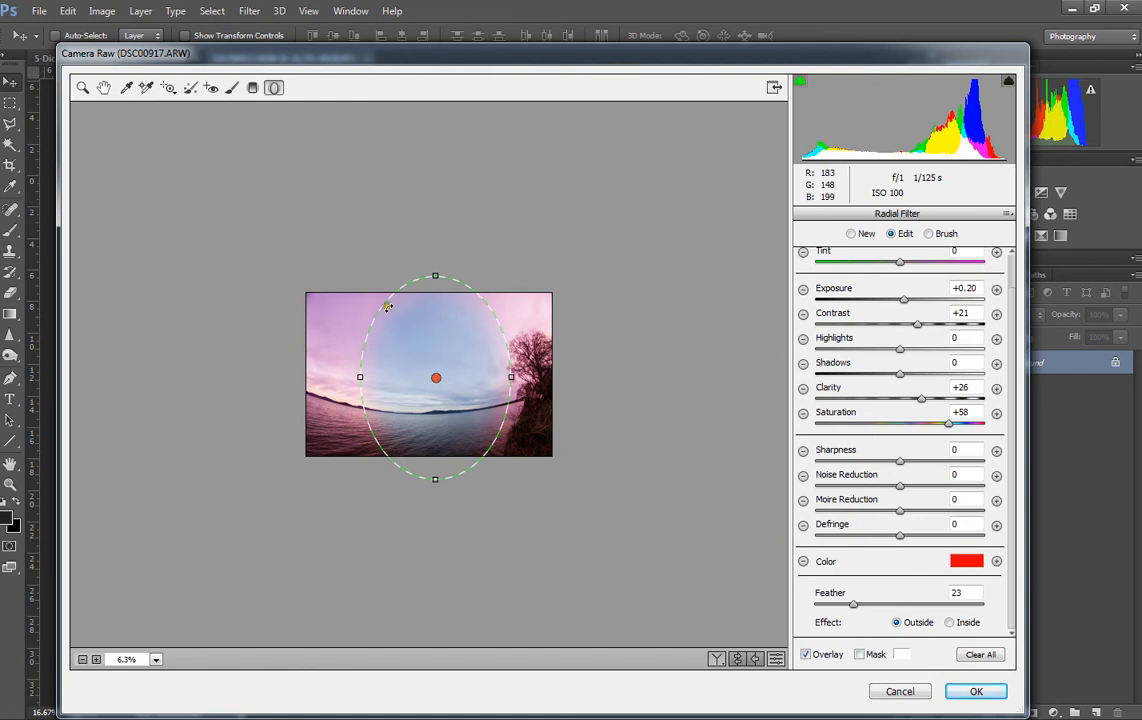
left_click_drag(440, 275, 446, 318)
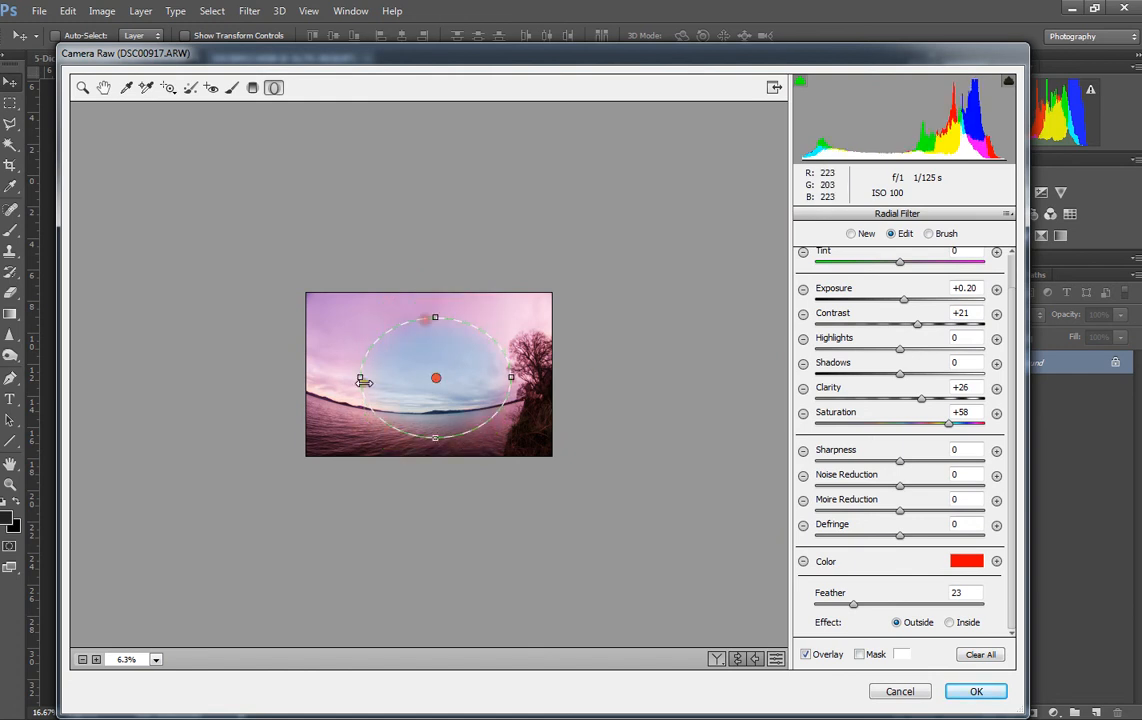
left_click_drag(357, 380, 324, 379)
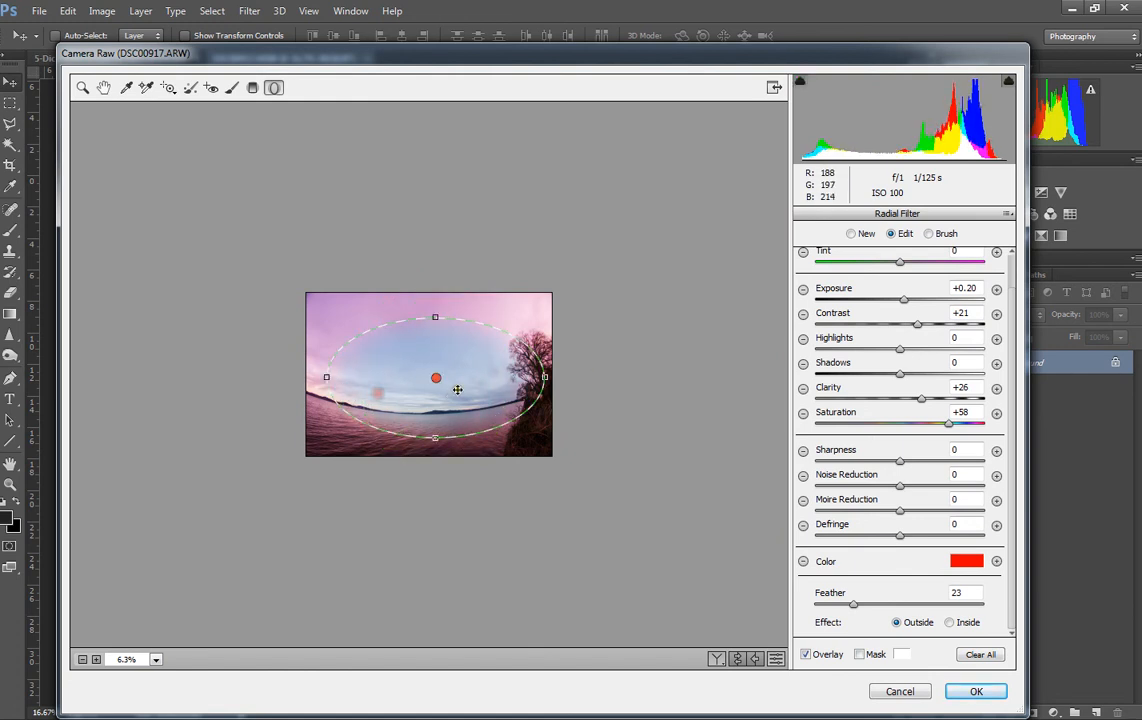
left_click_drag(437, 382, 427, 382)
left_click_drag(429, 439, 426, 446)
left_click_drag(338, 428, 331, 438)
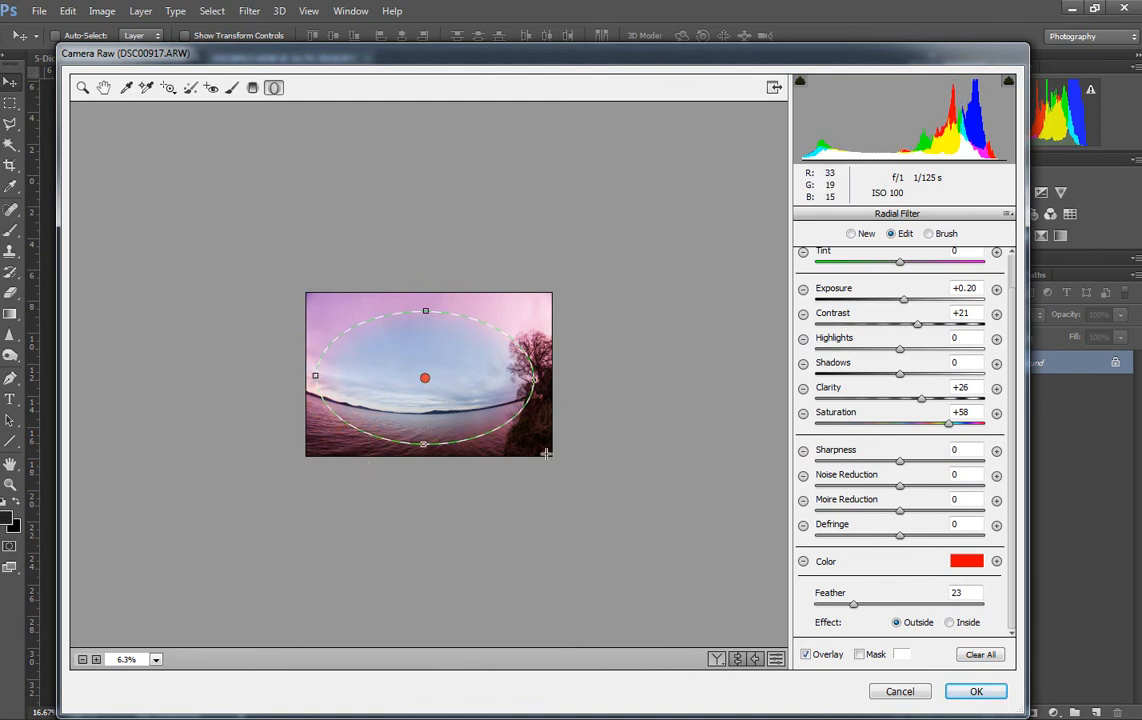
key("ctrl+plus")
key("ctrl+plus")
key("ctrl+minus")
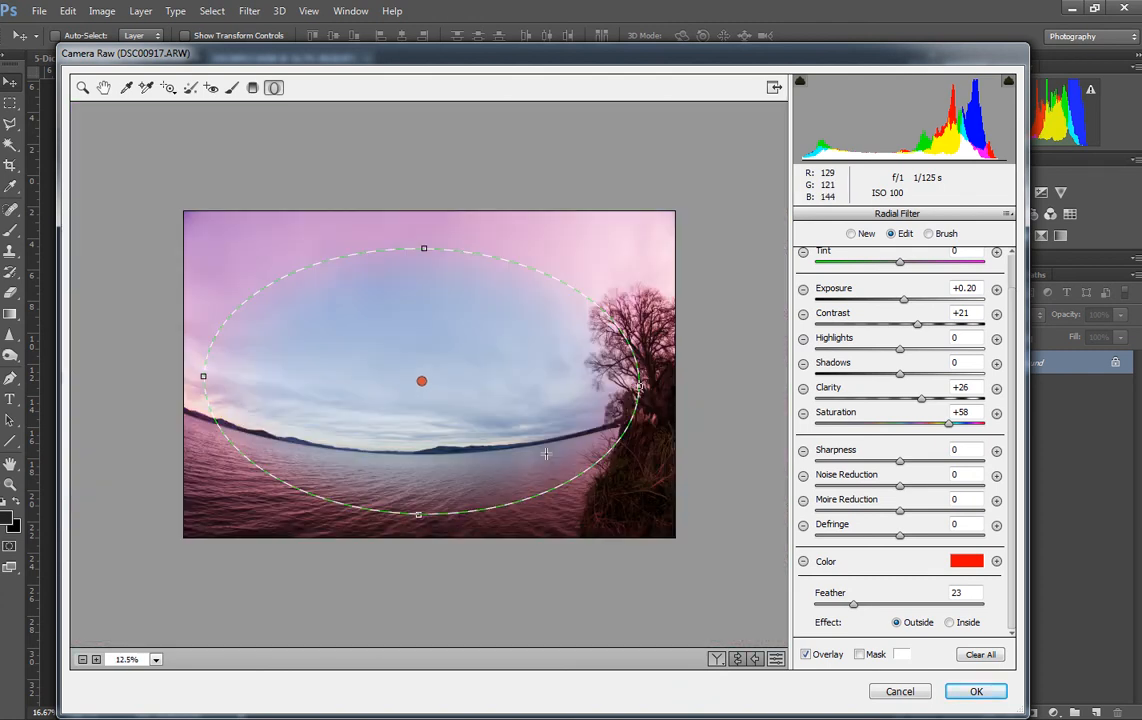
mouse_move(421, 380)
left_mouse_down()
mouse_move(395, 382)
mouse_move(432, 370)
left_mouse_up()
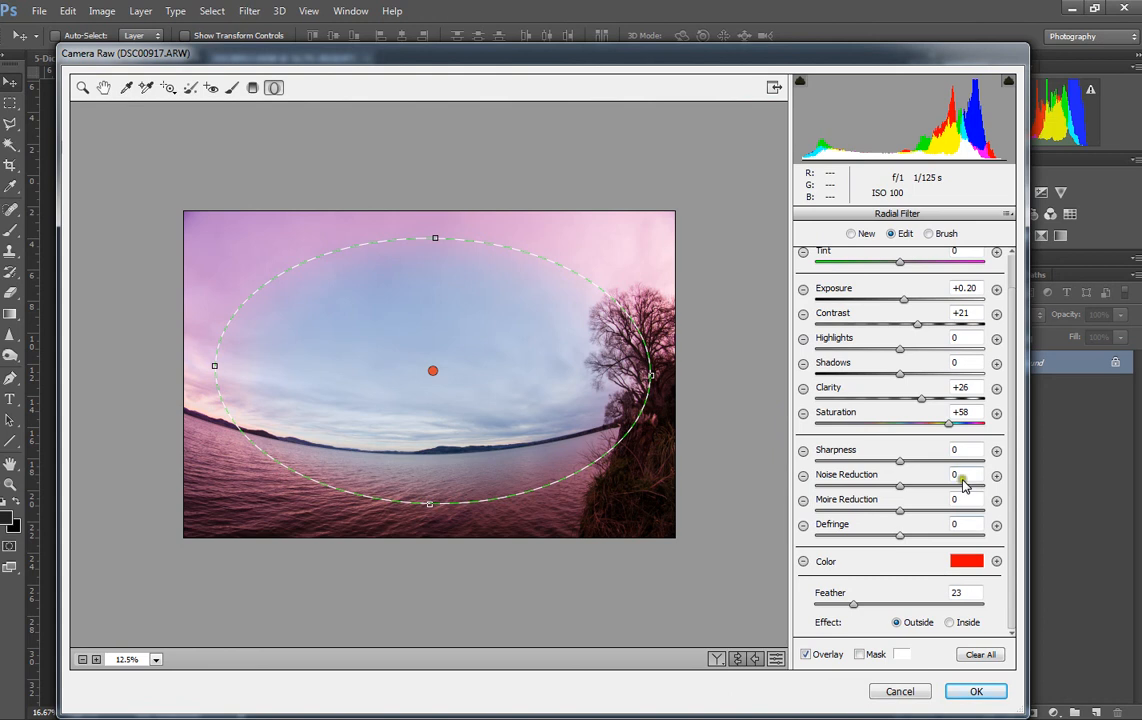
Remove the radial filter's red tint by setting its colour saturation to 0
left_click(967, 561)
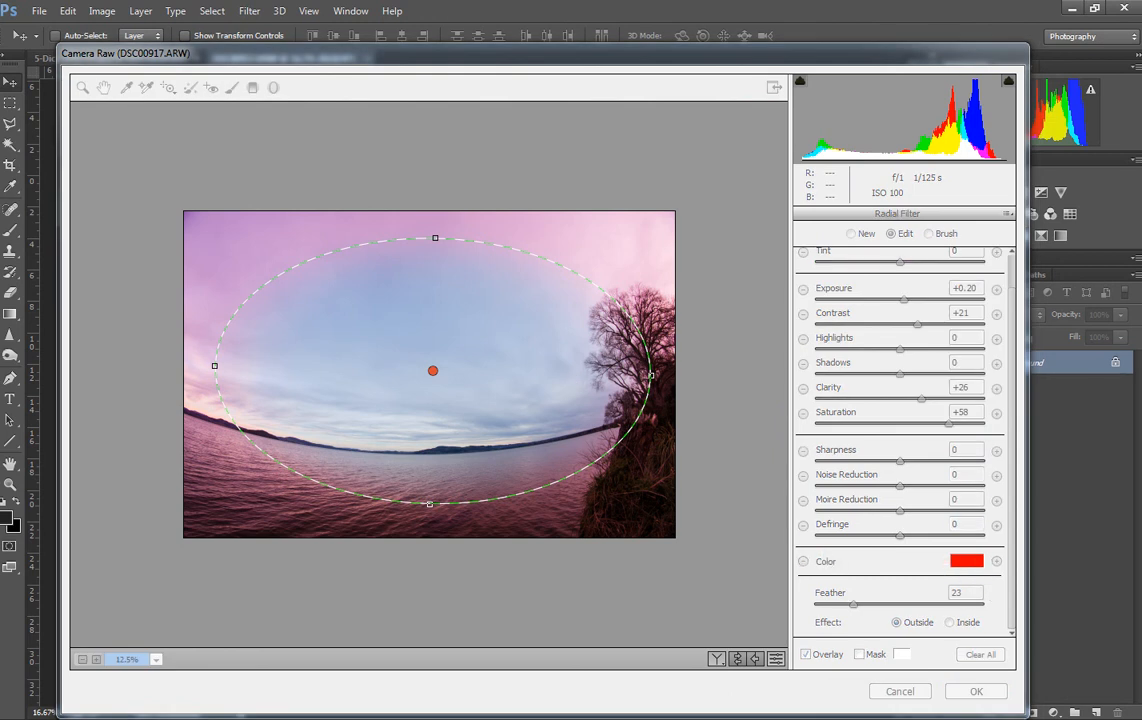
left_click_drag(484, 224, 474, 228)
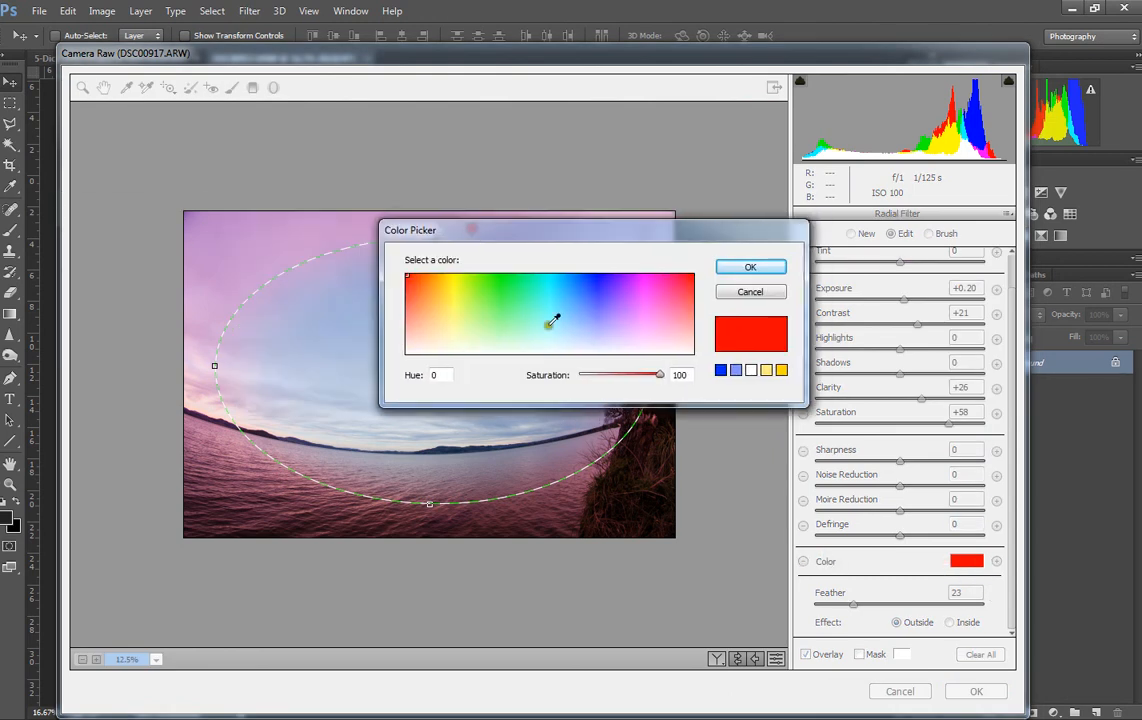
left_click_drag(658, 375, 497, 372)
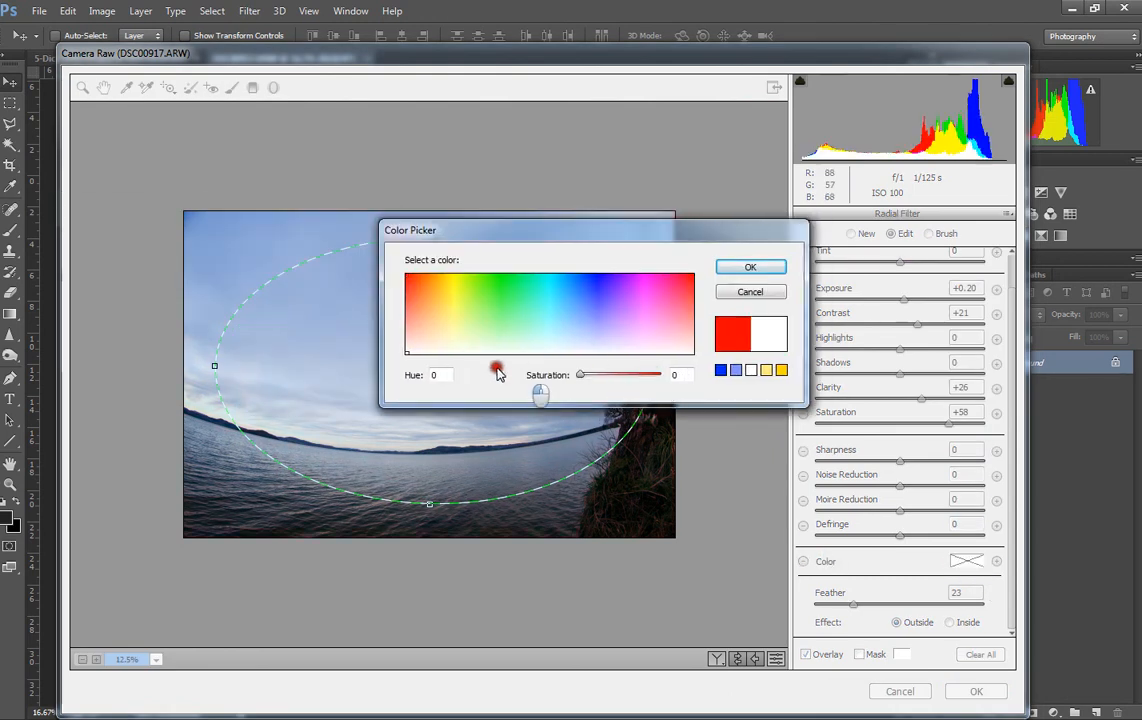
left_click(750, 267)
Set the radial filter's Exposure to +2.90, Contrast to -74, Clarity to -87 and Saturation to -10
left_click_drag(919, 325, 892, 325)
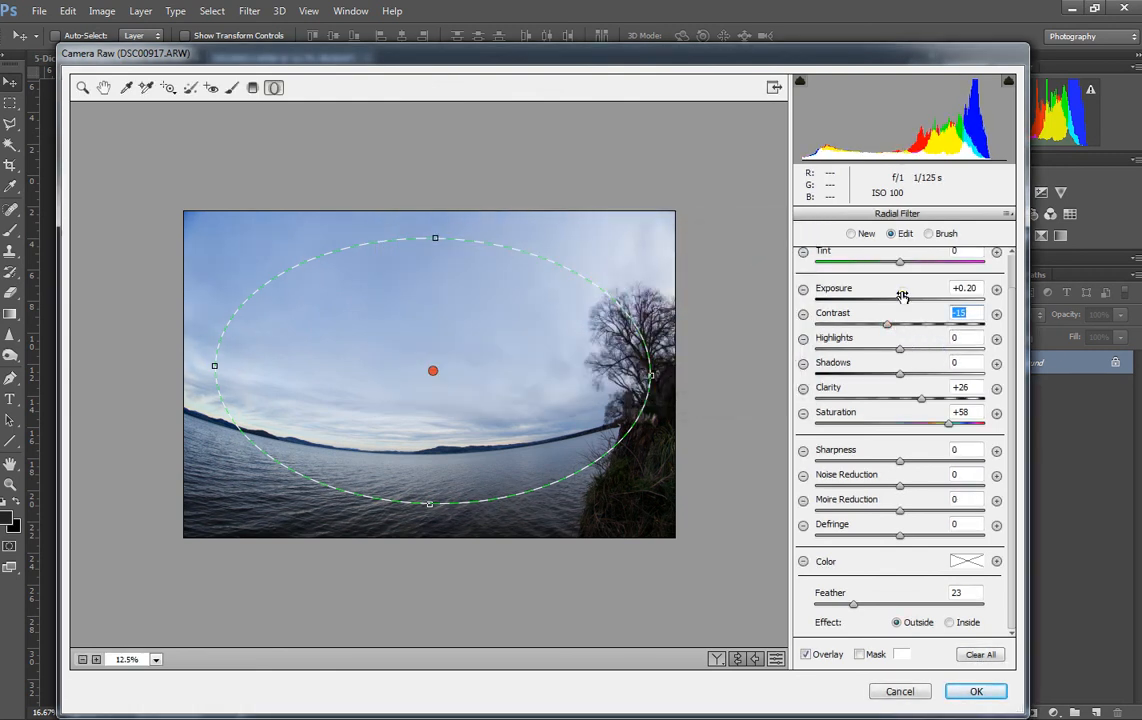
left_click_drag(903, 299, 964, 290)
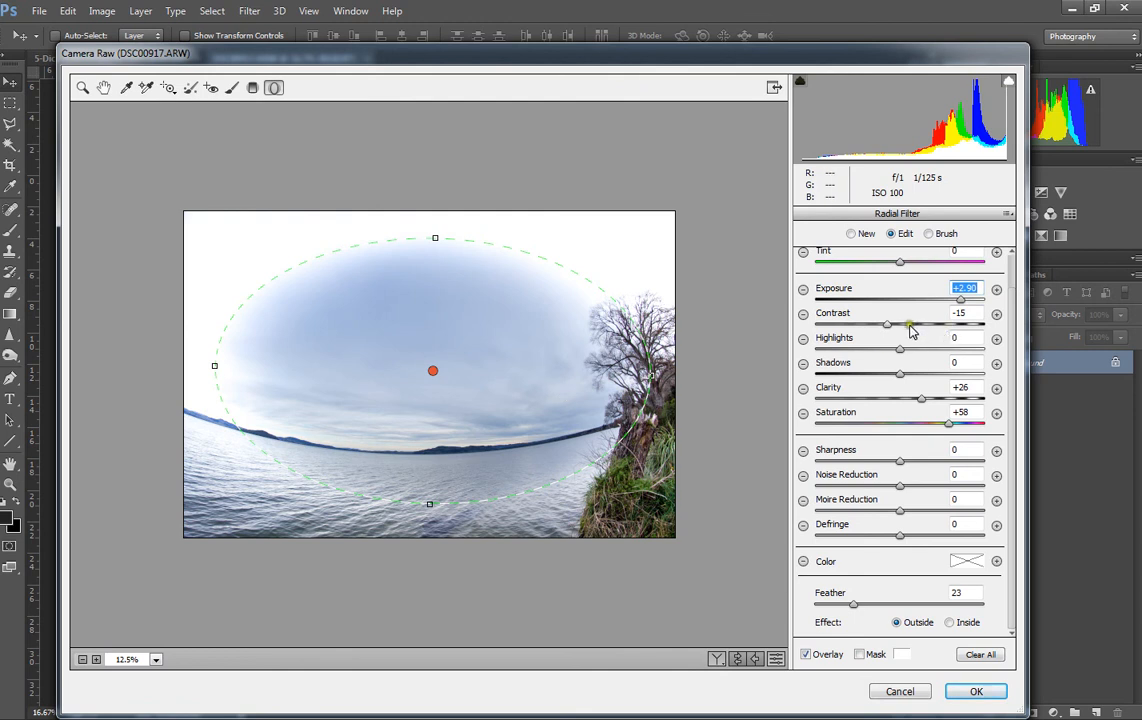
left_click_drag(890, 327, 847, 328)
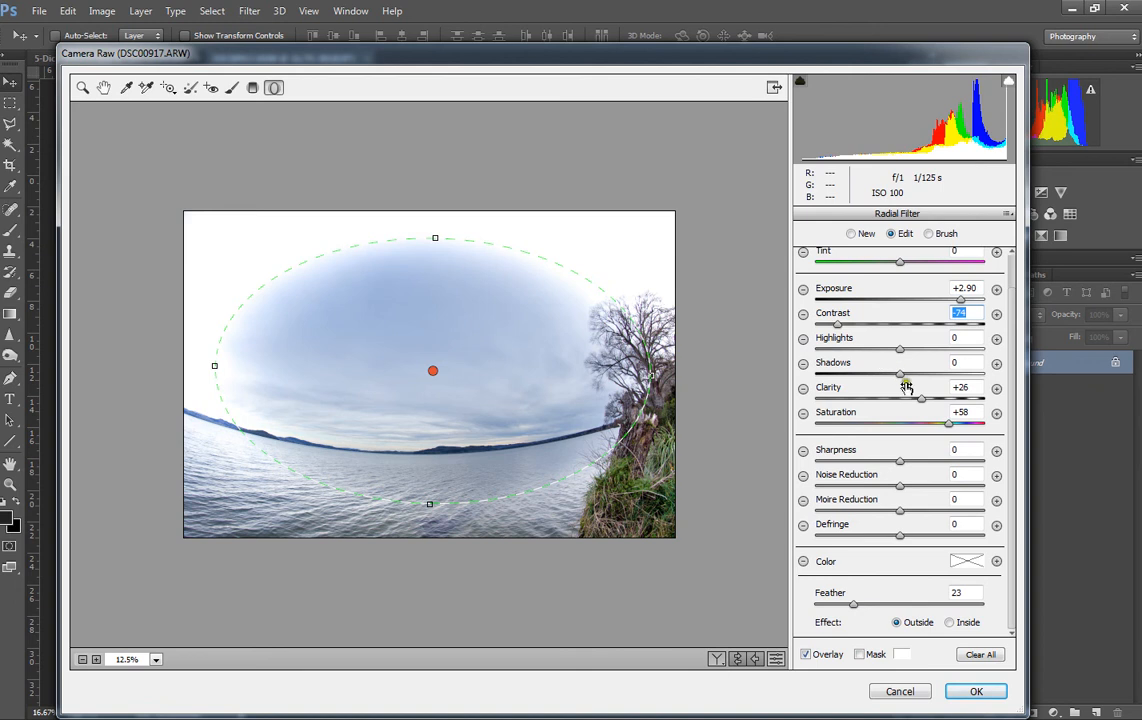
left_click_drag(917, 397, 827, 398)
left_click_drag(925, 426, 888, 425)
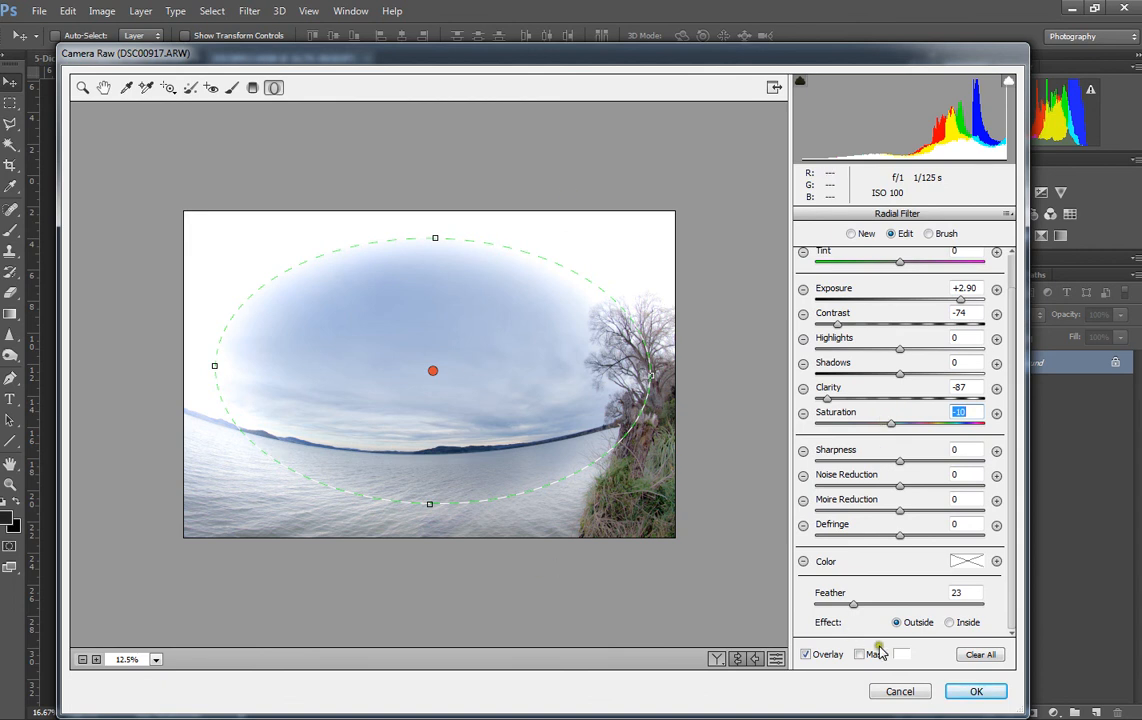
Deselect the radial filter, browse the global adjustment categories, and convert the lake photo to grayscale
scroll(927, 278, "up", 1)
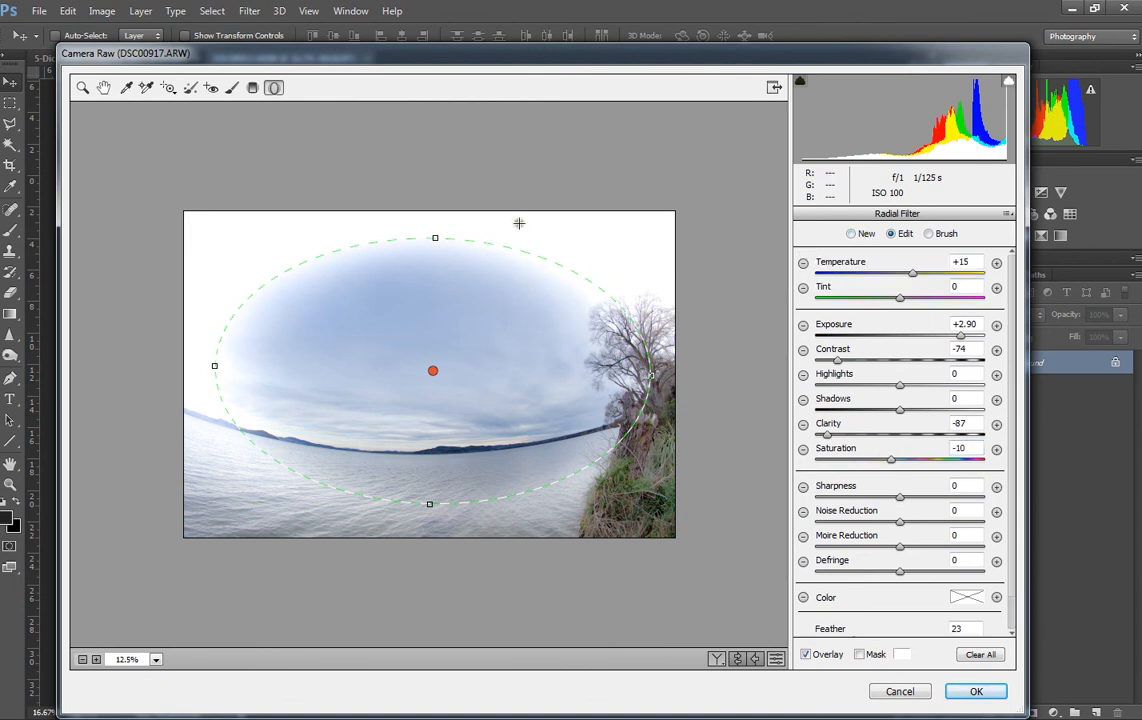
left_click(838, 234)
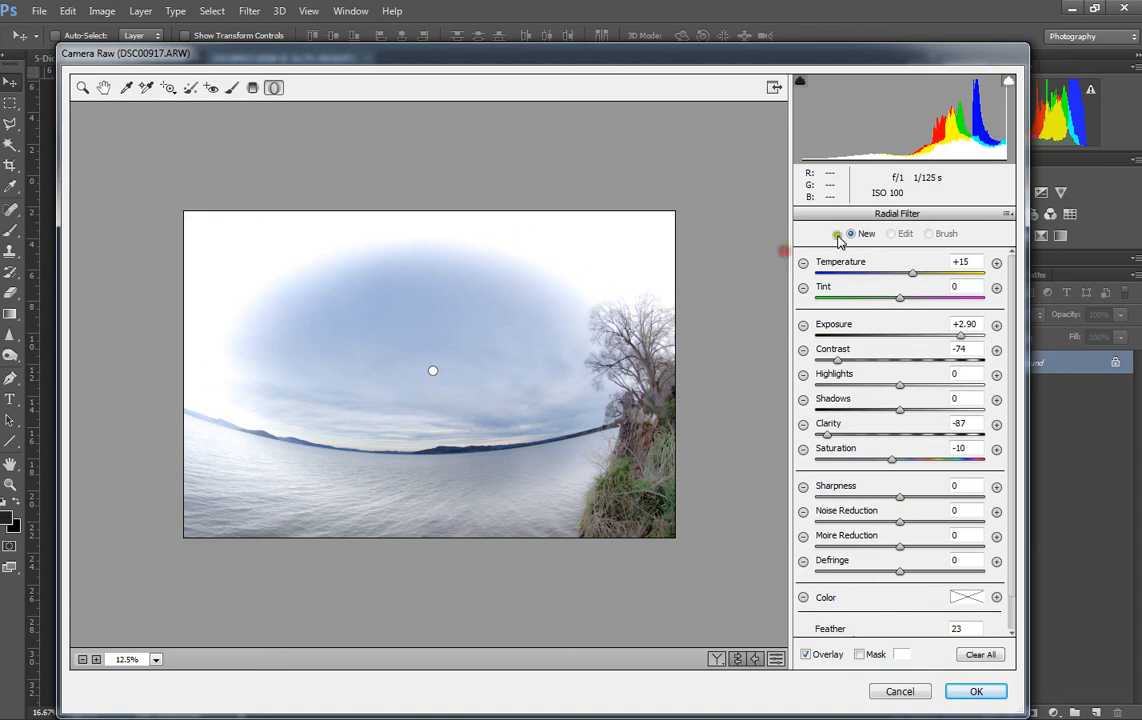
left_click(82, 88)
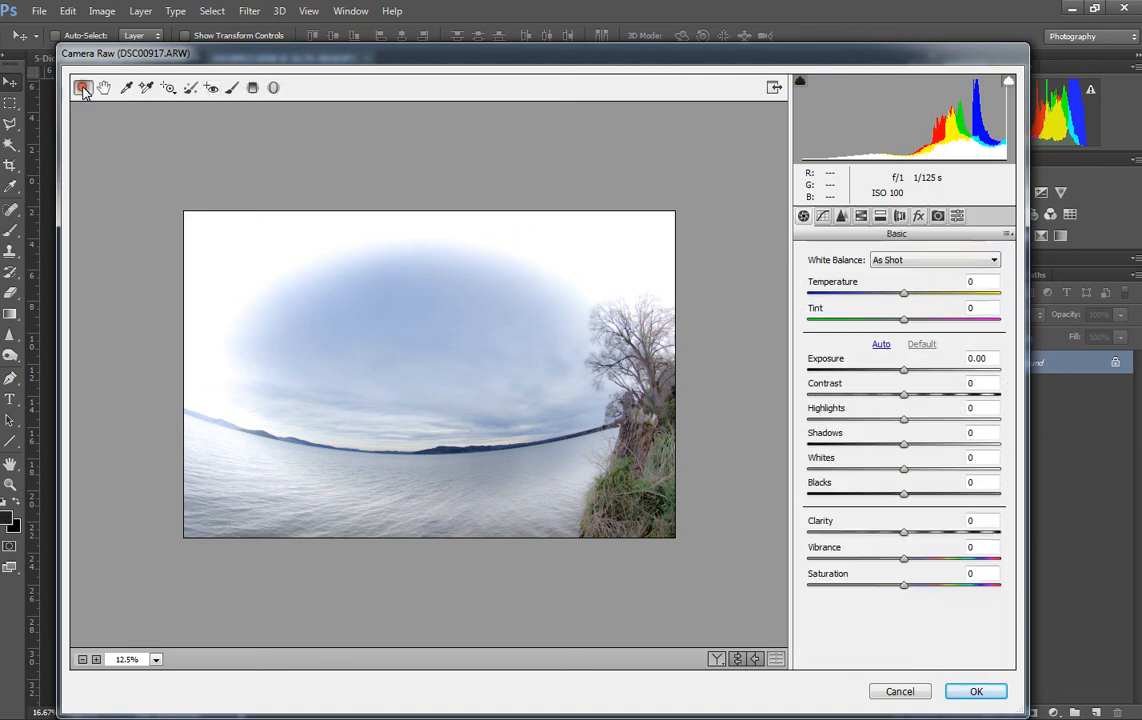
left_click(843, 217)
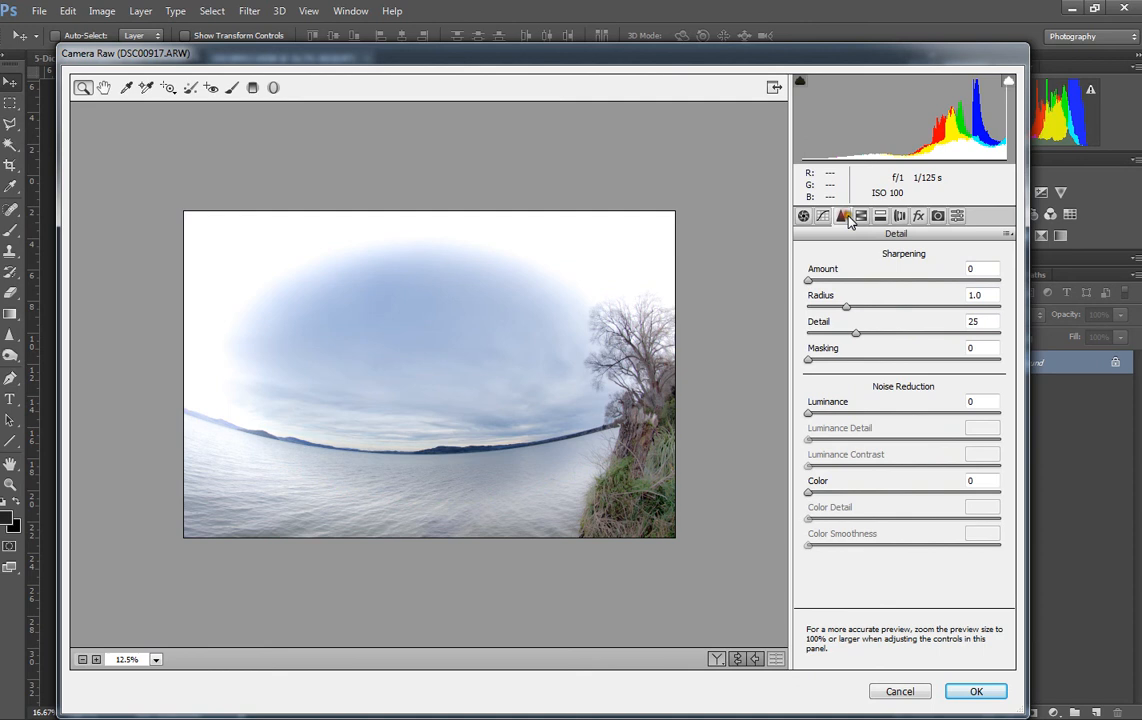
left_click(899, 217)
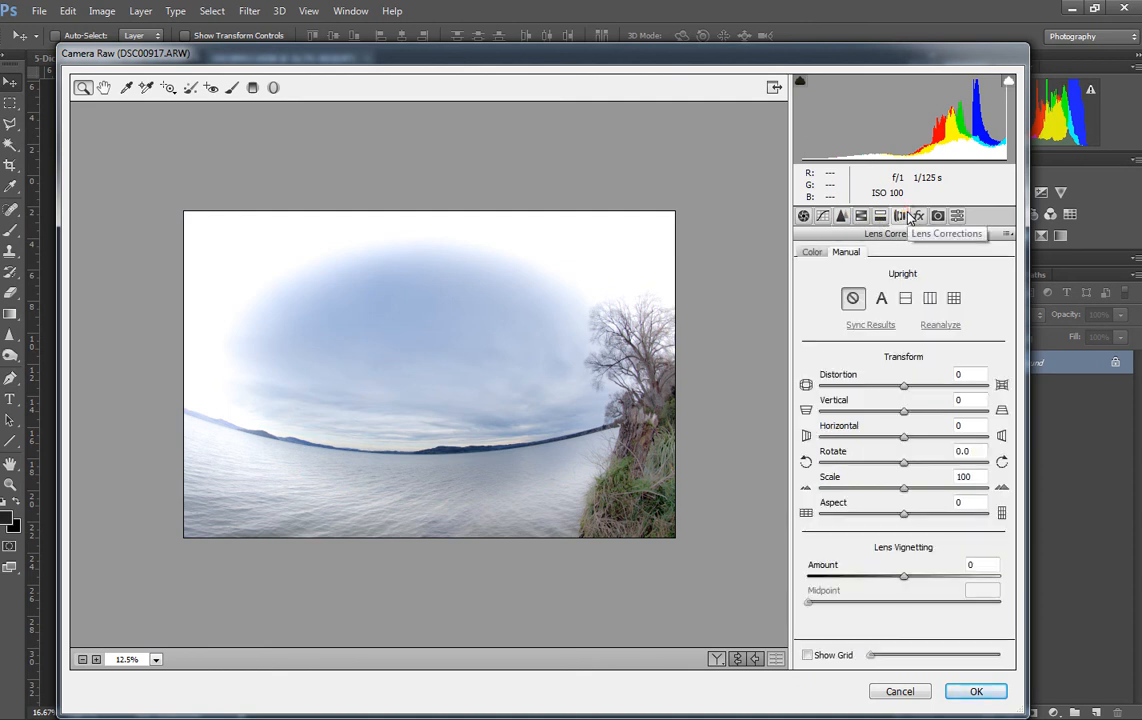
left_click(880, 217)
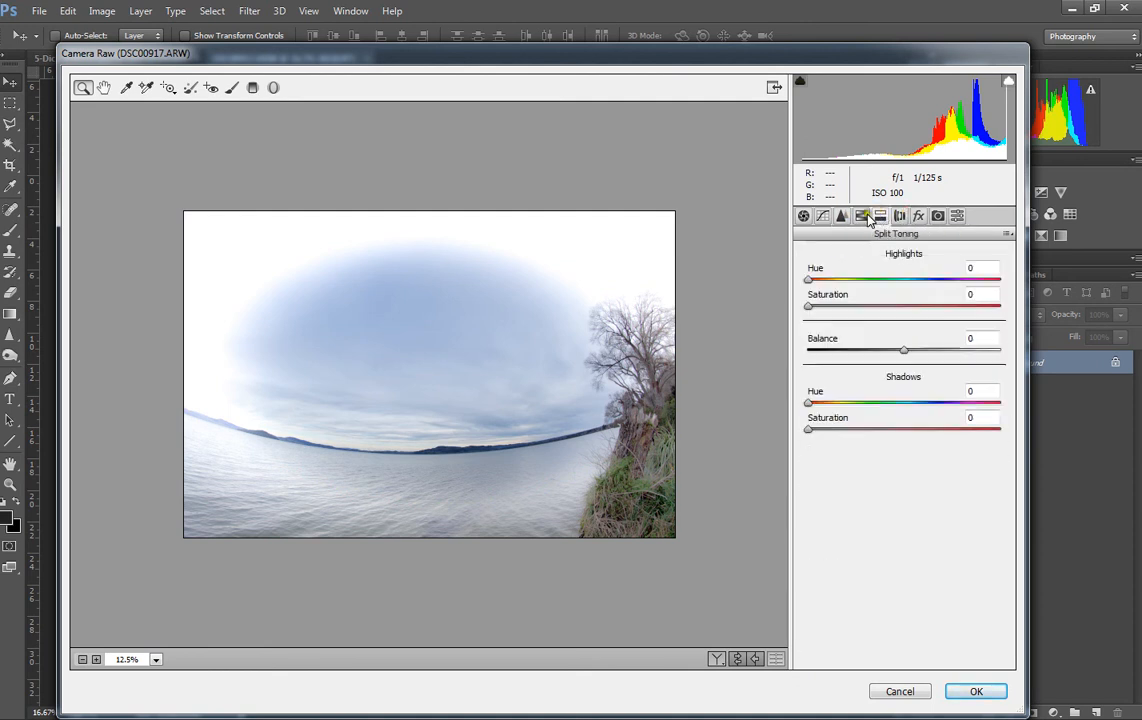
left_click(862, 217)
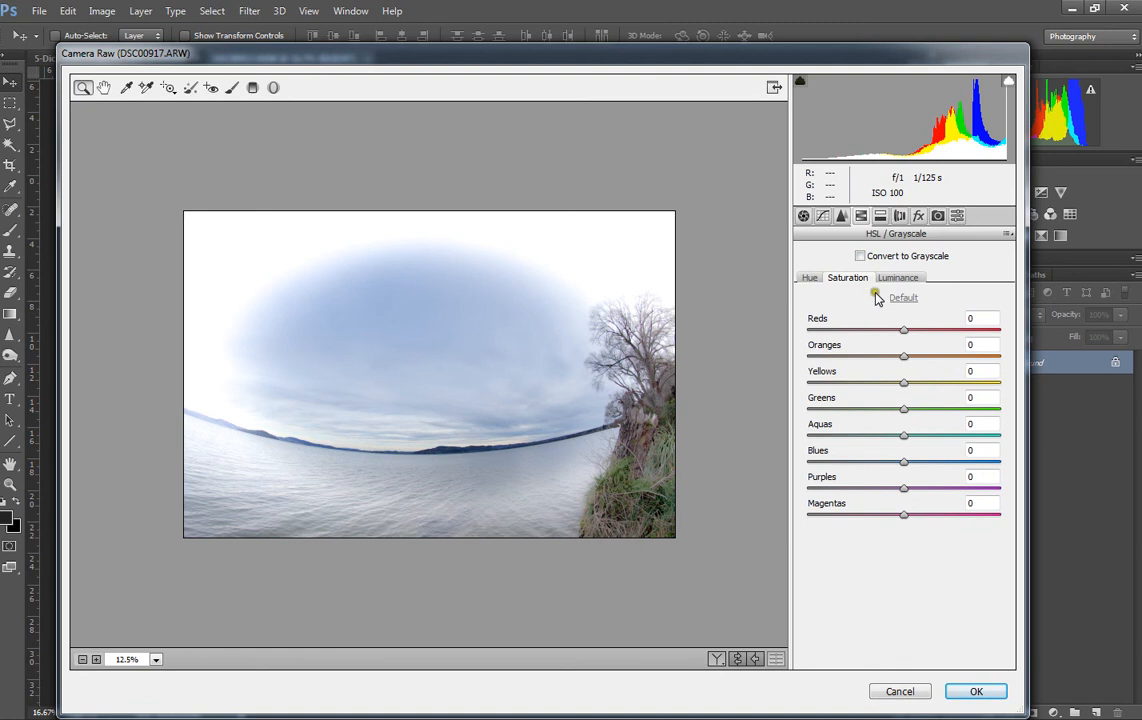
left_click(862, 256)
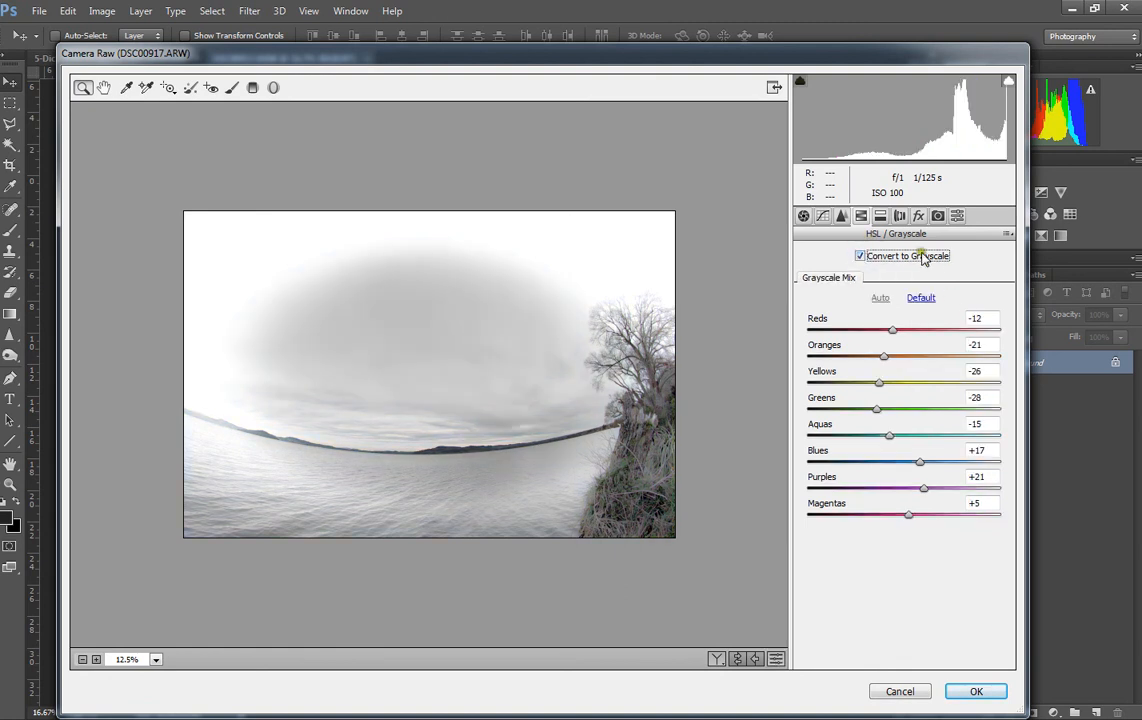
Apply sepia split toning with highlights Hue 26 and Saturation 13, and shadows Hue 44 and Saturation 24
left_click(880, 217)
left_click_drag(815, 285, 837, 314)
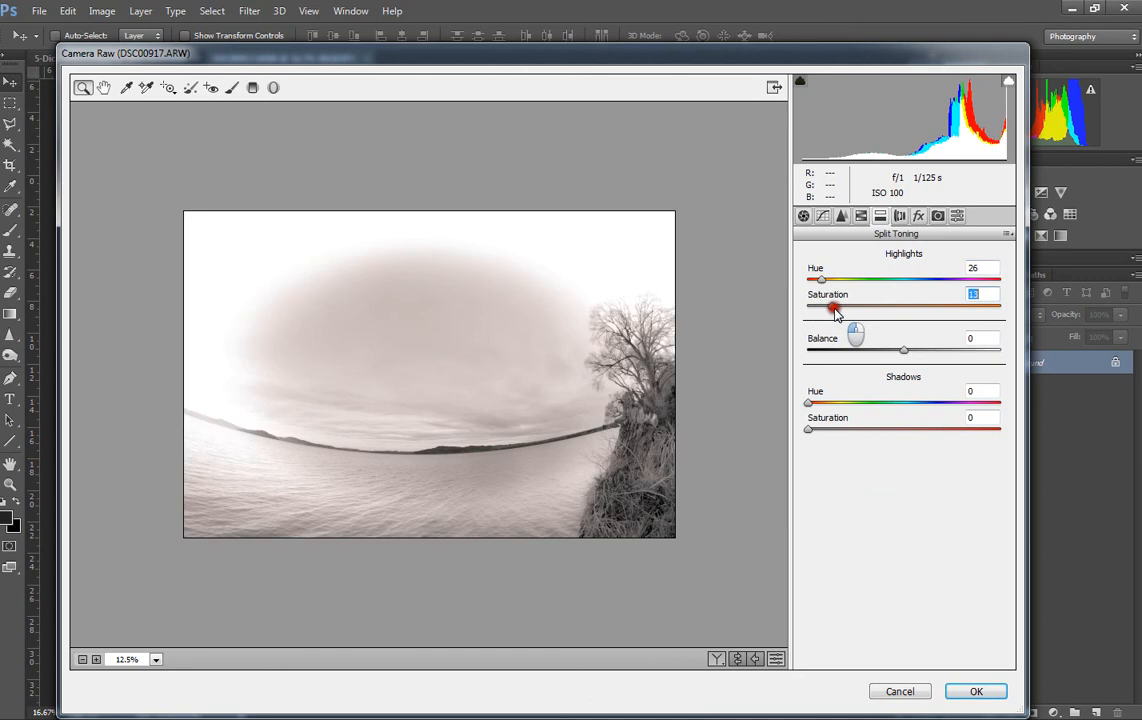
left_click_drag(809, 402, 854, 432)
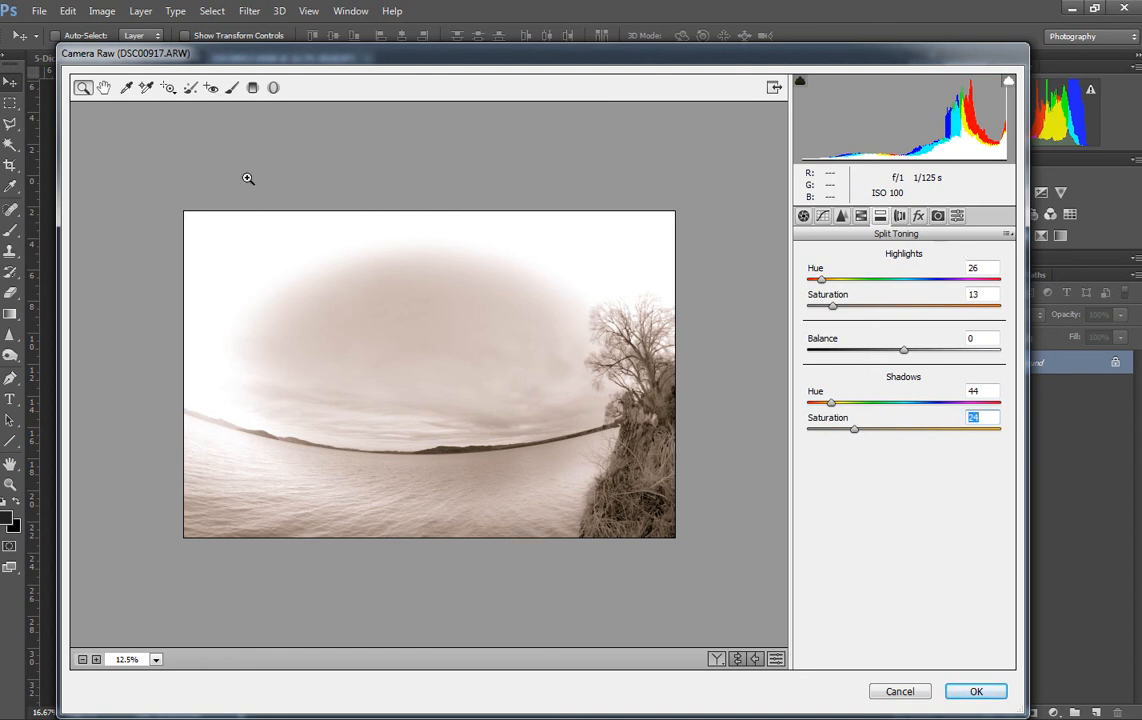
Reselect the radial filter, try Feather 24 with the mask preview, and delete the filter
left_click(272, 88)
left_click(434, 369)
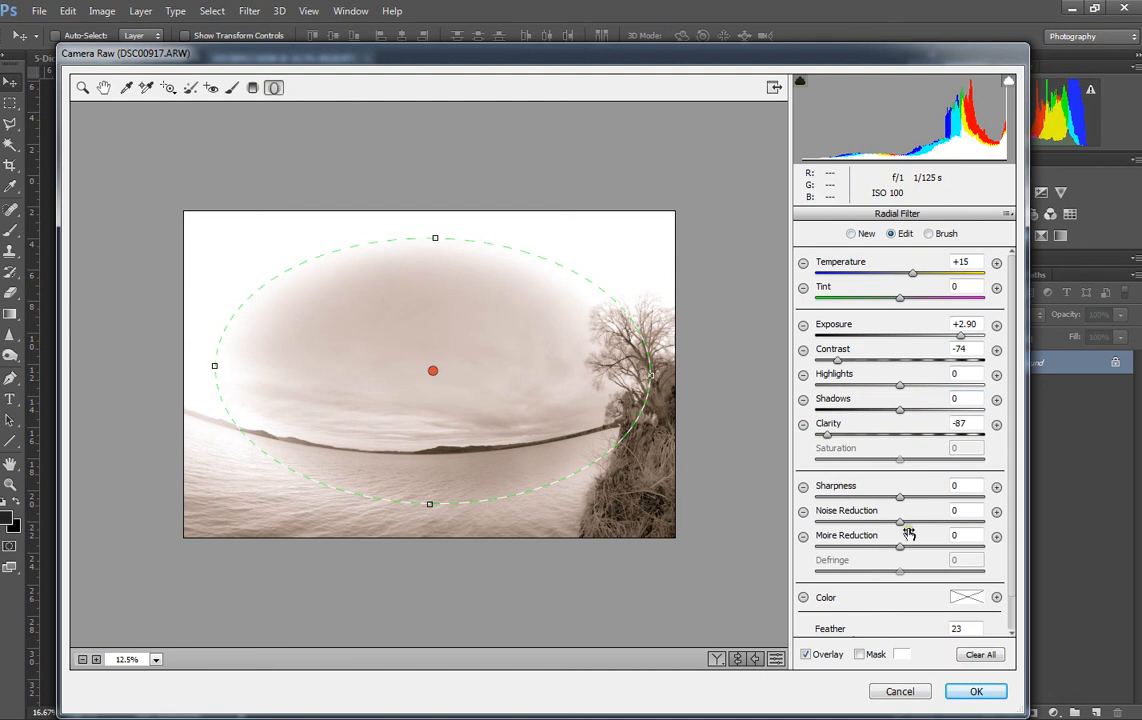
scroll(908, 535, "down", 1)
left_click(853, 606)
left_click(857, 654)
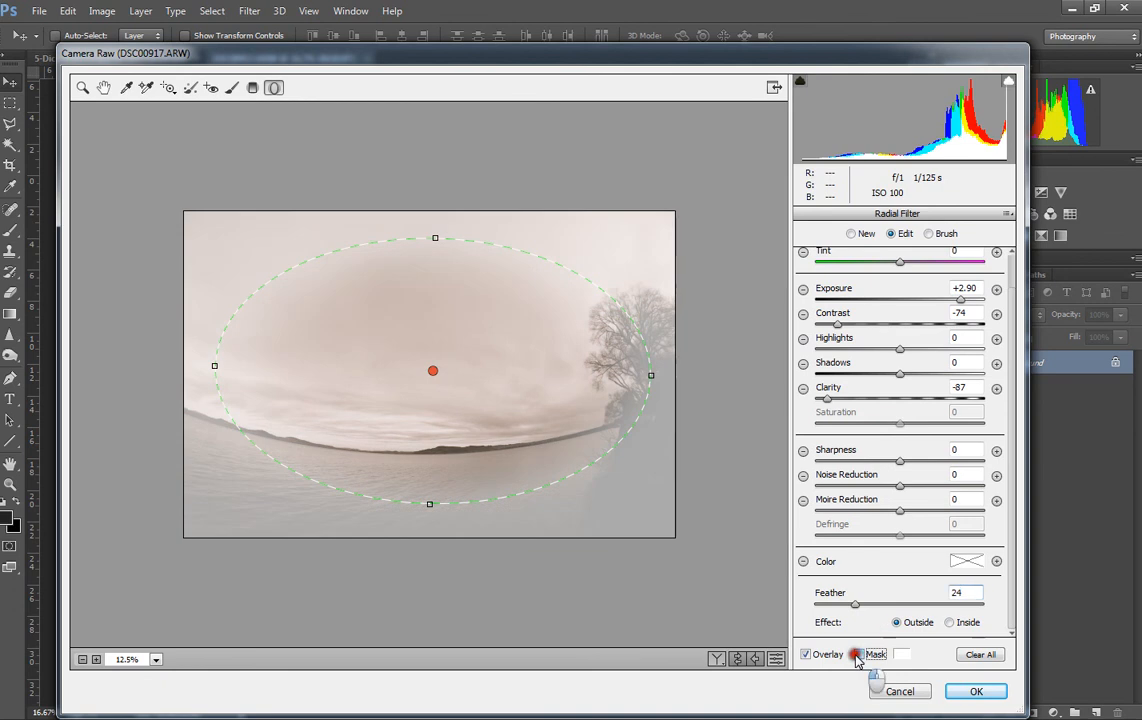
left_click(857, 654)
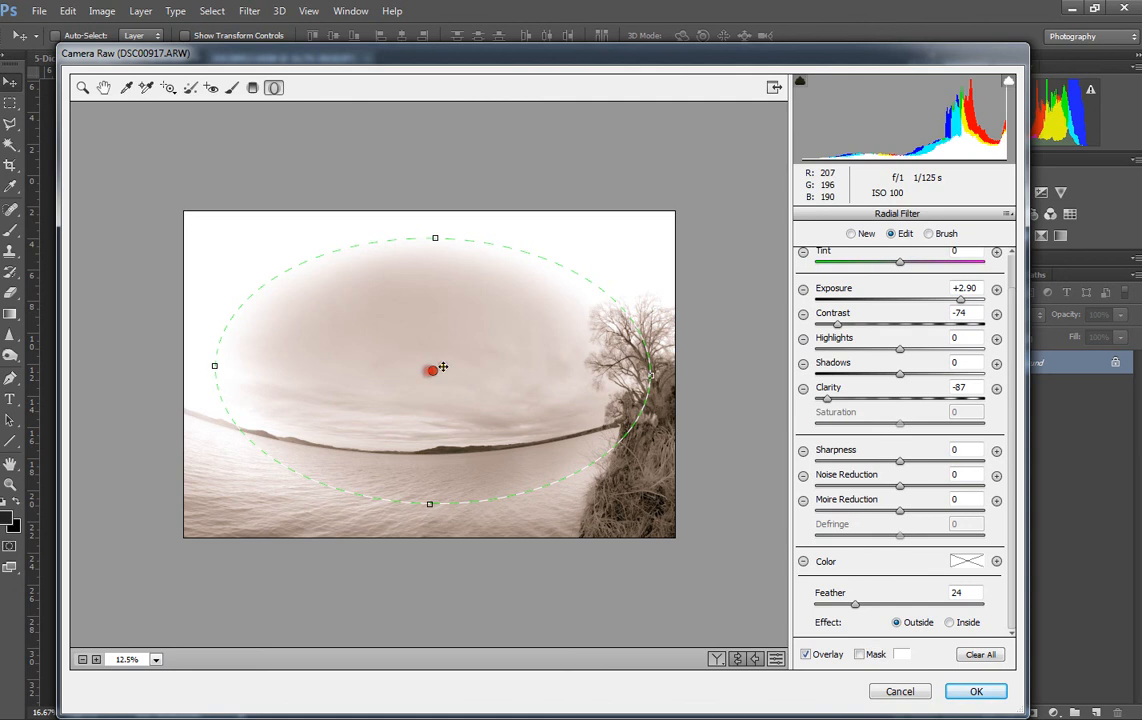
key("Delete")
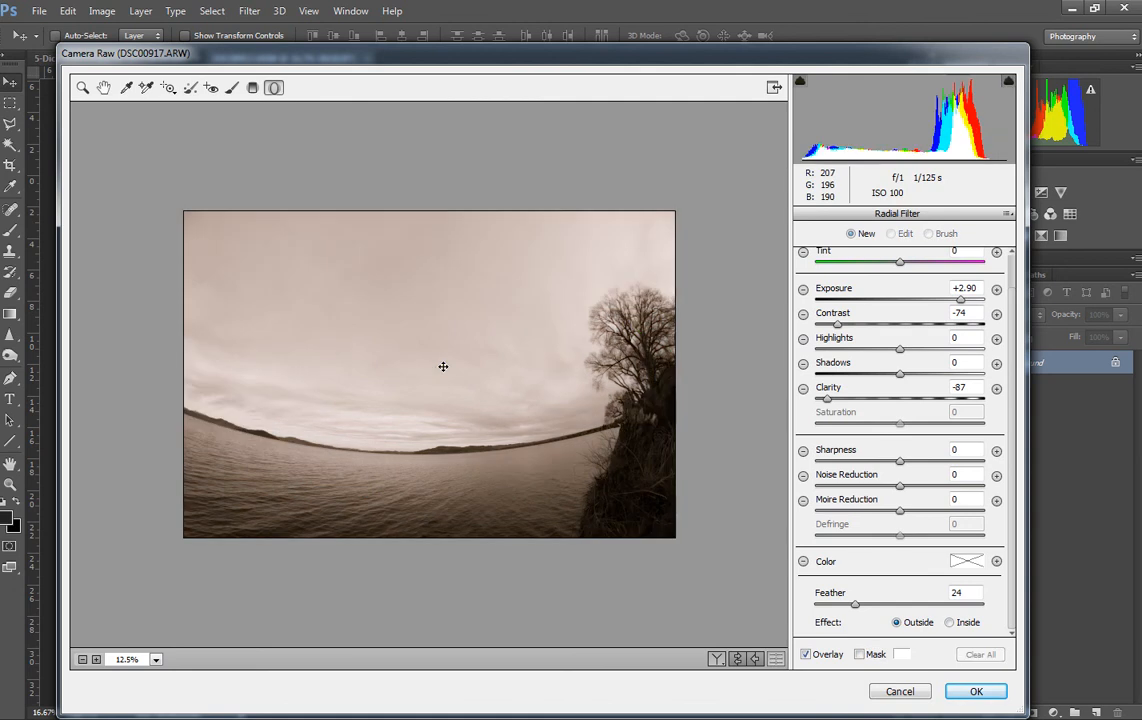
Enlarge the Adjustment Brush to size 24 and paint the +2.90 exposure adjustment around the photo's outer edges
left_click(232, 87)
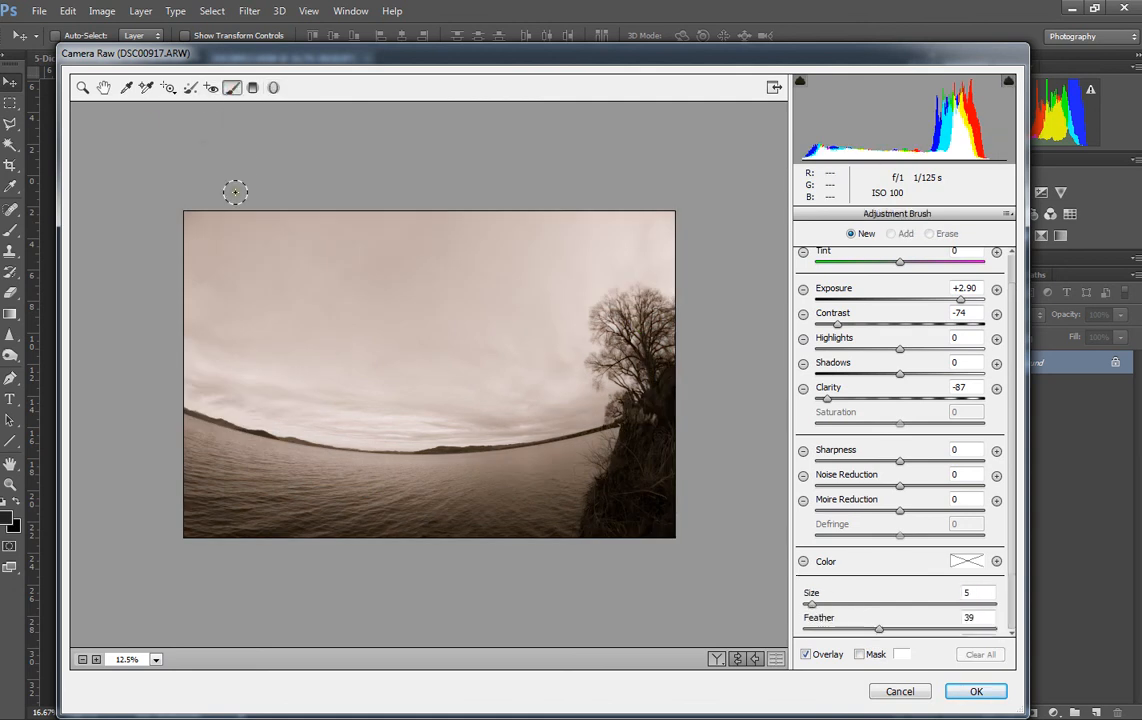
key("bracketright")
key("bracketright")
key("bracketright")
key("bracketright")
key("bracketright")
key("bracketright")
key("bracketright")
key("bracketright")
key("bracketright")
mouse_move(186, 191)
left_mouse_down()
mouse_move(189, 158)
mouse_move(510, 148)
mouse_move(683, 192)
mouse_move(739, 334)
mouse_move(696, 572)
mouse_move(512, 615)
mouse_move(710, 495)
mouse_move(696, 559)
mouse_move(528, 595)
mouse_move(255, 597)
mouse_move(167, 536)
mouse_move(133, 311)
mouse_move(166, 178)
mouse_move(178, 204)
mouse_move(198, 211)
mouse_move(505, 150)
mouse_move(734, 202)
mouse_move(749, 288)
left_mouse_up()
mouse_move(729, 474)
left_mouse_down()
mouse_move(629, 600)
mouse_move(625, 577)
mouse_move(709, 546)
mouse_move(386, 630)
mouse_move(148, 589)
mouse_move(144, 561)
mouse_move(243, 607)
mouse_move(217, 552)
mouse_move(187, 538)
mouse_move(184, 578)
mouse_move(365, 614)
mouse_move(249, 582)
mouse_move(465, 612)
mouse_move(312, 592)
mouse_move(420, 596)
mouse_move(358, 574)
mouse_move(416, 578)
mouse_move(91, 527)
mouse_move(380, 570)
mouse_move(646, 565)
mouse_move(739, 537)
mouse_move(628, 558)
mouse_move(696, 527)
left_mouse_up()
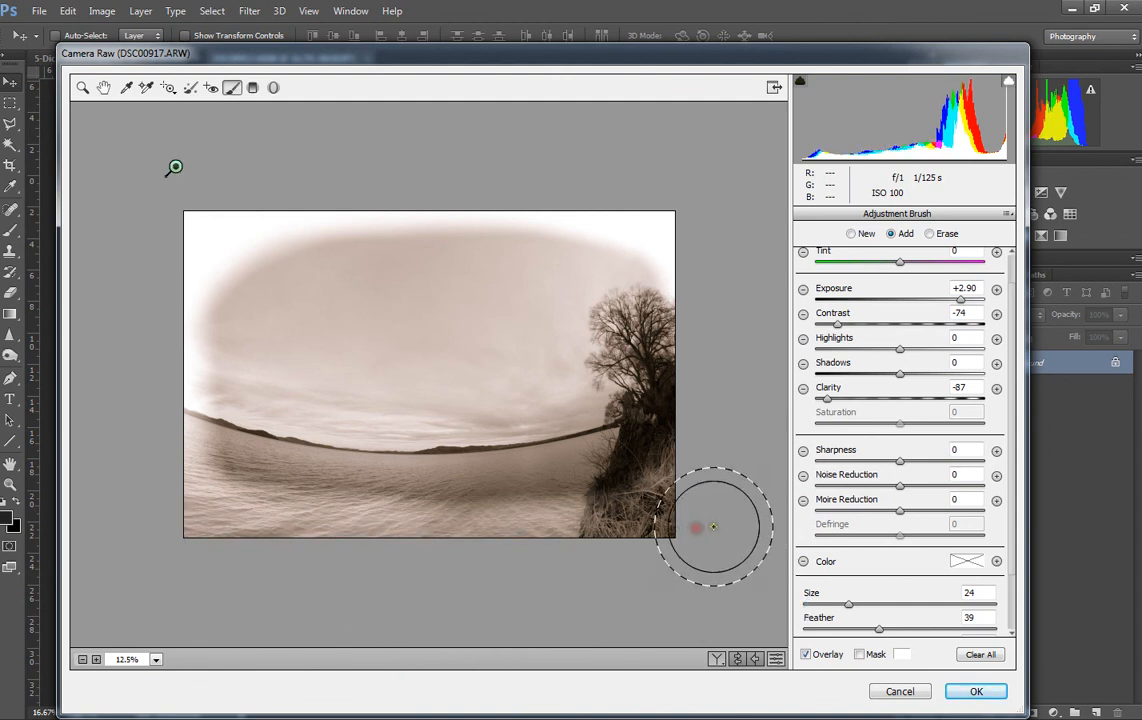
Paint two additional brush adjustments to whiten the water along the bottom edge and the grassy lower-right corner
left_click(848, 234)
mouse_move(678, 556)
left_mouse_down()
mouse_move(716, 545)
mouse_move(319, 580)
mouse_move(133, 523)
mouse_move(89, 452)
mouse_move(128, 456)
mouse_move(153, 538)
mouse_move(619, 641)
mouse_move(752, 539)
left_mouse_up()
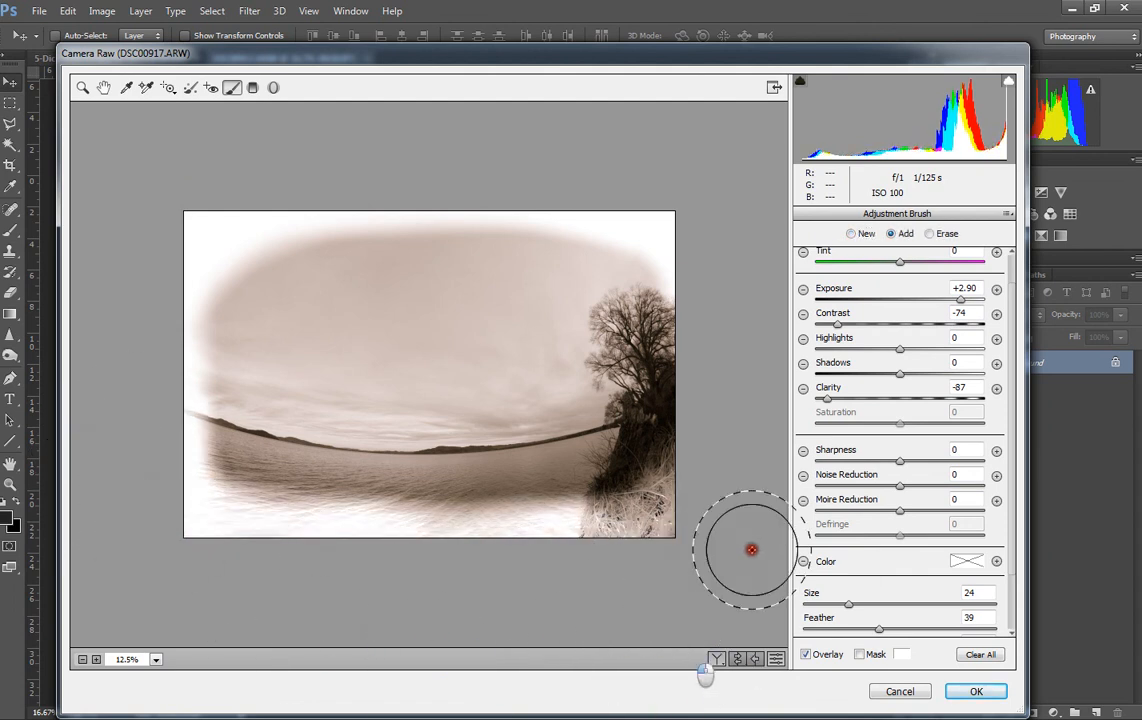
left_click(850, 233)
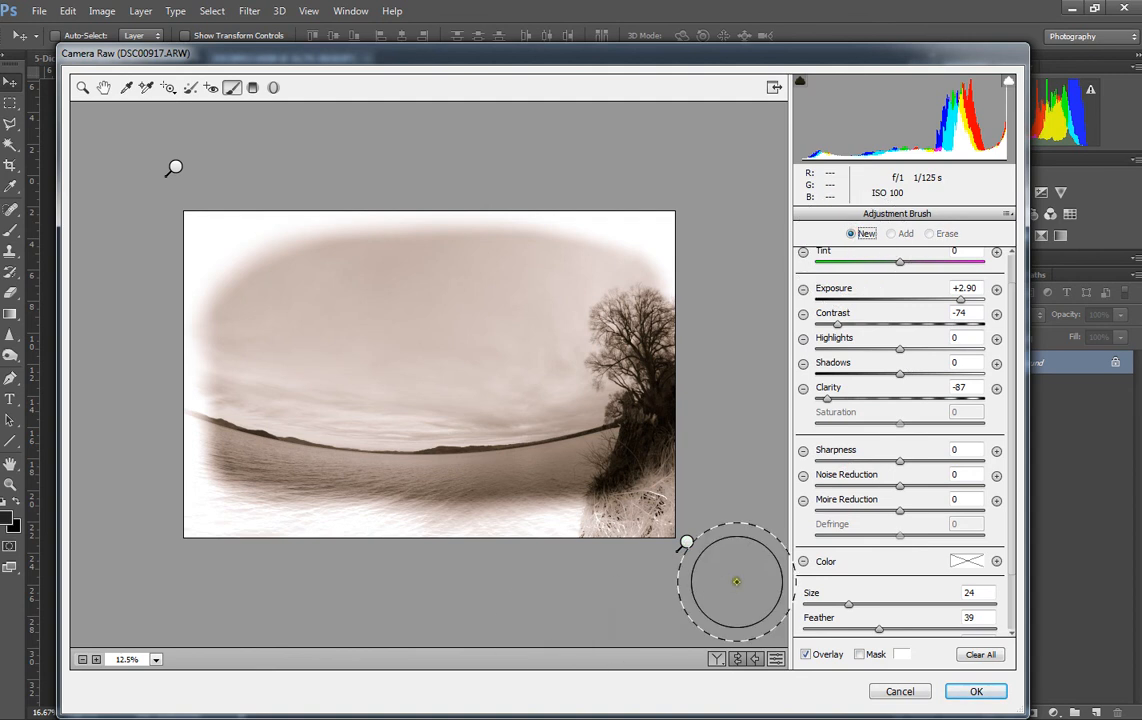
left_click_drag(653, 562, 612, 581)
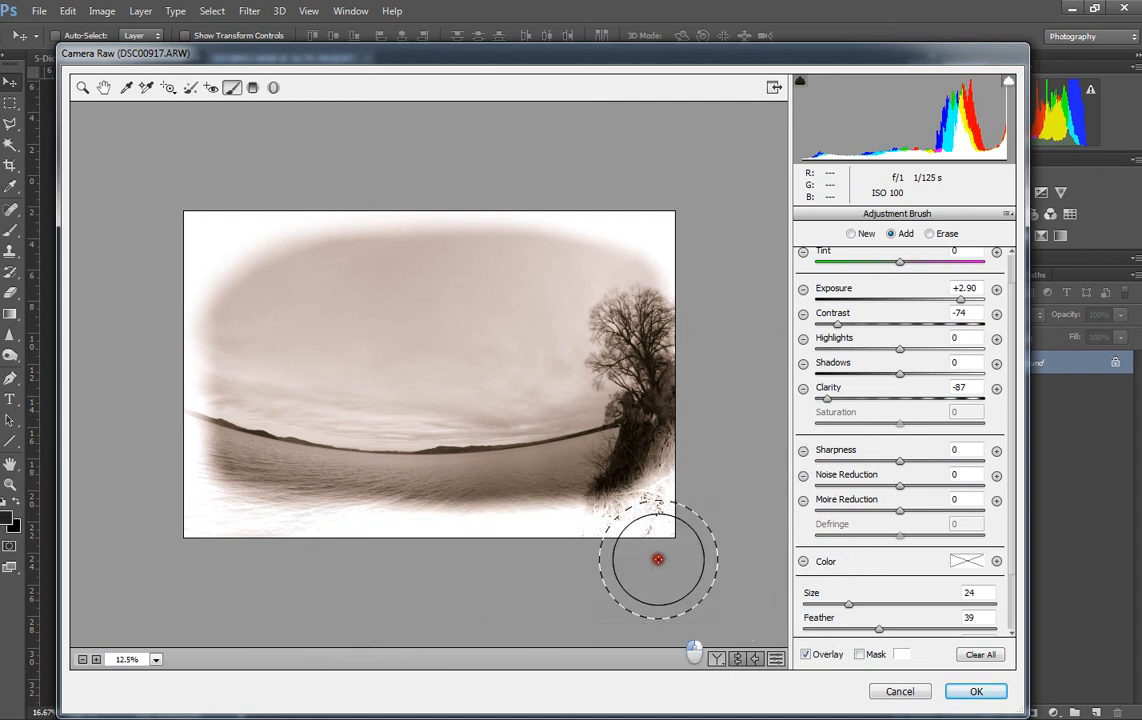
Add another brush adjustment over the lower-right corner, extend it along the right and left edges, and close the filter
left_click(853, 236)
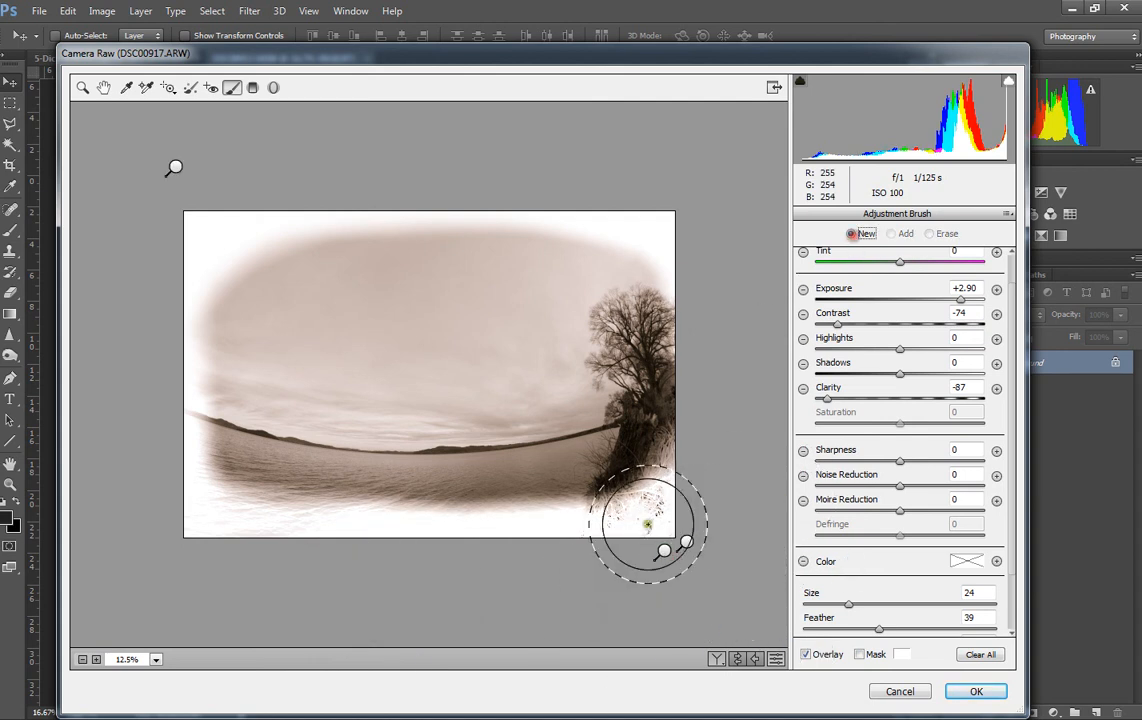
left_click(706, 514)
mouse_move(678, 553)
left_mouse_down()
mouse_move(693, 523)
mouse_move(673, 586)
left_mouse_up()
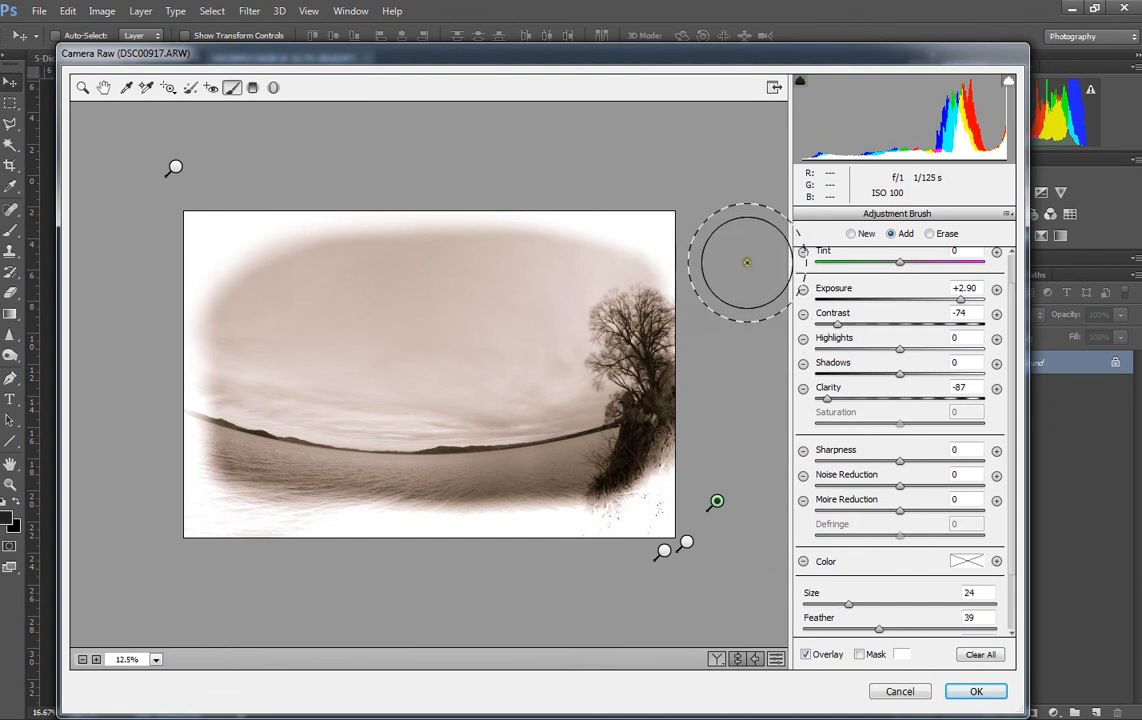
left_click_drag(721, 263, 719, 382)
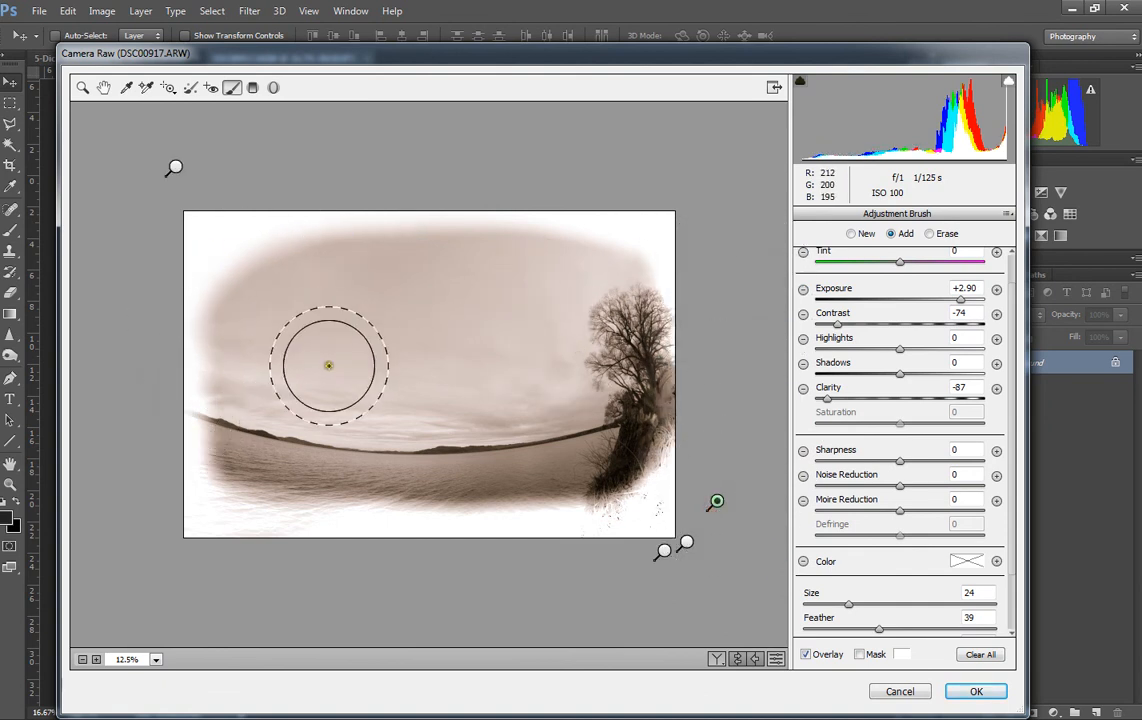
mouse_move(128, 374)
left_mouse_down()
mouse_move(133, 303)
mouse_move(151, 558)
left_mouse_up()
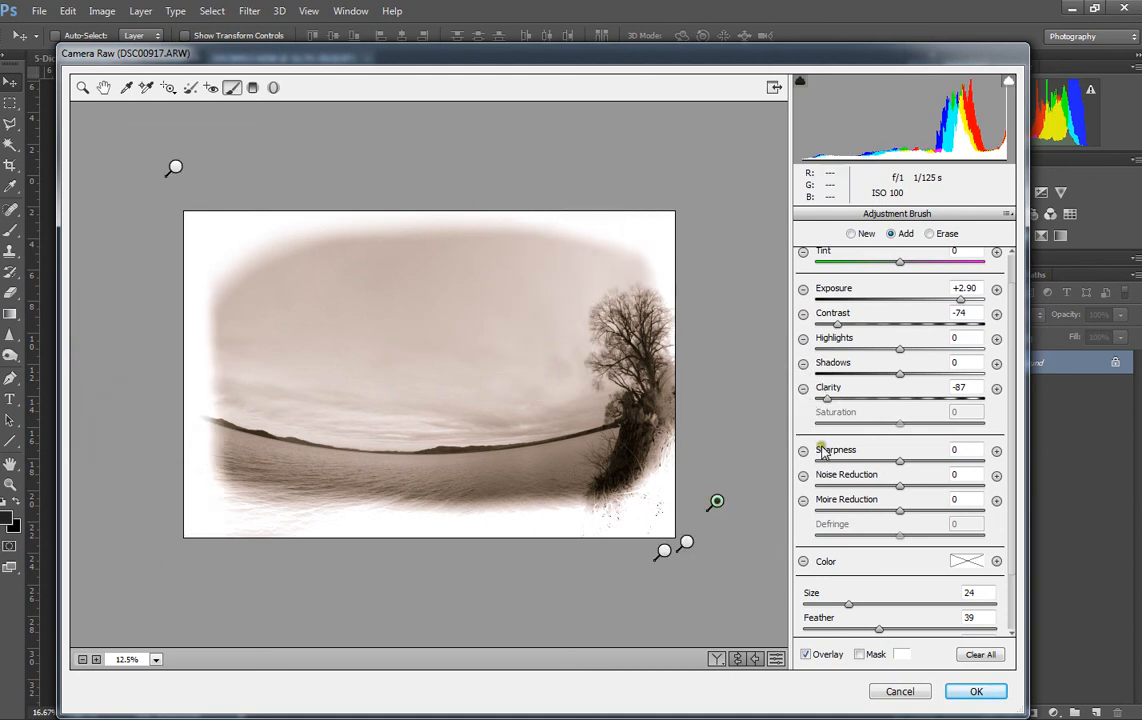
left_click(978, 690)
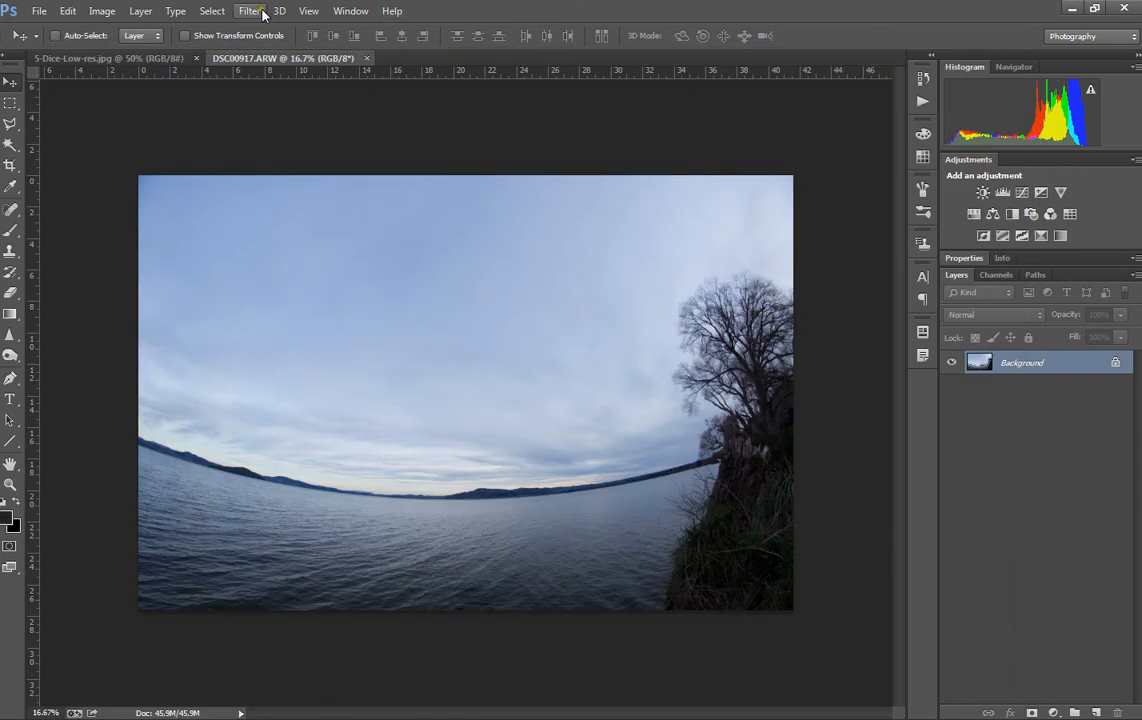
Open the Camera Raw filter on the lake photo and set the HSL luminance of Reds to +3
left_click(258, 11)
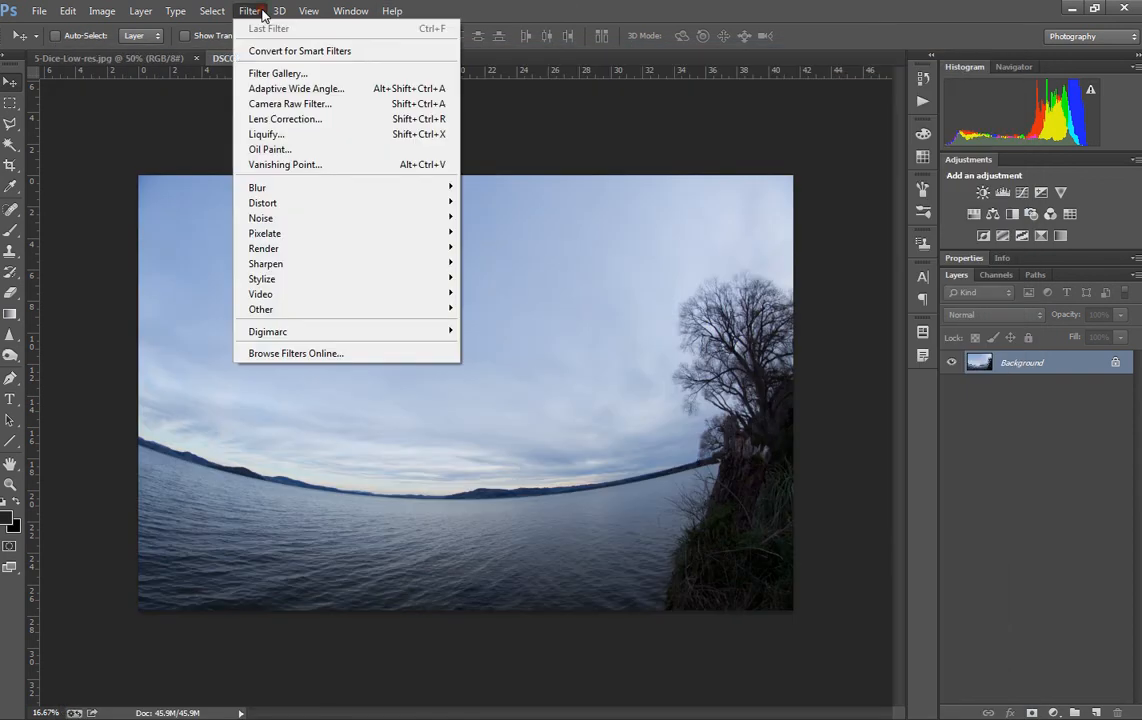
left_click(337, 104)
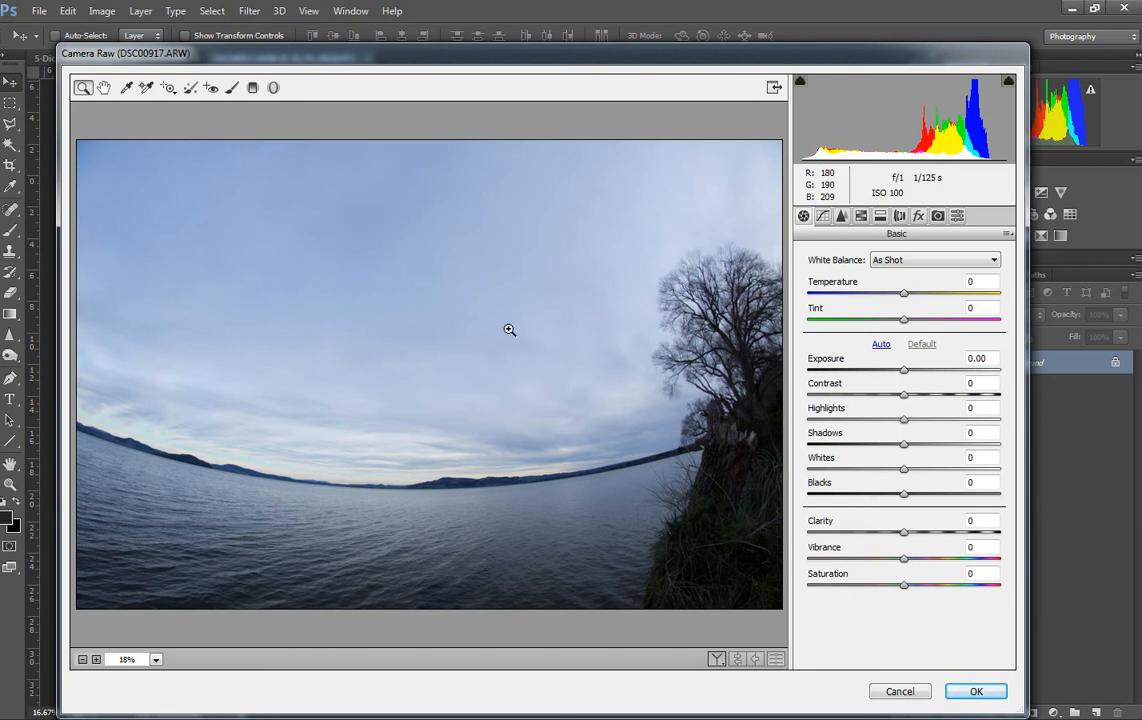
left_click(843, 217)
left_click(861, 217)
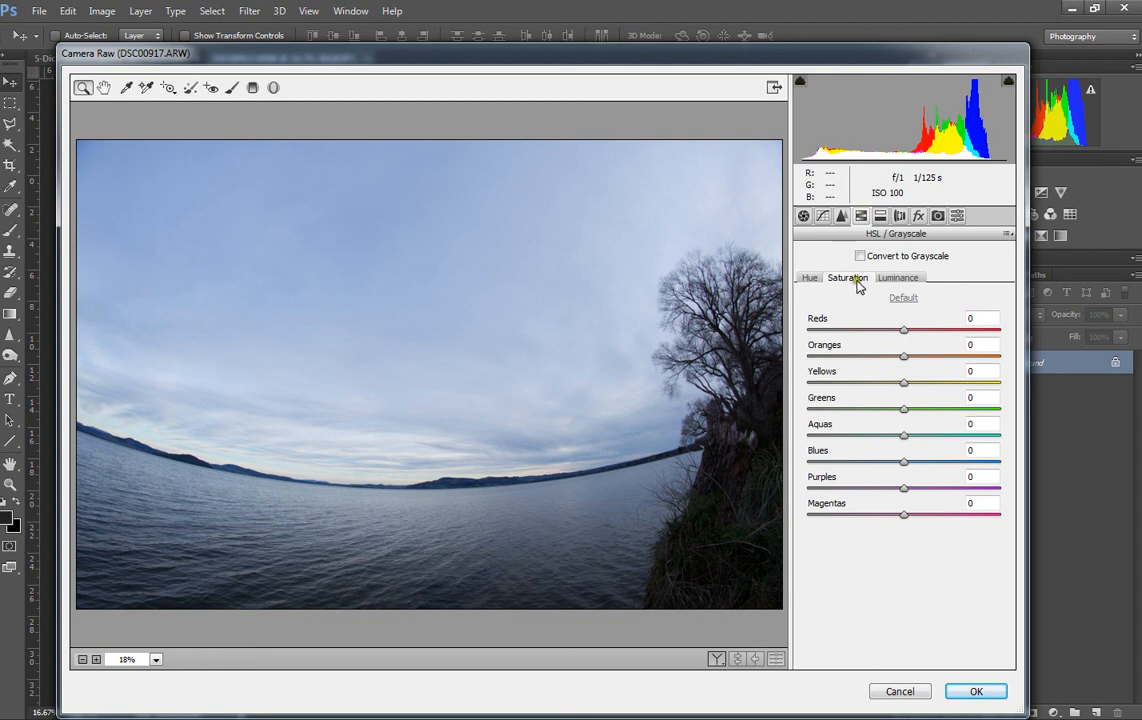
left_click(891, 280)
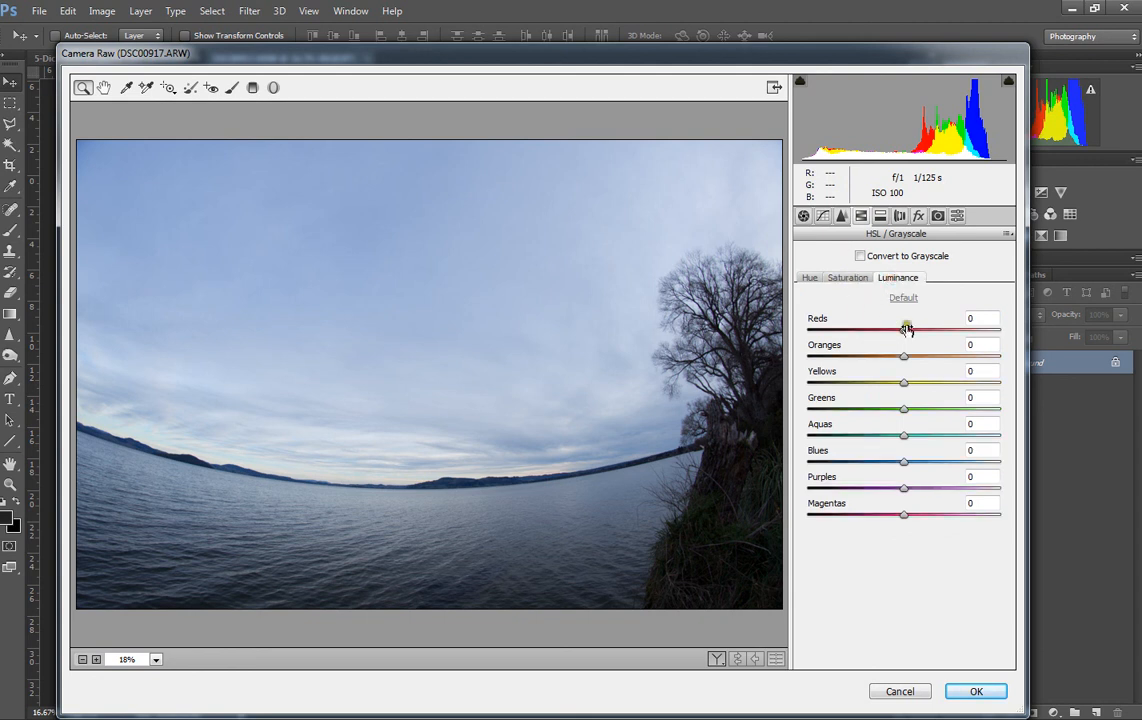
left_click_drag(906, 333, 909, 333)
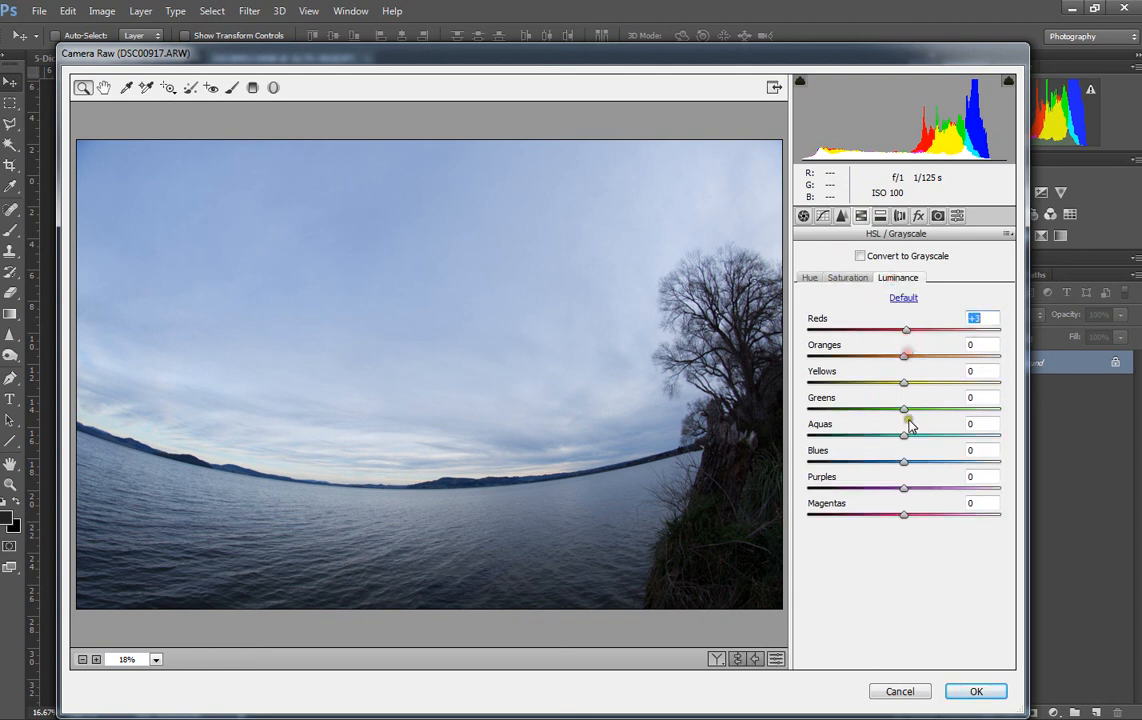
Try HSL saturation with Blues +80, Reds +19, Oranges -79, Greens -64 and Yellows -48, and reset the saturation values to default
left_click_drag(903, 459, 981, 460)
left_click(850, 278)
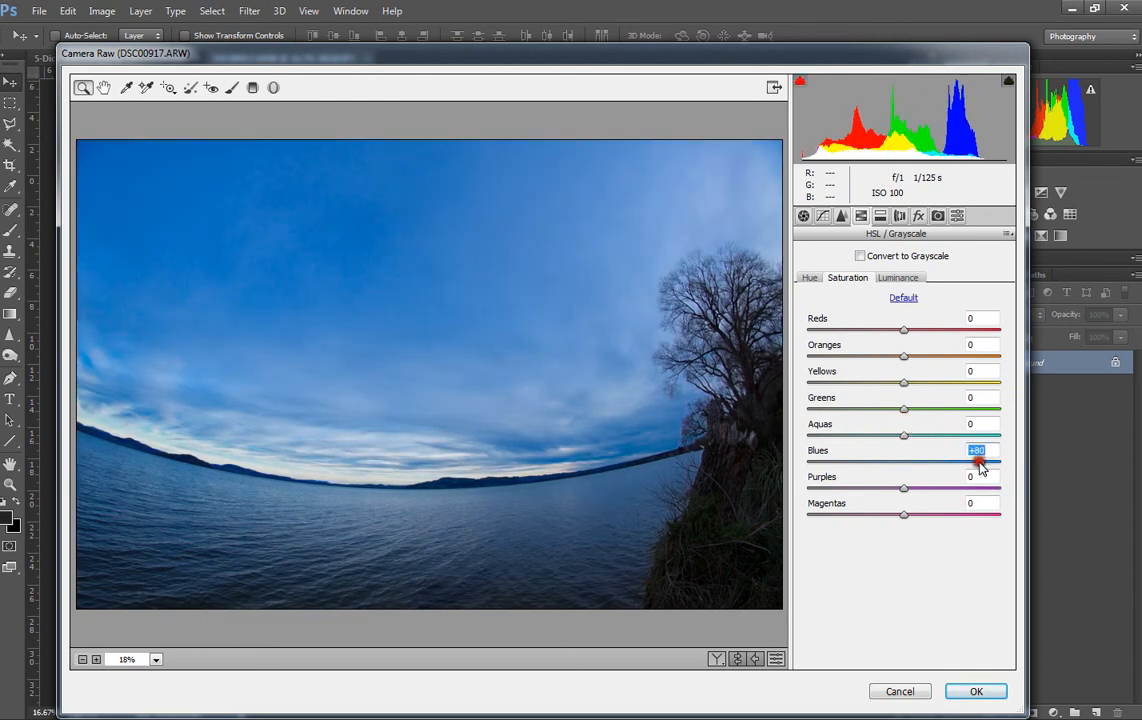
left_click_drag(908, 329, 828, 357)
left_click_drag(902, 409, 843, 409)
left_click_drag(904, 383, 858, 383)
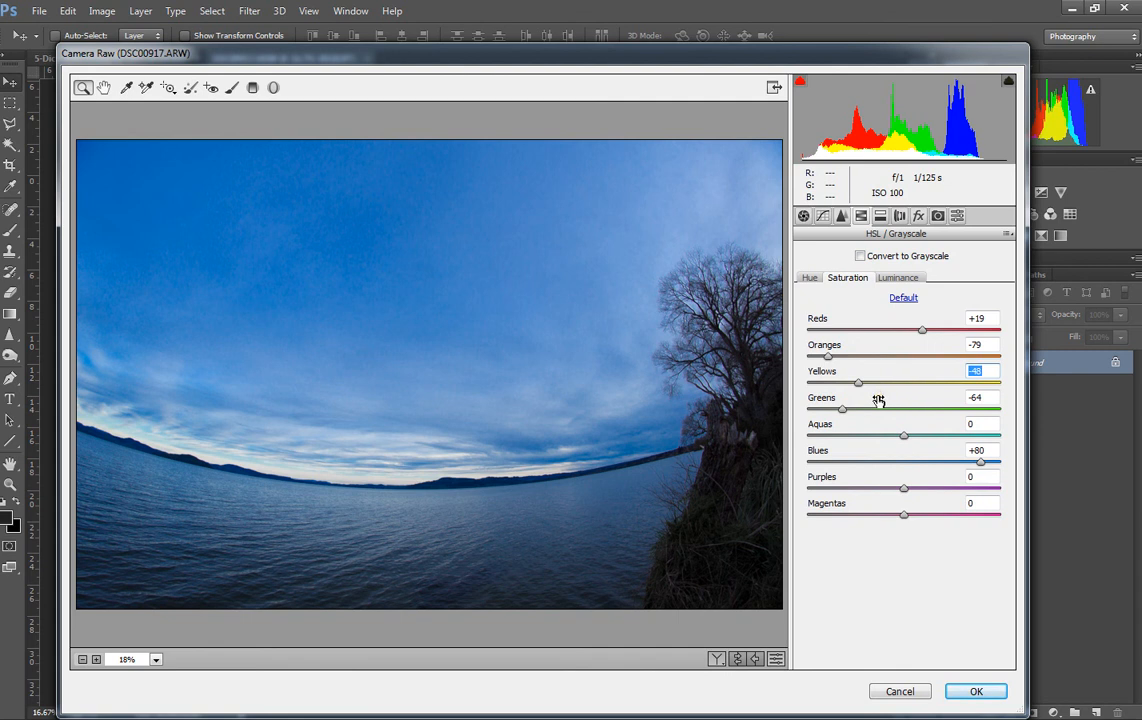
left_click(903, 299)
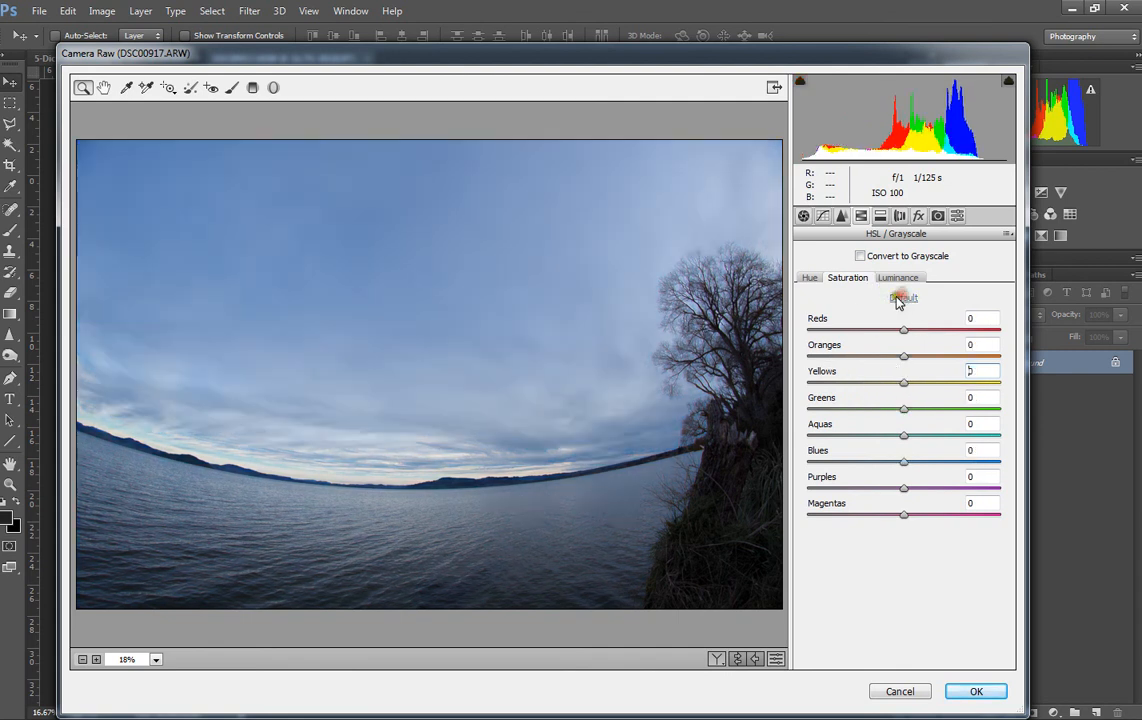
Shift the HSL hues to Reds +60, Blues +45 and Purples -42
left_click(808, 278)
left_click_drag(904, 330, 961, 330)
left_click_drag(903, 461, 985, 462)
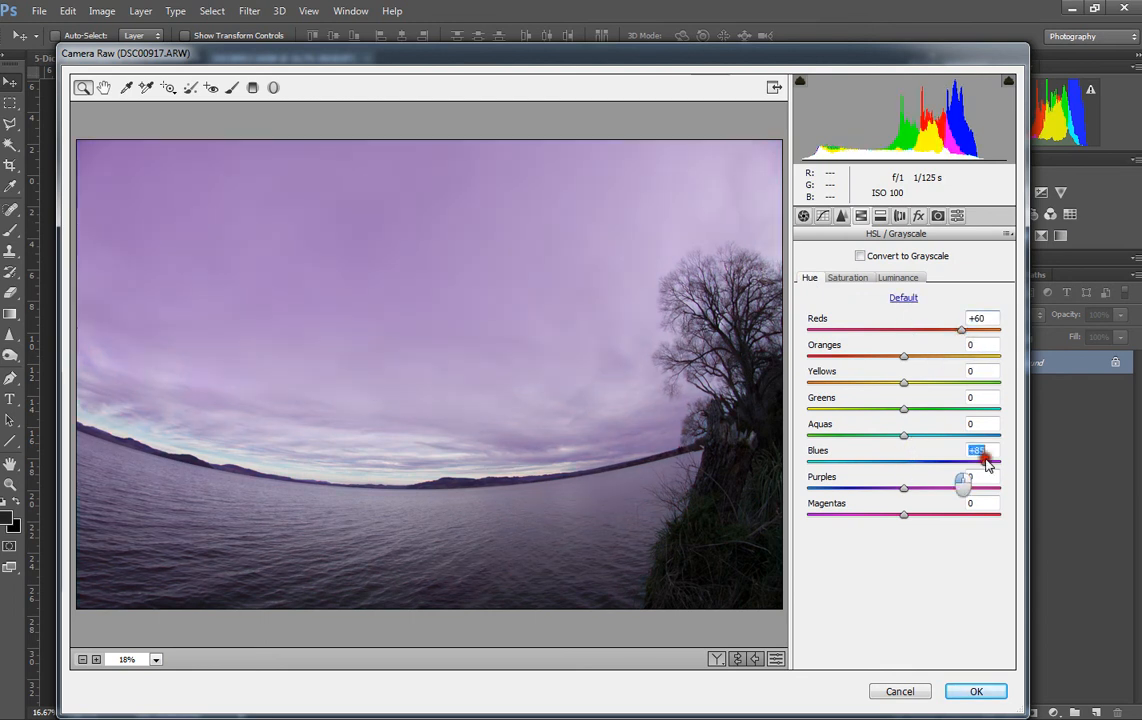
mouse_move(903, 488)
left_mouse_down()
mouse_move(842, 490)
mouse_move(893, 488)
left_mouse_up()
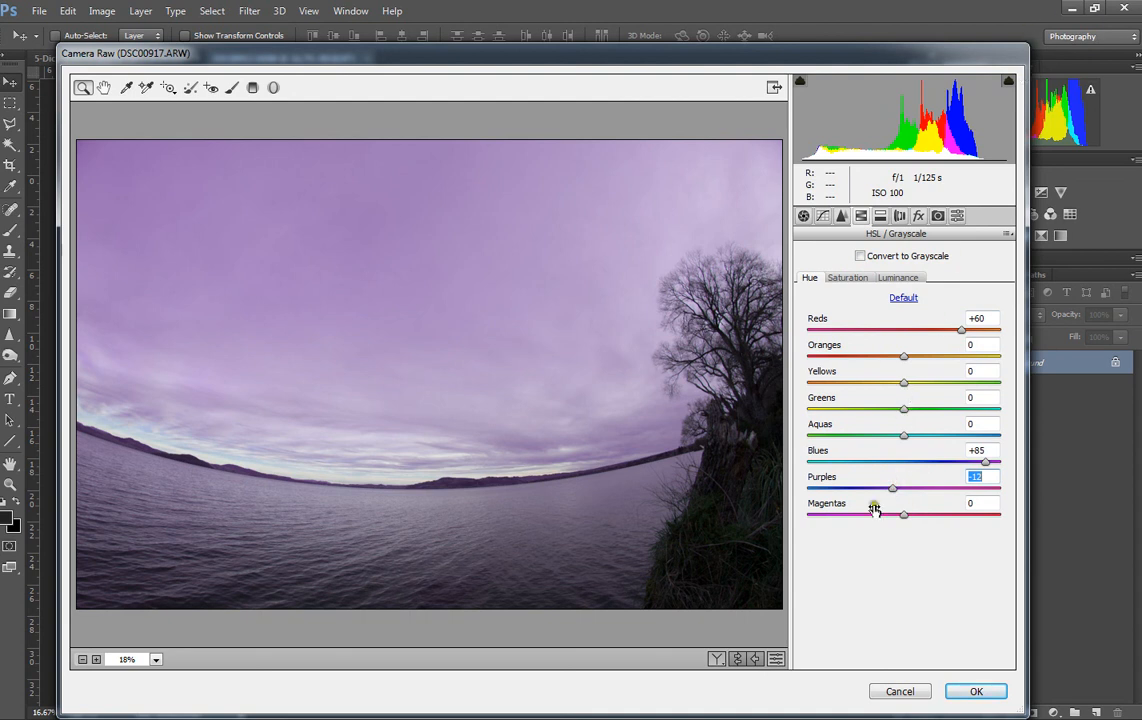
left_click_drag(900, 492, 866, 493)
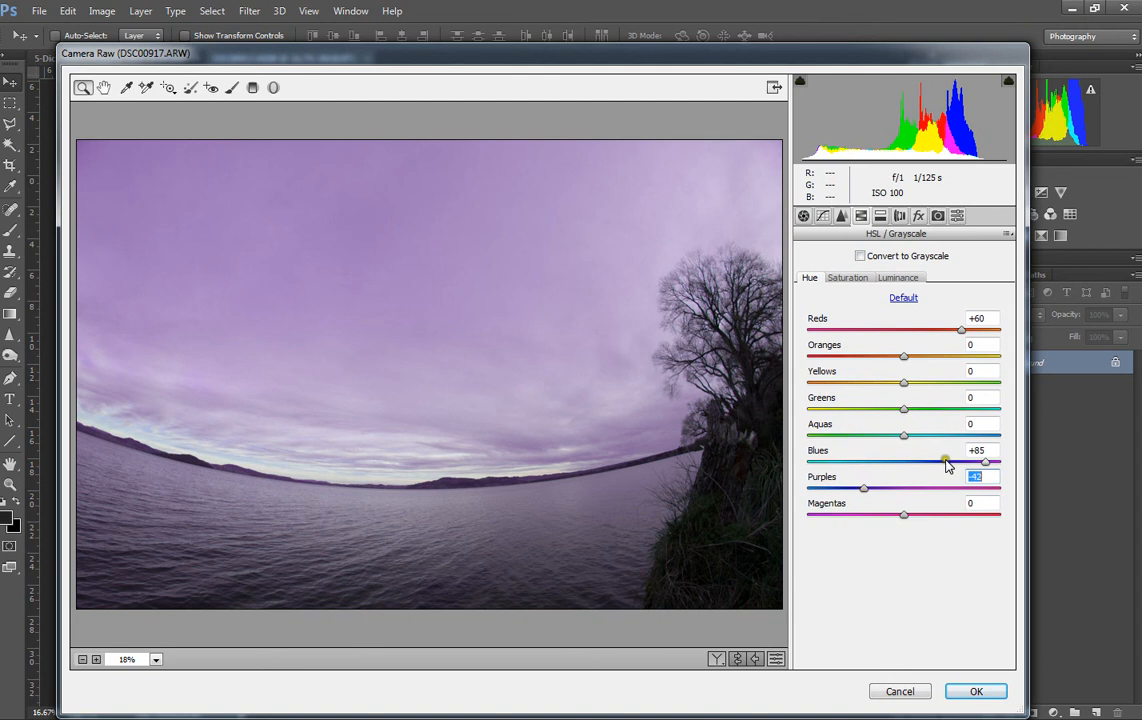
left_click_drag(987, 463, 948, 463)
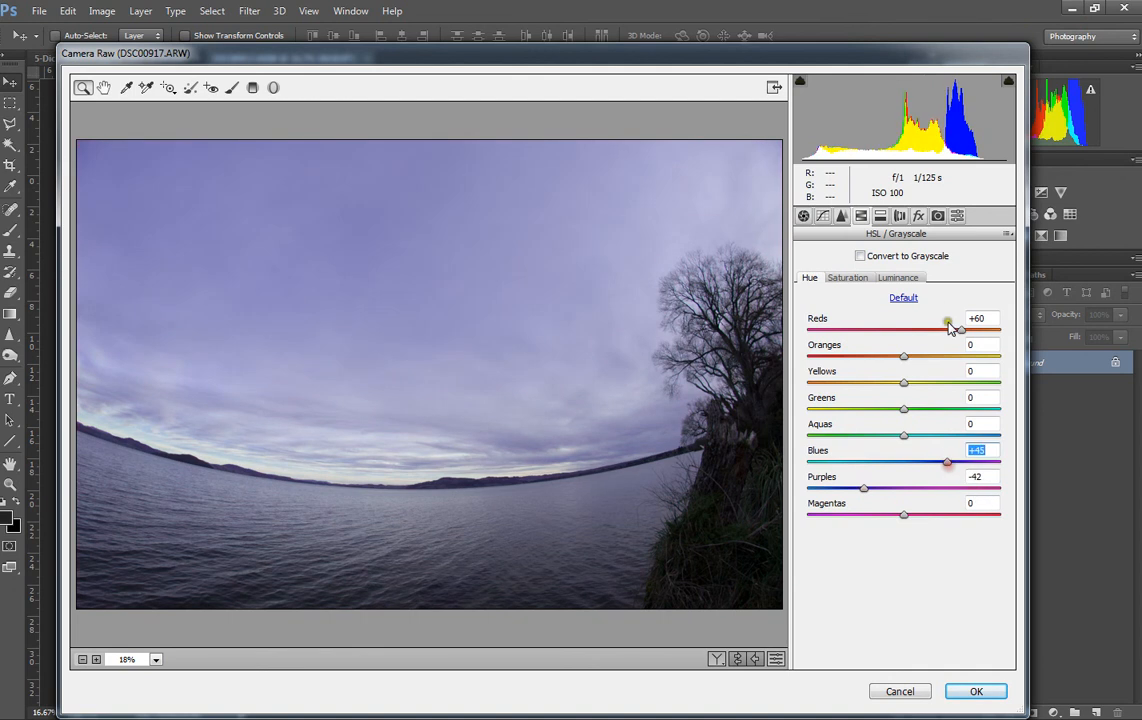
Apply Auto Upright and lens corrections: Distortion +100, Vertical -100, Horizontal -90, Rotate -4.0, Scale 104 and Lens Vignetting Amount +7
left_click(879, 216)
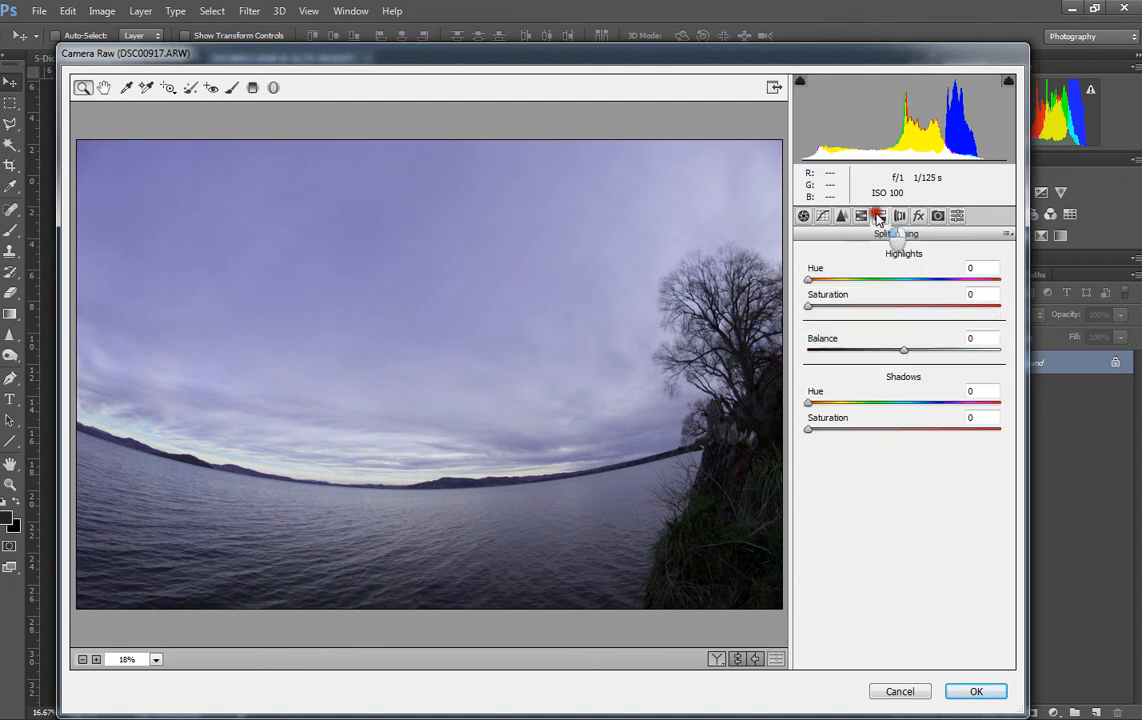
left_click(899, 216)
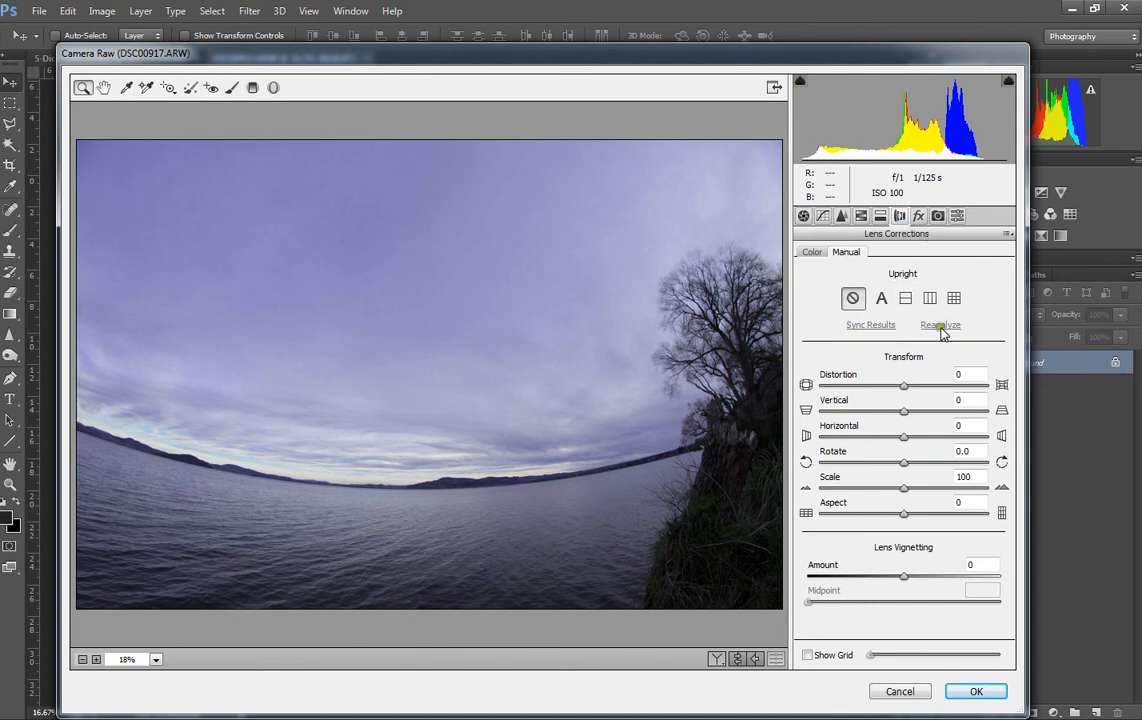
left_click(881, 300)
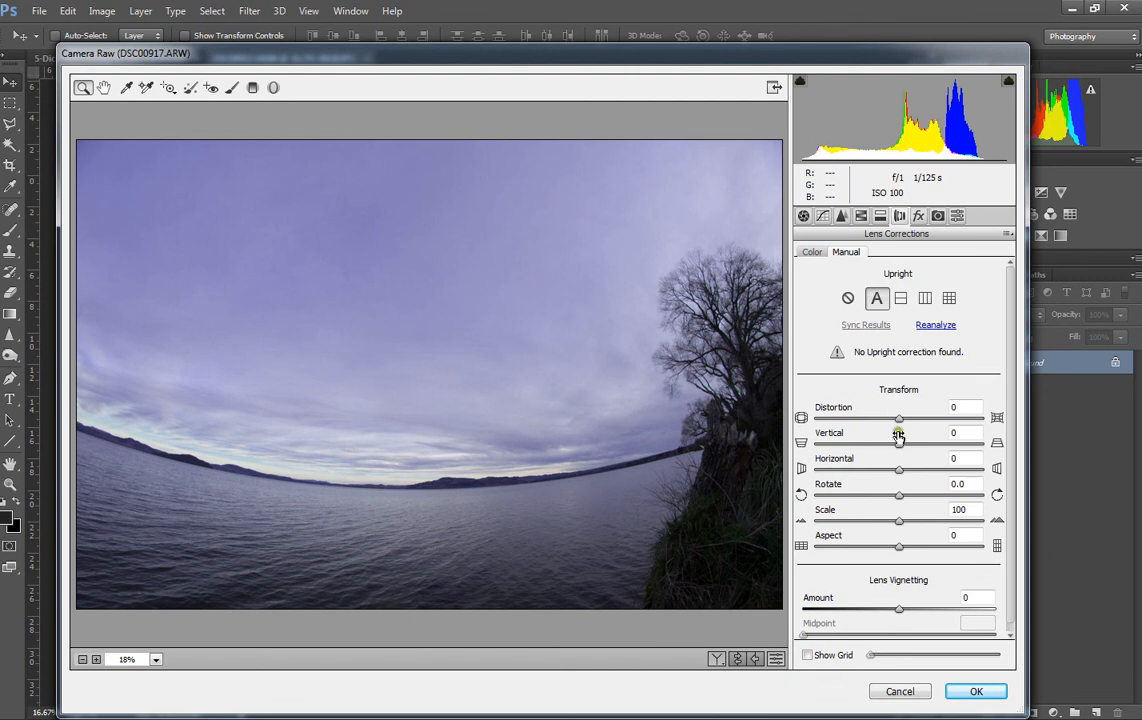
left_click_drag(901, 422, 988, 418)
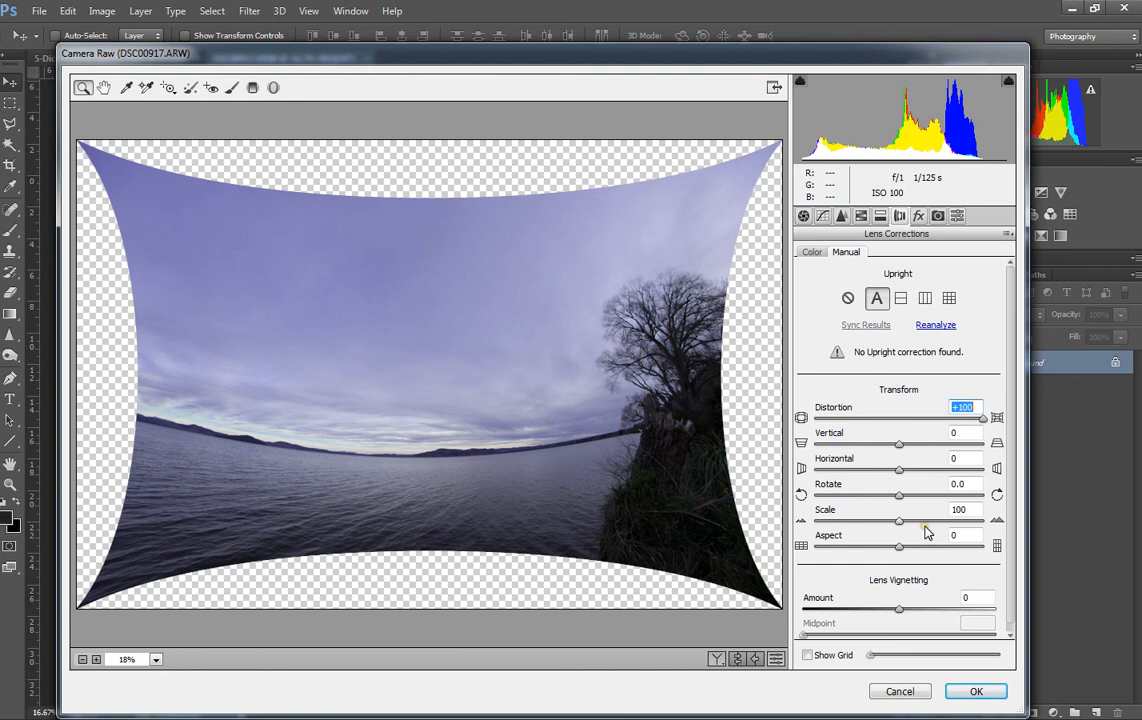
mouse_move(910, 527)
left_mouse_down()
mouse_move(879, 523)
mouse_move(973, 519)
mouse_move(908, 518)
left_mouse_up()
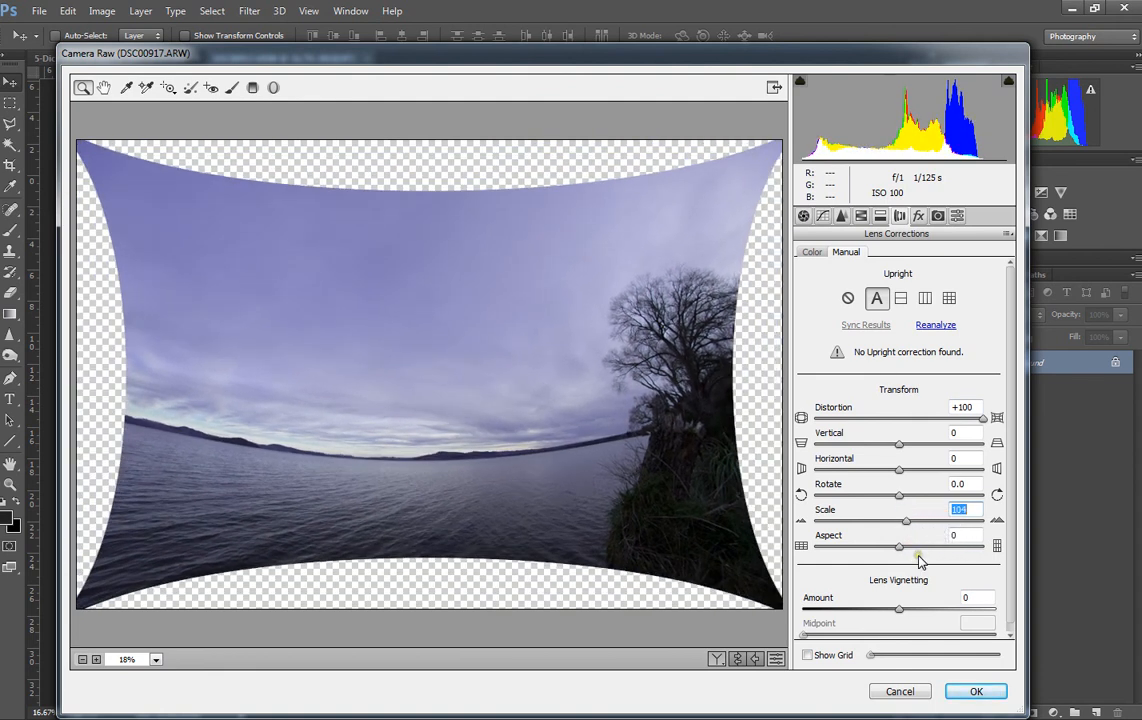
mouse_move(898, 606)
left_mouse_down()
mouse_move(879, 607)
mouse_move(973, 610)
mouse_move(849, 607)
mouse_move(951, 607)
mouse_move(866, 620)
mouse_move(923, 620)
mouse_move(907, 625)
left_mouse_up()
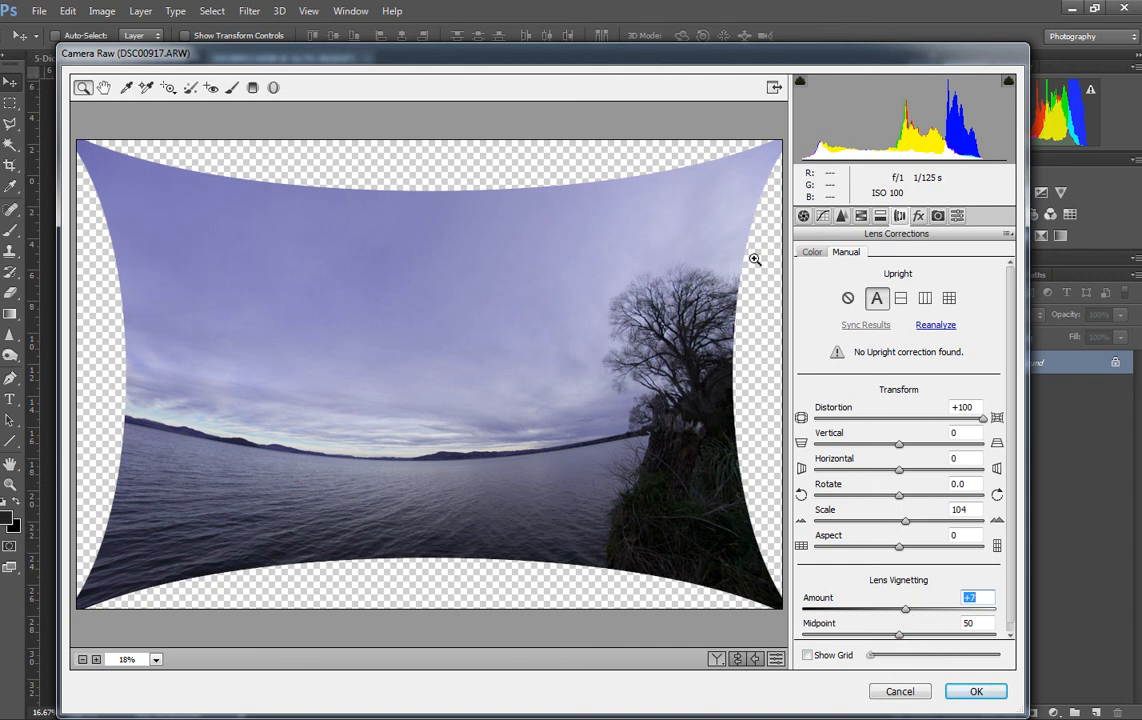
left_click_drag(896, 445, 800, 447)
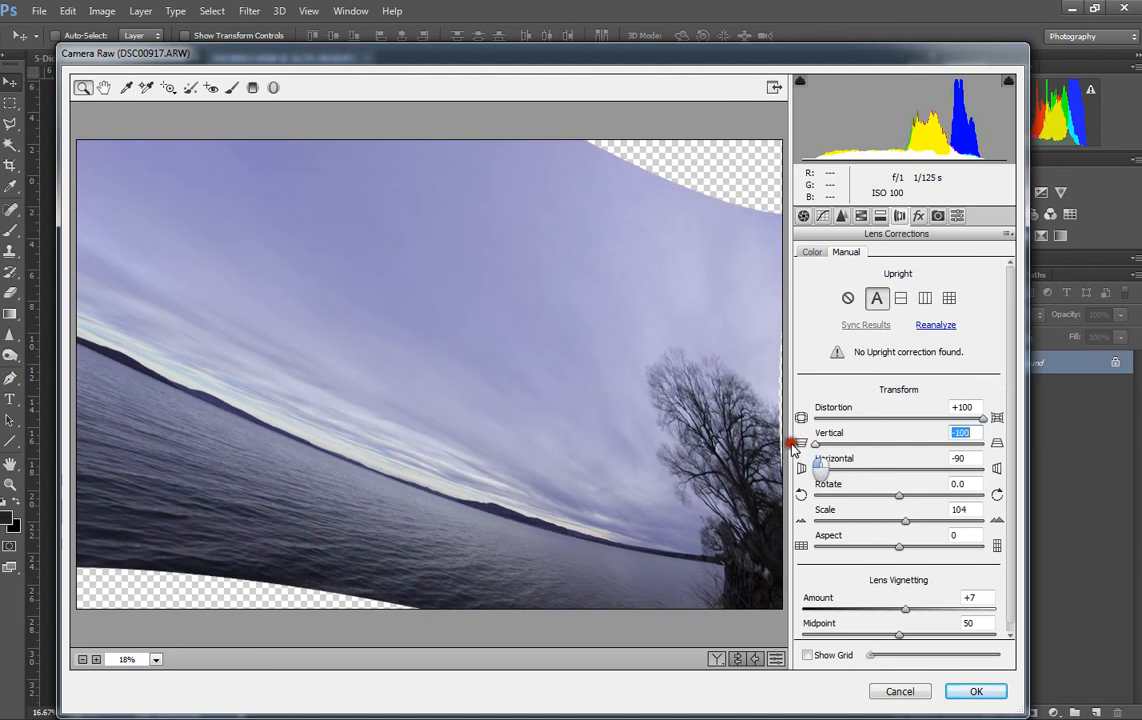
left_click_drag(897, 503, 865, 495)
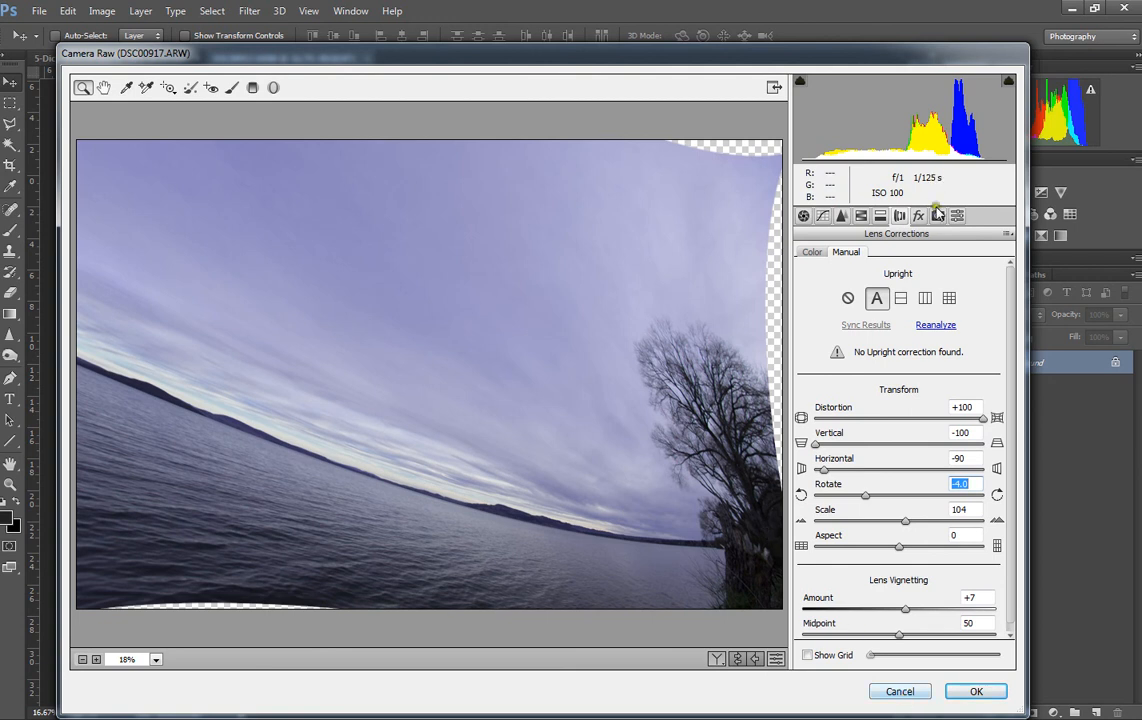
Add grain to the photo with Amount 73, Size 61 and Roughness 64
left_click(919, 217)
left_click_drag(809, 283, 948, 282)
left_click_drag(856, 310, 928, 335)
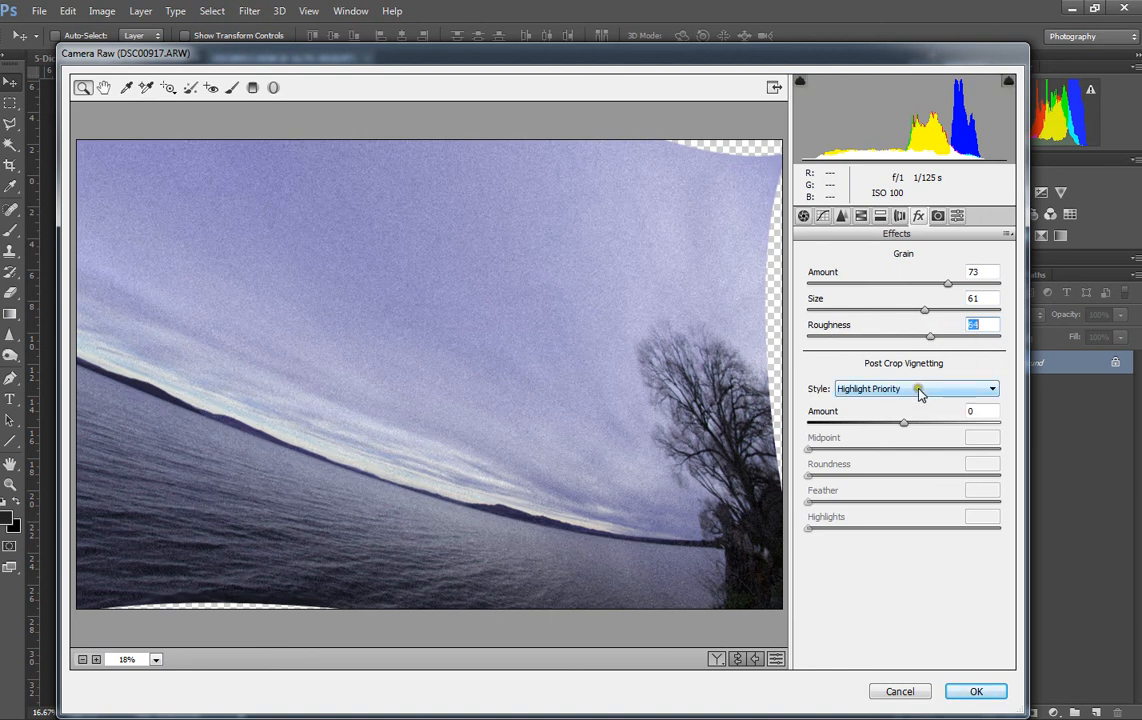
Create a hard-edged post-crop vignette with Amount -53, Midpoint 22, Roundness -59, Feather 0 and Highlights 40
left_click_drag(897, 421, 873, 428)
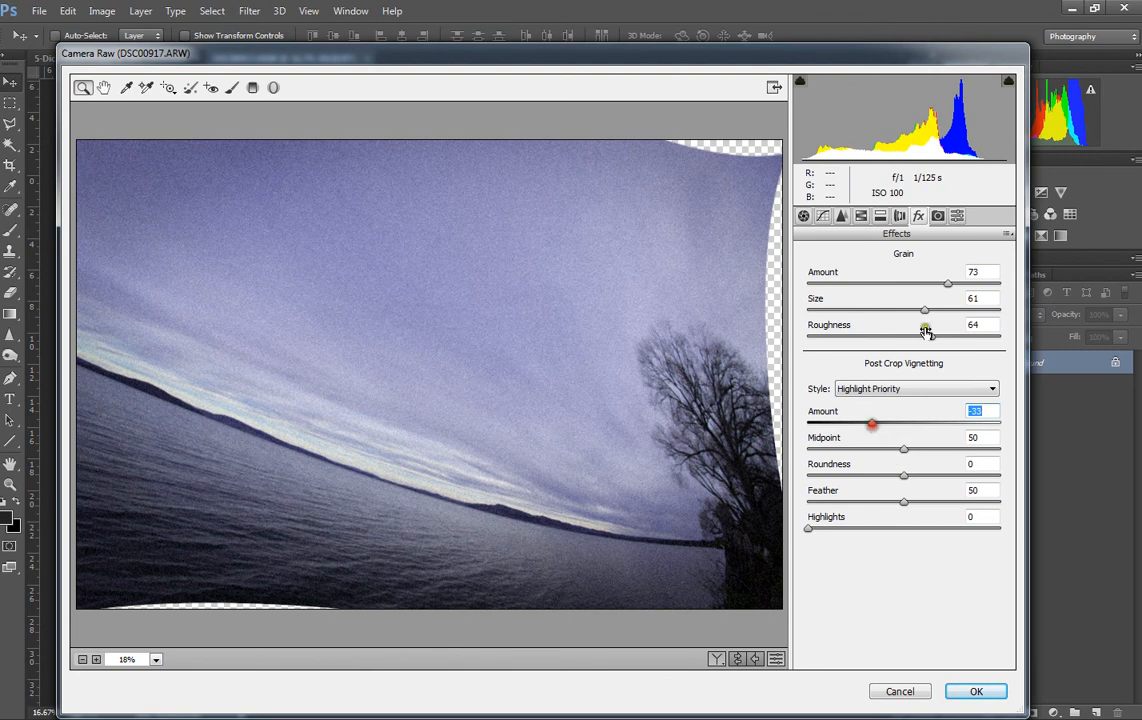
left_click_drag(876, 422, 867, 449)
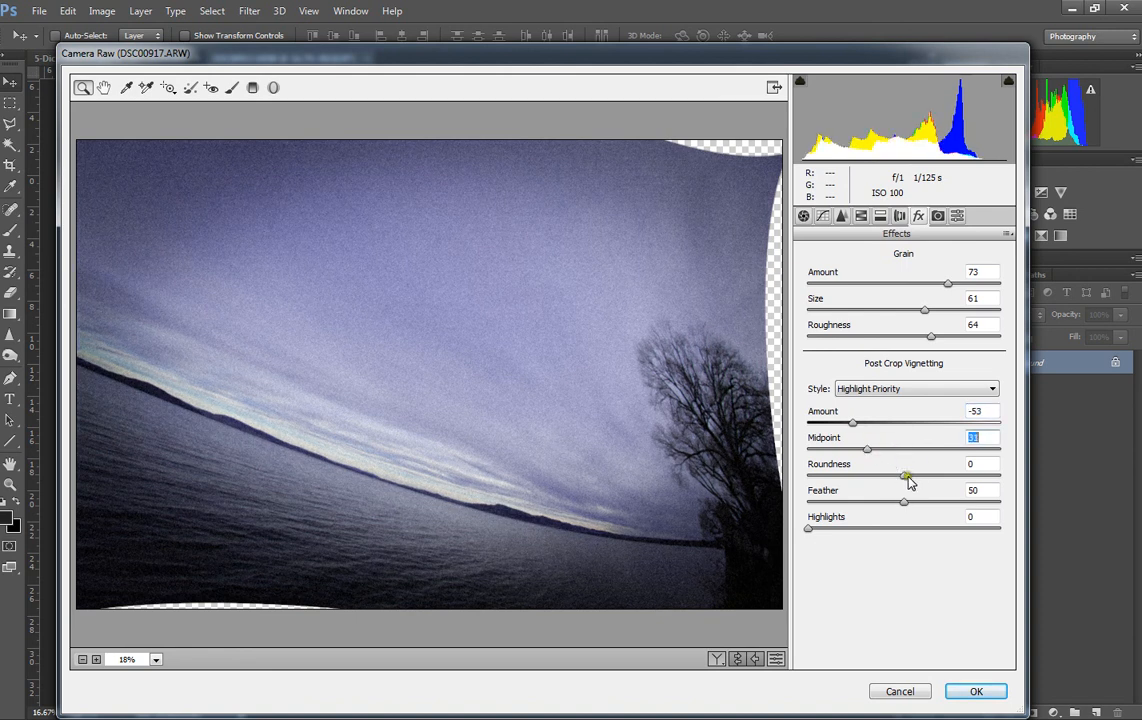
left_click_drag(904, 503, 767, 510)
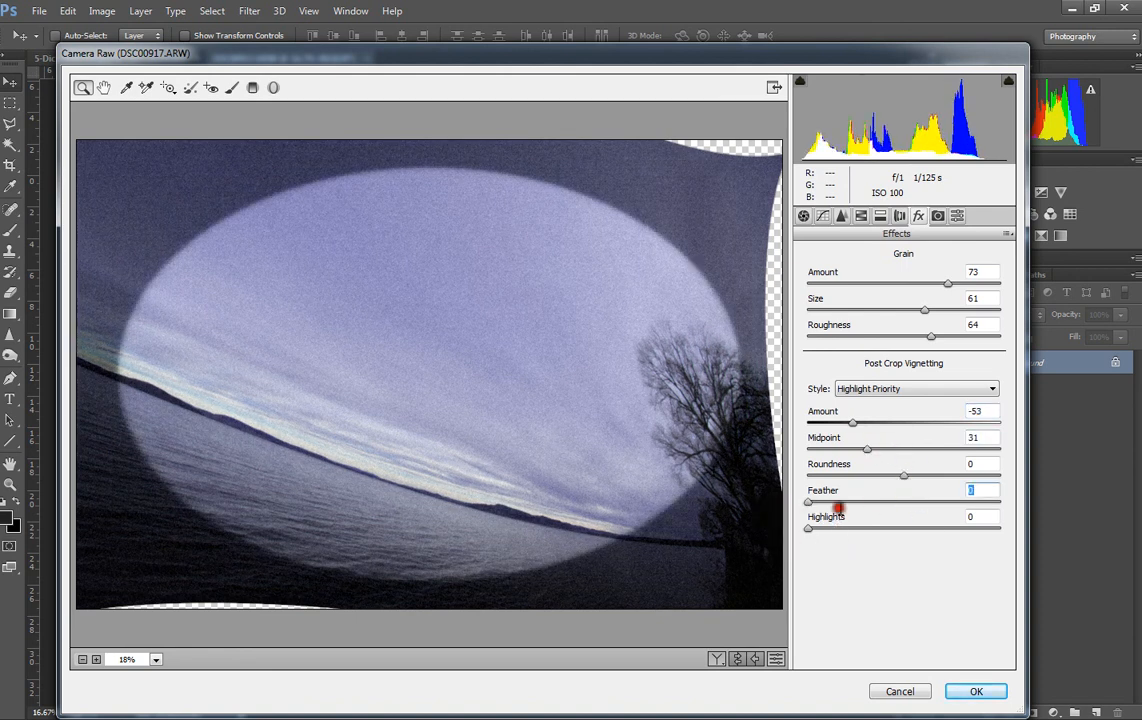
left_click_drag(867, 449, 849, 479)
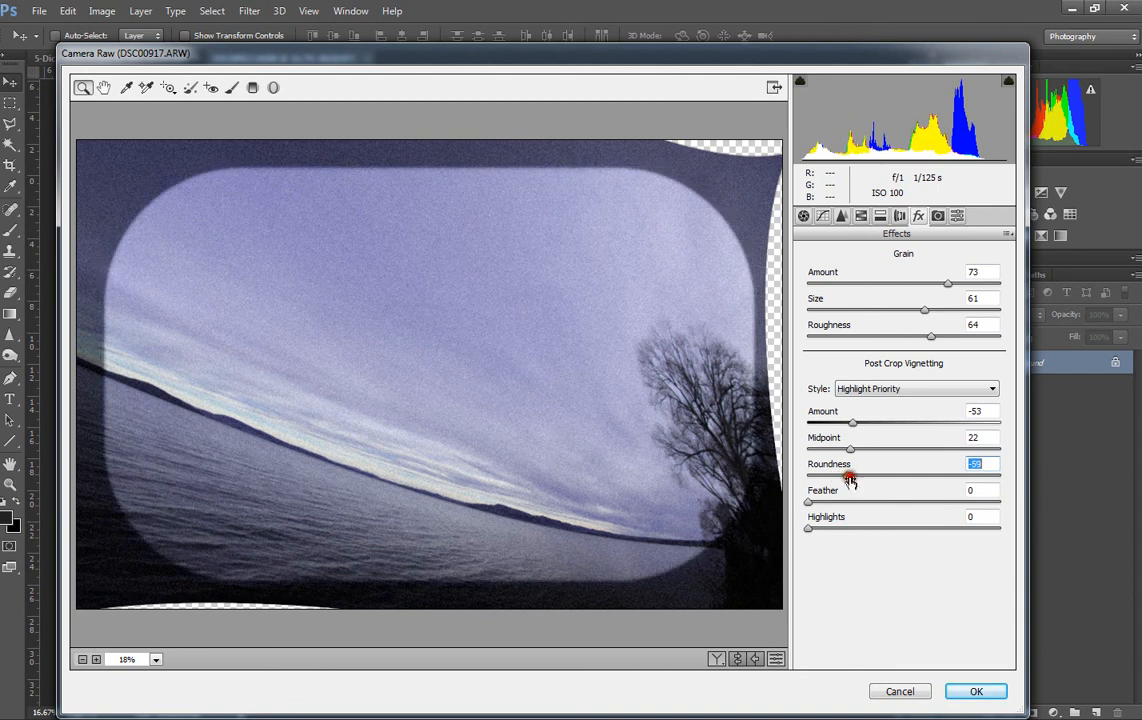
left_click_drag(816, 530, 897, 535)
left_click_drag(950, 538, 890, 541)
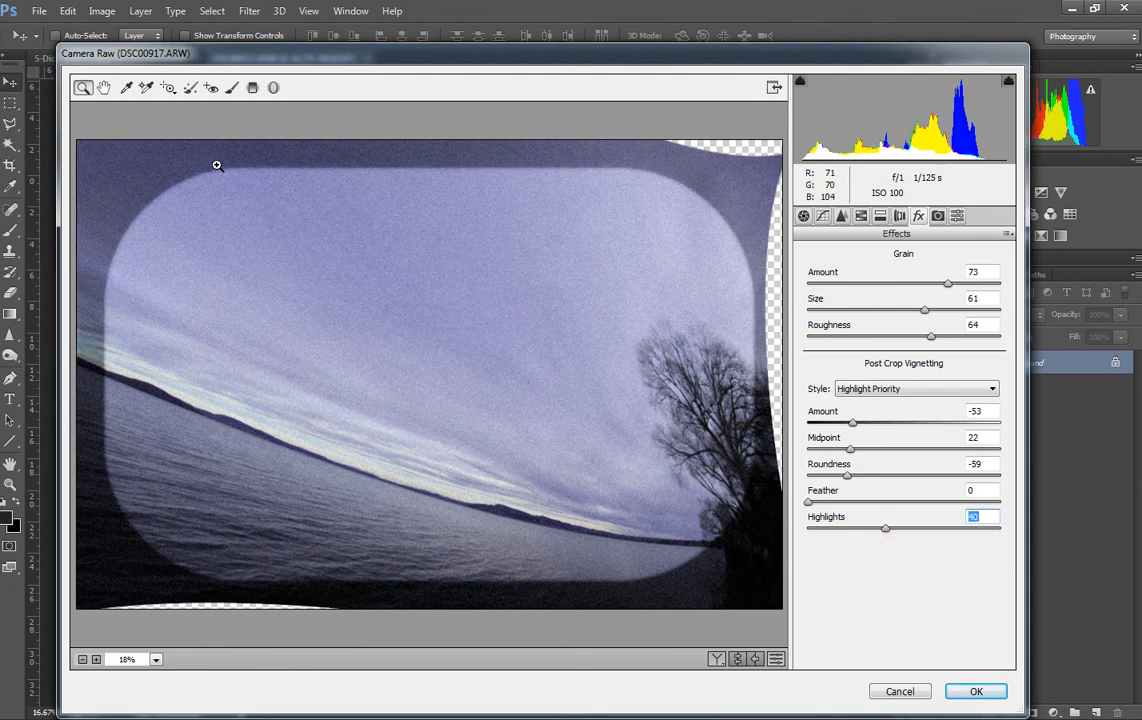
Set the lens correction rotation to -1.7 and apply the Camera Raw filter
left_click(880, 217)
left_click(900, 217)
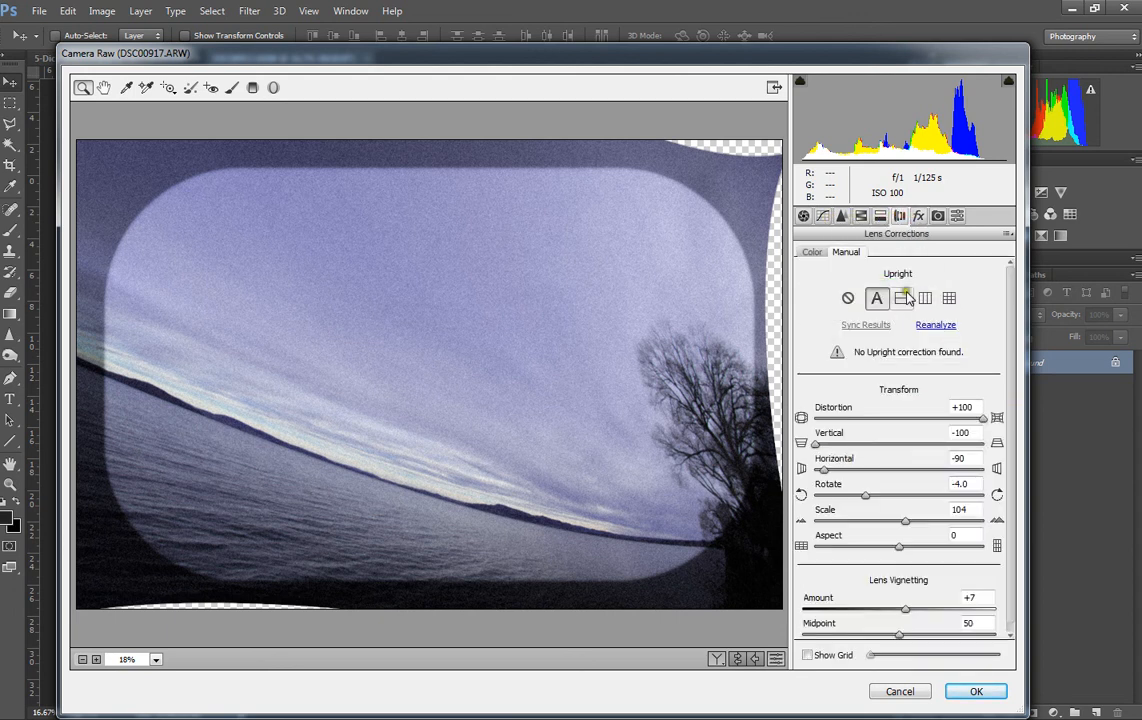
left_click_drag(865, 495, 886, 495)
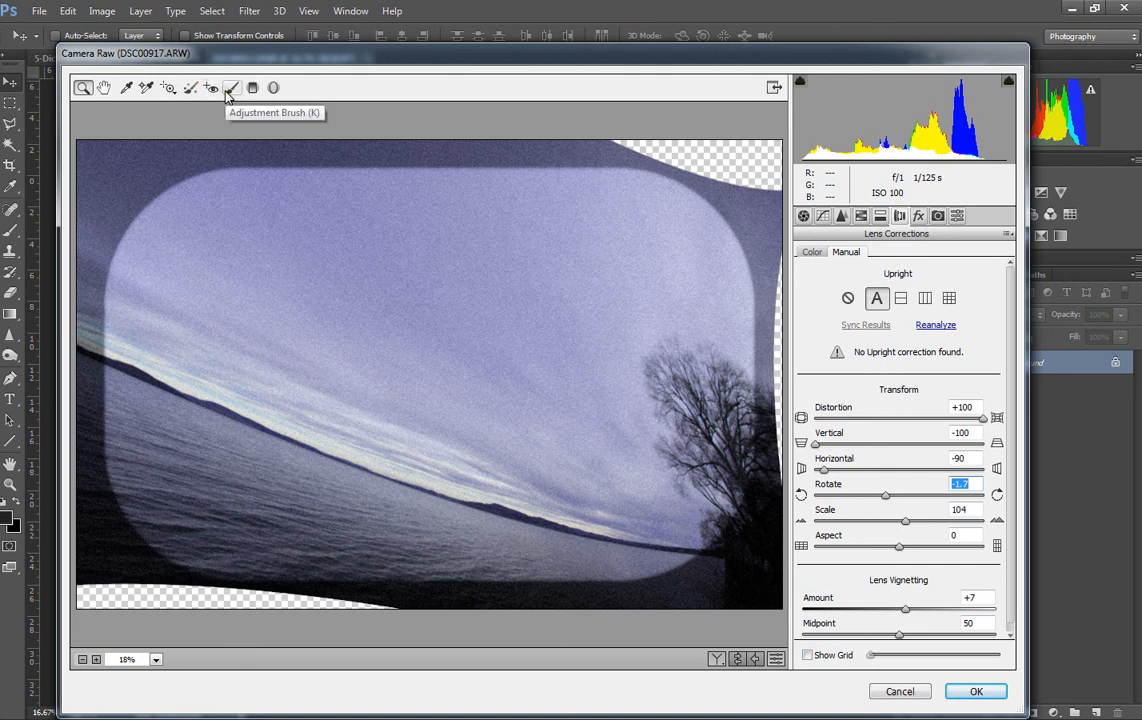
left_click(975, 690)
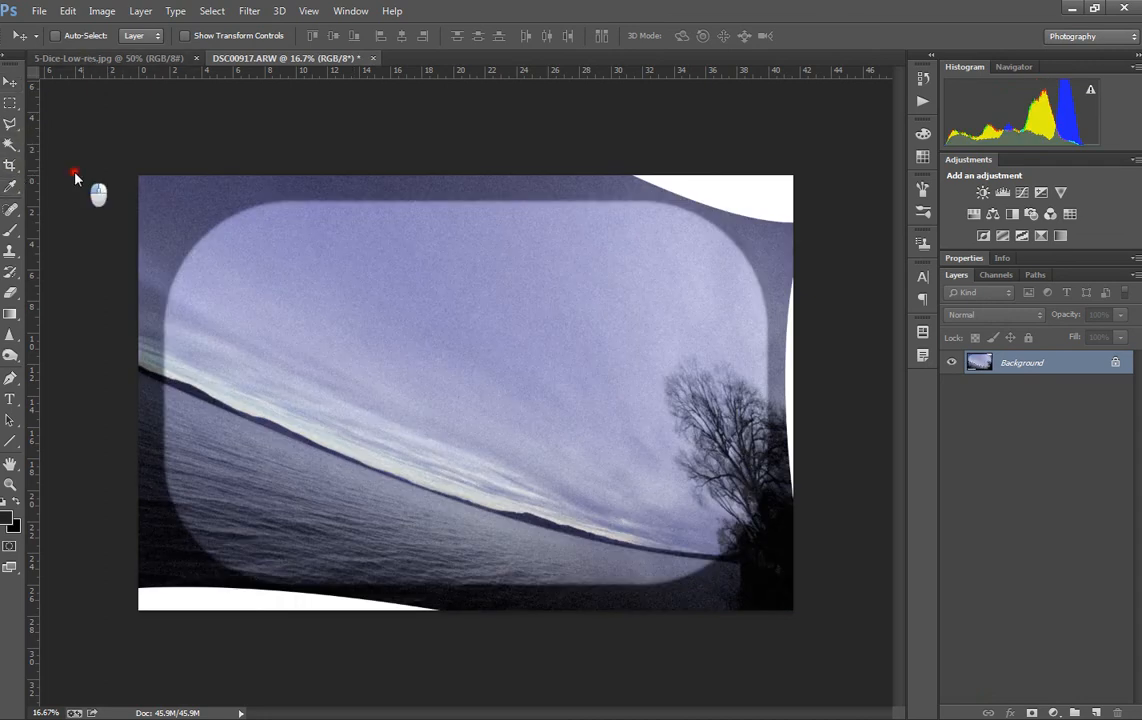
Crop the lake photo slightly inward on all sides to trim the white gaps along its edges
left_click(20, 165)
mouse_move(143, 182)
left_mouse_down()
mouse_move(168, 191)
mouse_move(141, 178)
left_mouse_up()
left_click_drag(460, 623, 466, 598)
left_click_drag(792, 393, 788, 392)
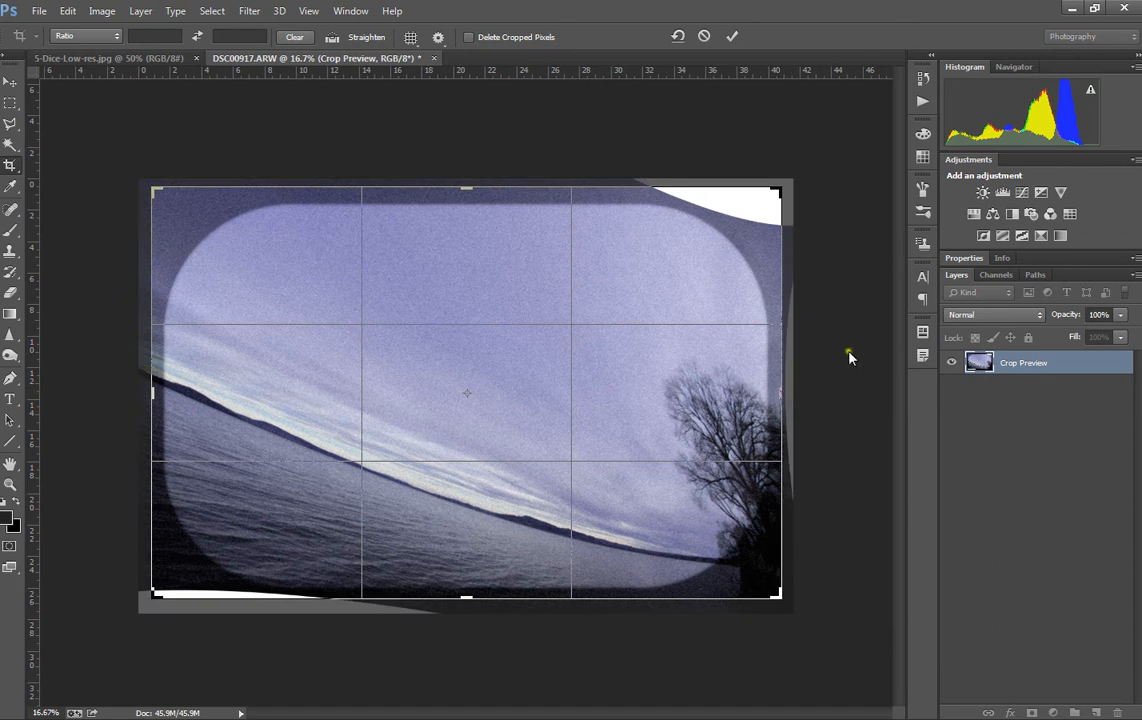
key("Return")
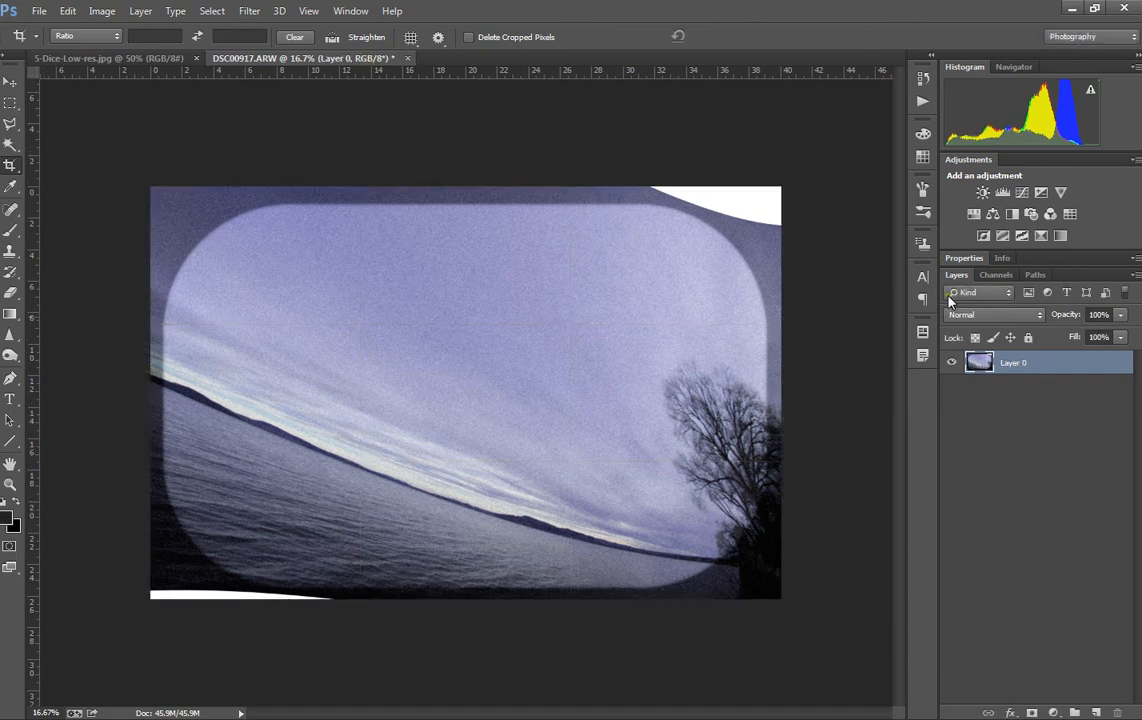